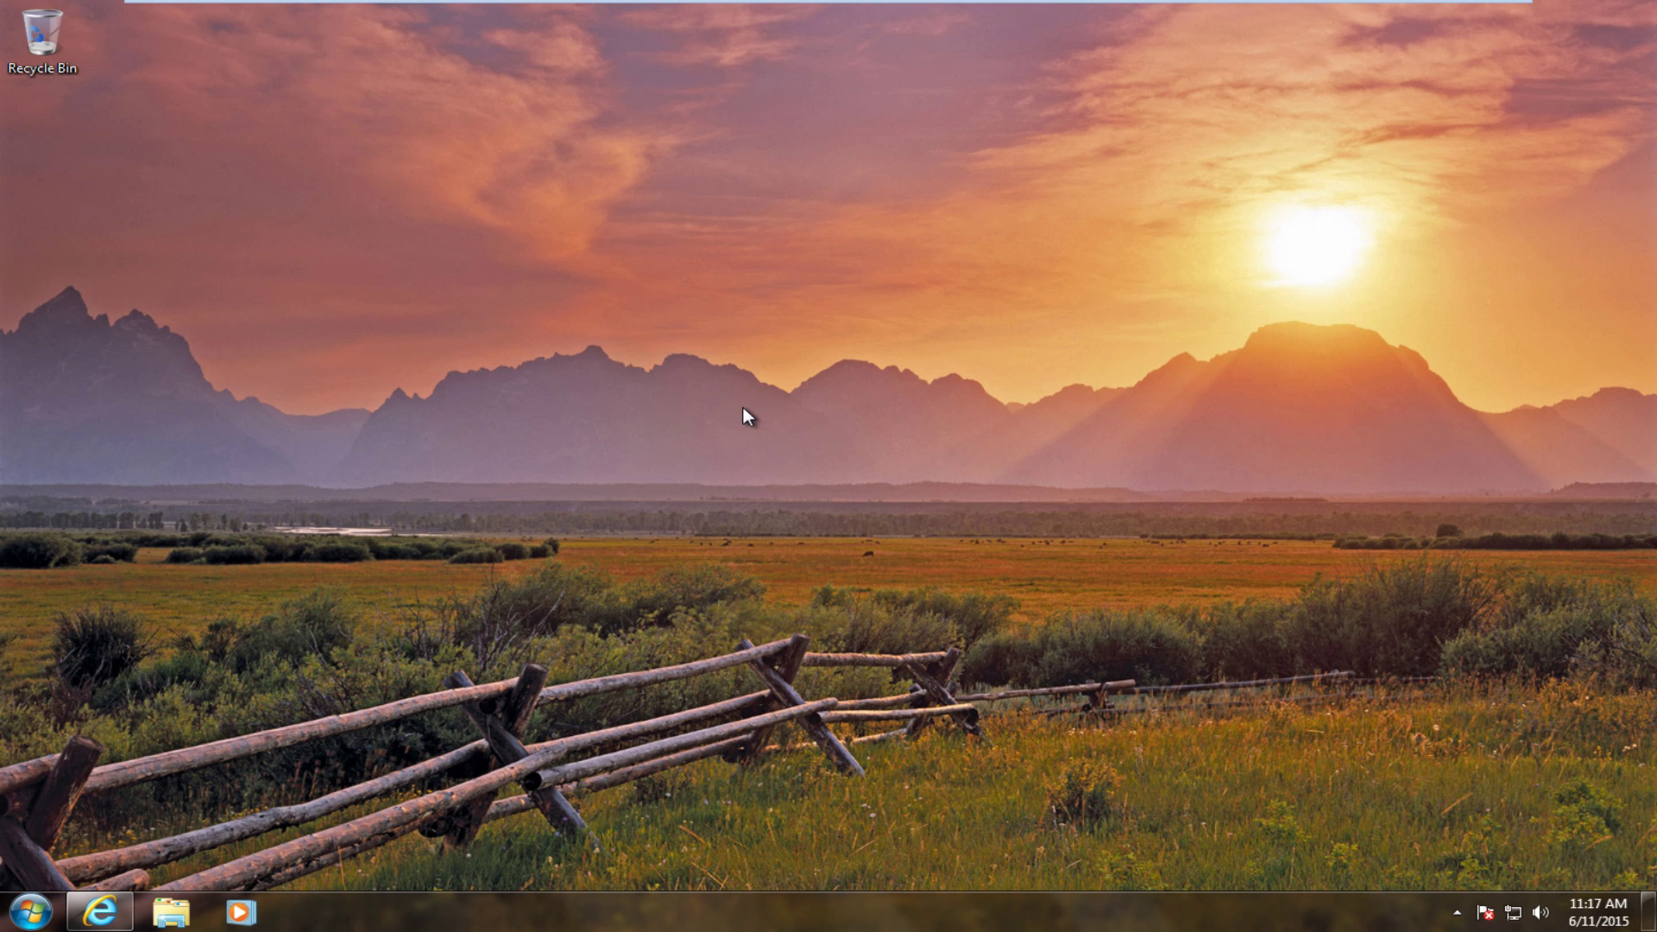
- Review the 16 GB free disk space requirement in Internet Explorer, then close the browser
left_click(100, 912)
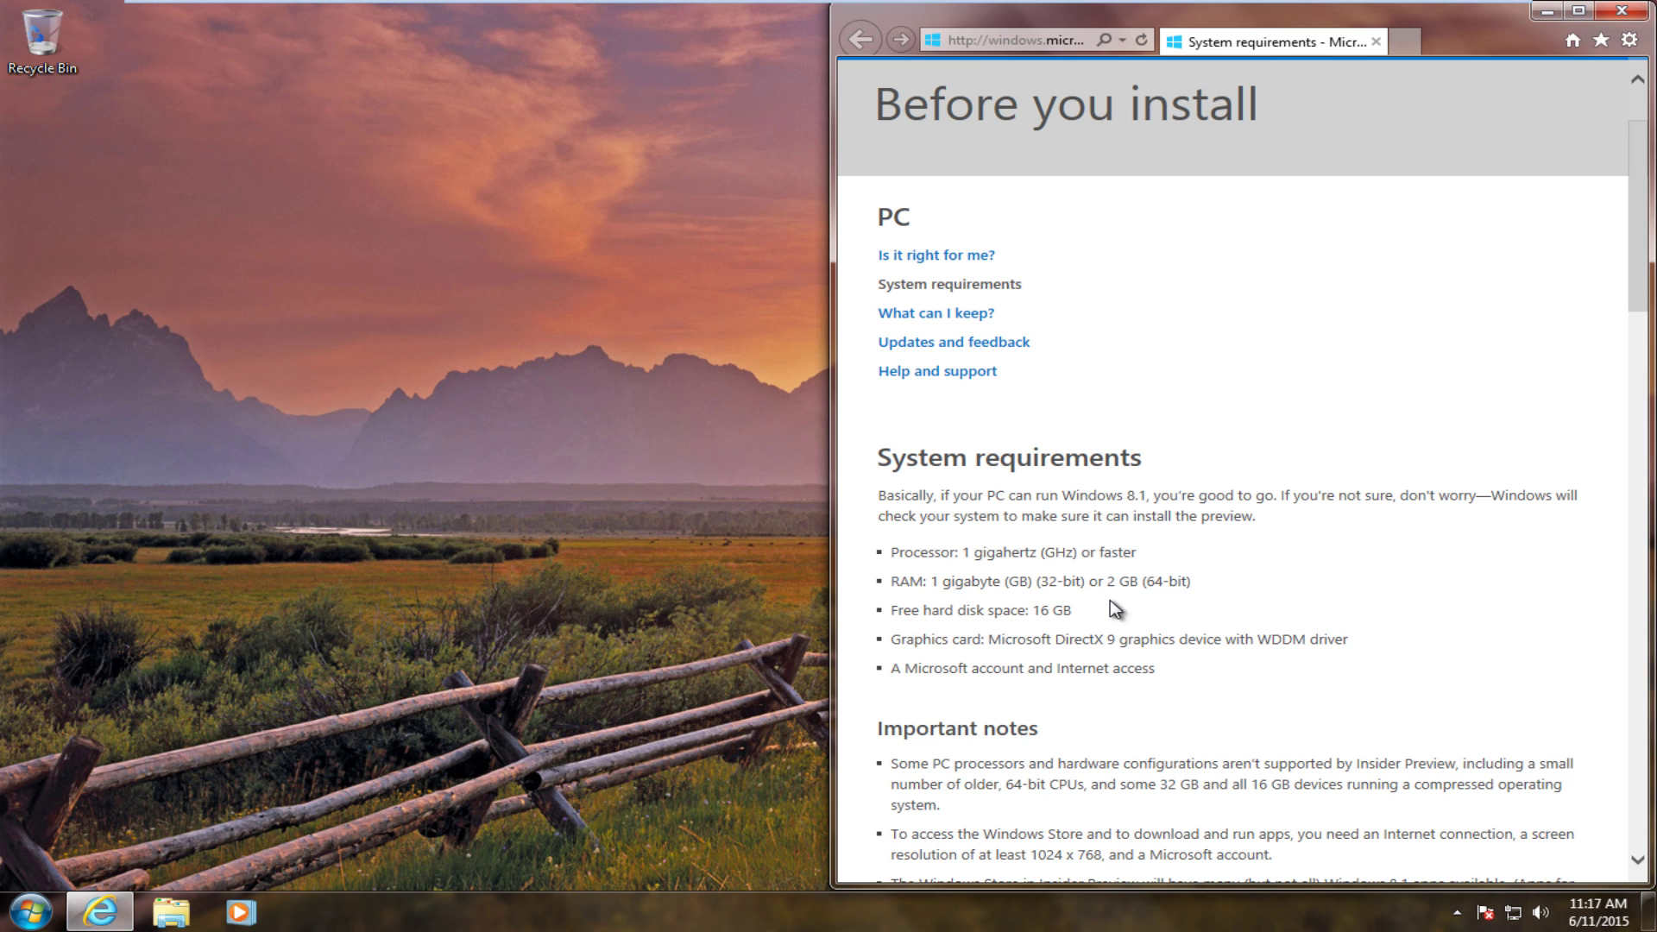
scroll(1116, 609, "up", 1)
scroll(1116, 609, "down", 1)
scroll(1116, 609, "down", 1)
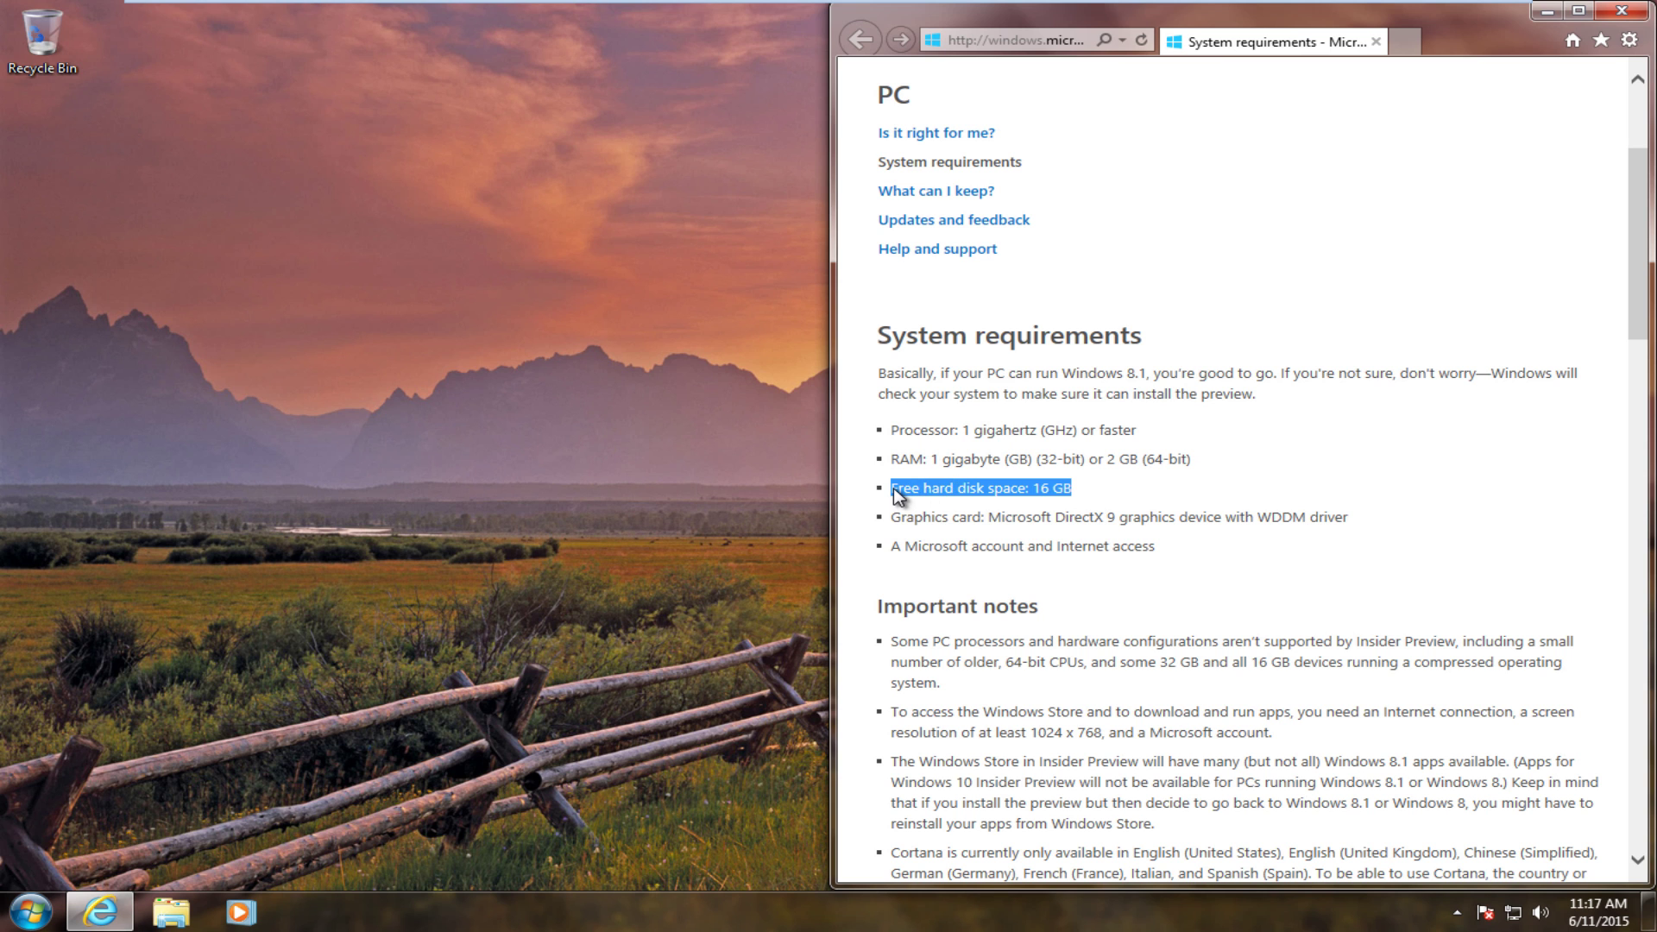
left_click(985, 544)
left_click(1622, 12)
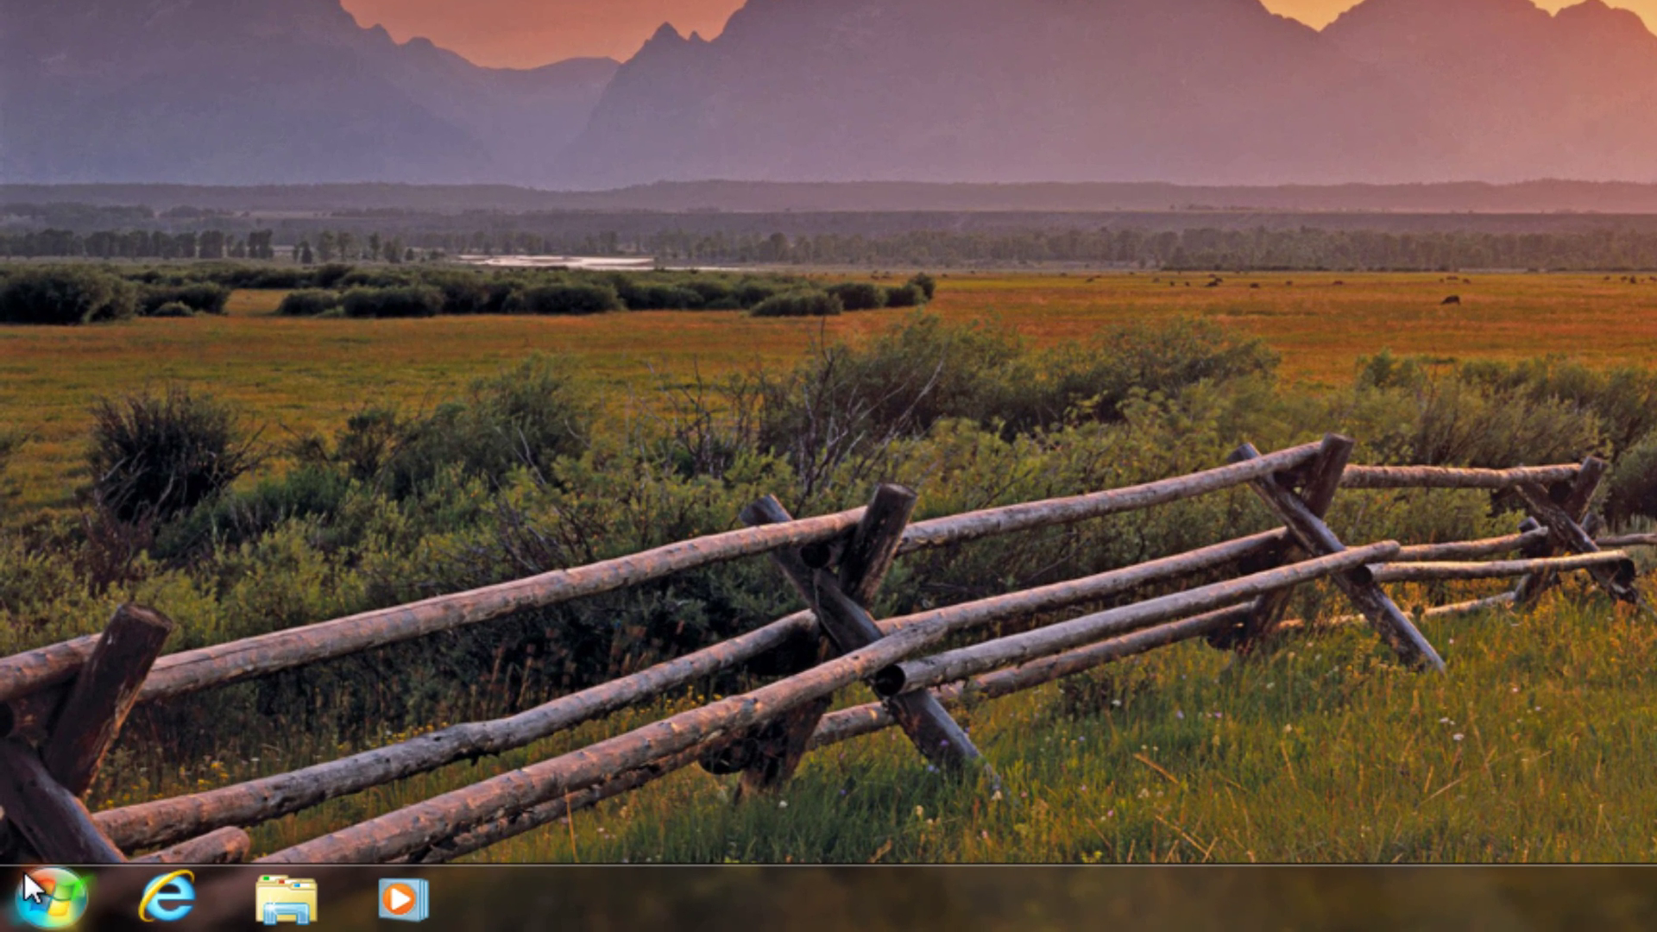
- Launch Disk Management maximized from Start and select the 25 GB C: partition
left_click(29, 912)
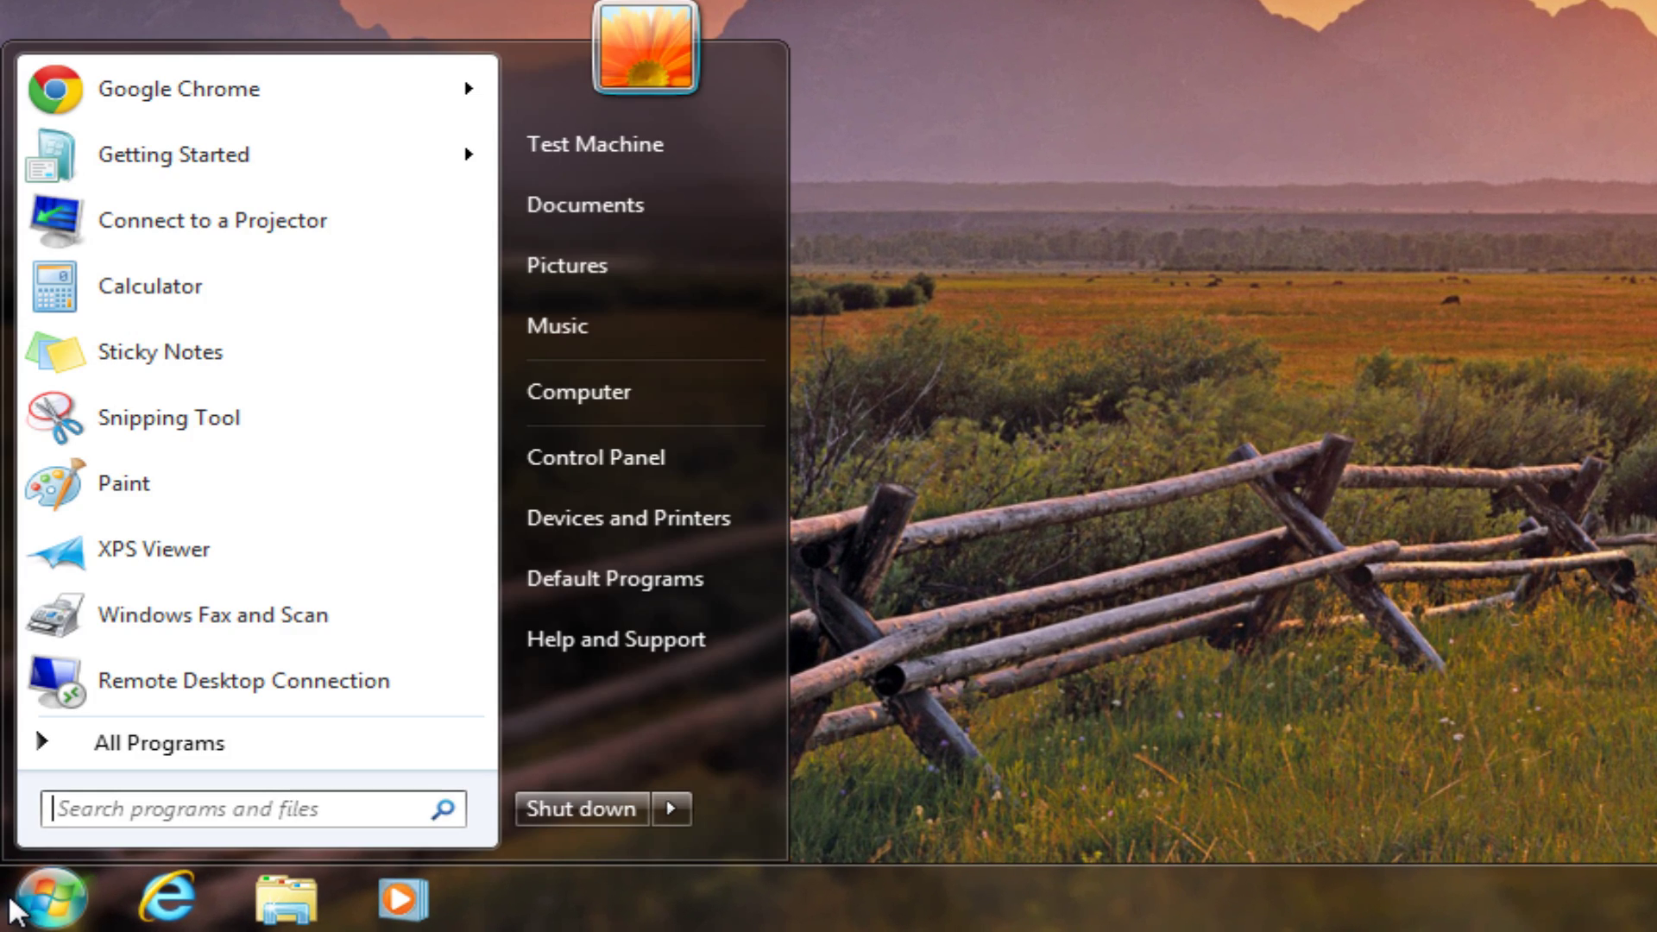
type("disk ")
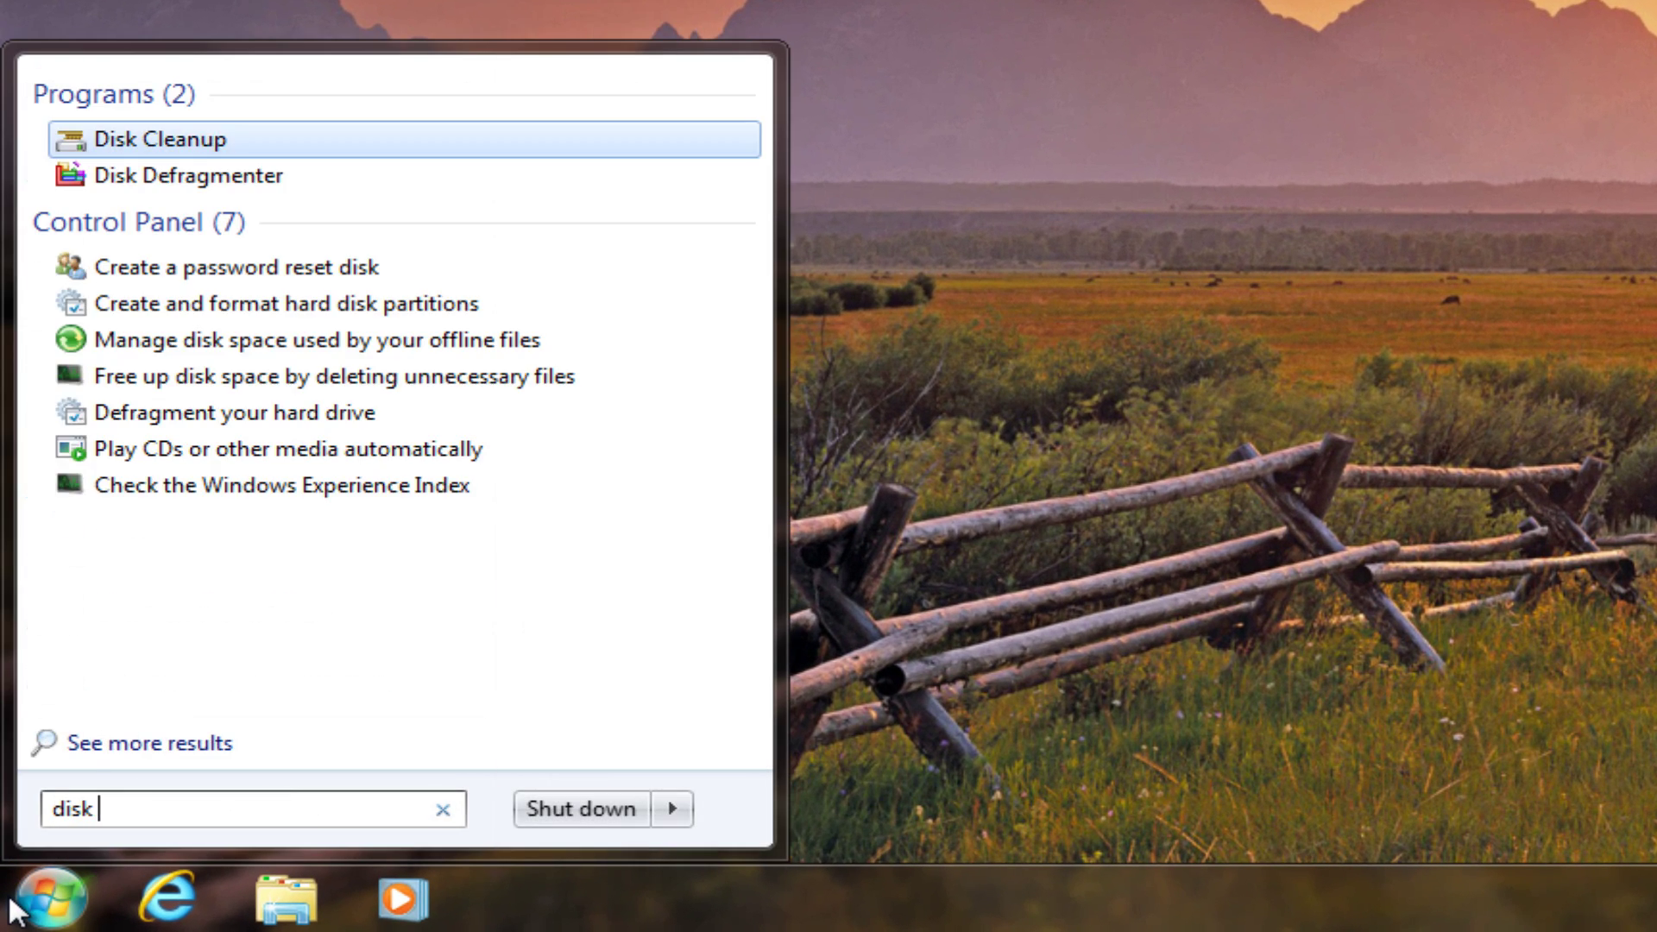
type("mana")
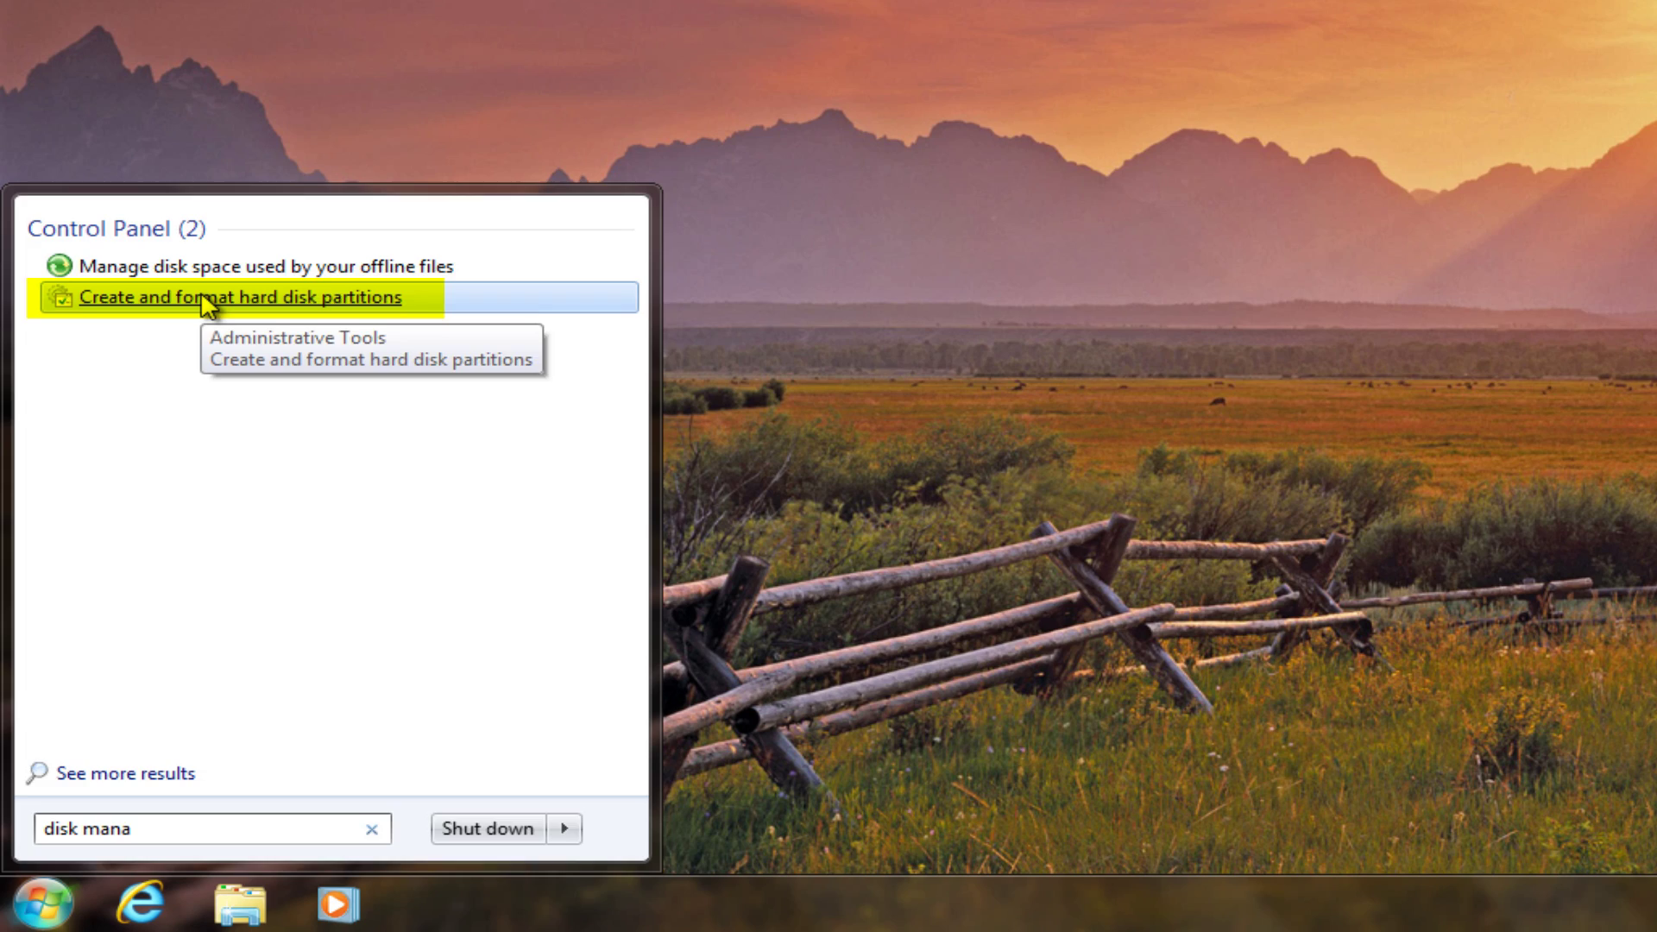
left_click(247, 182)
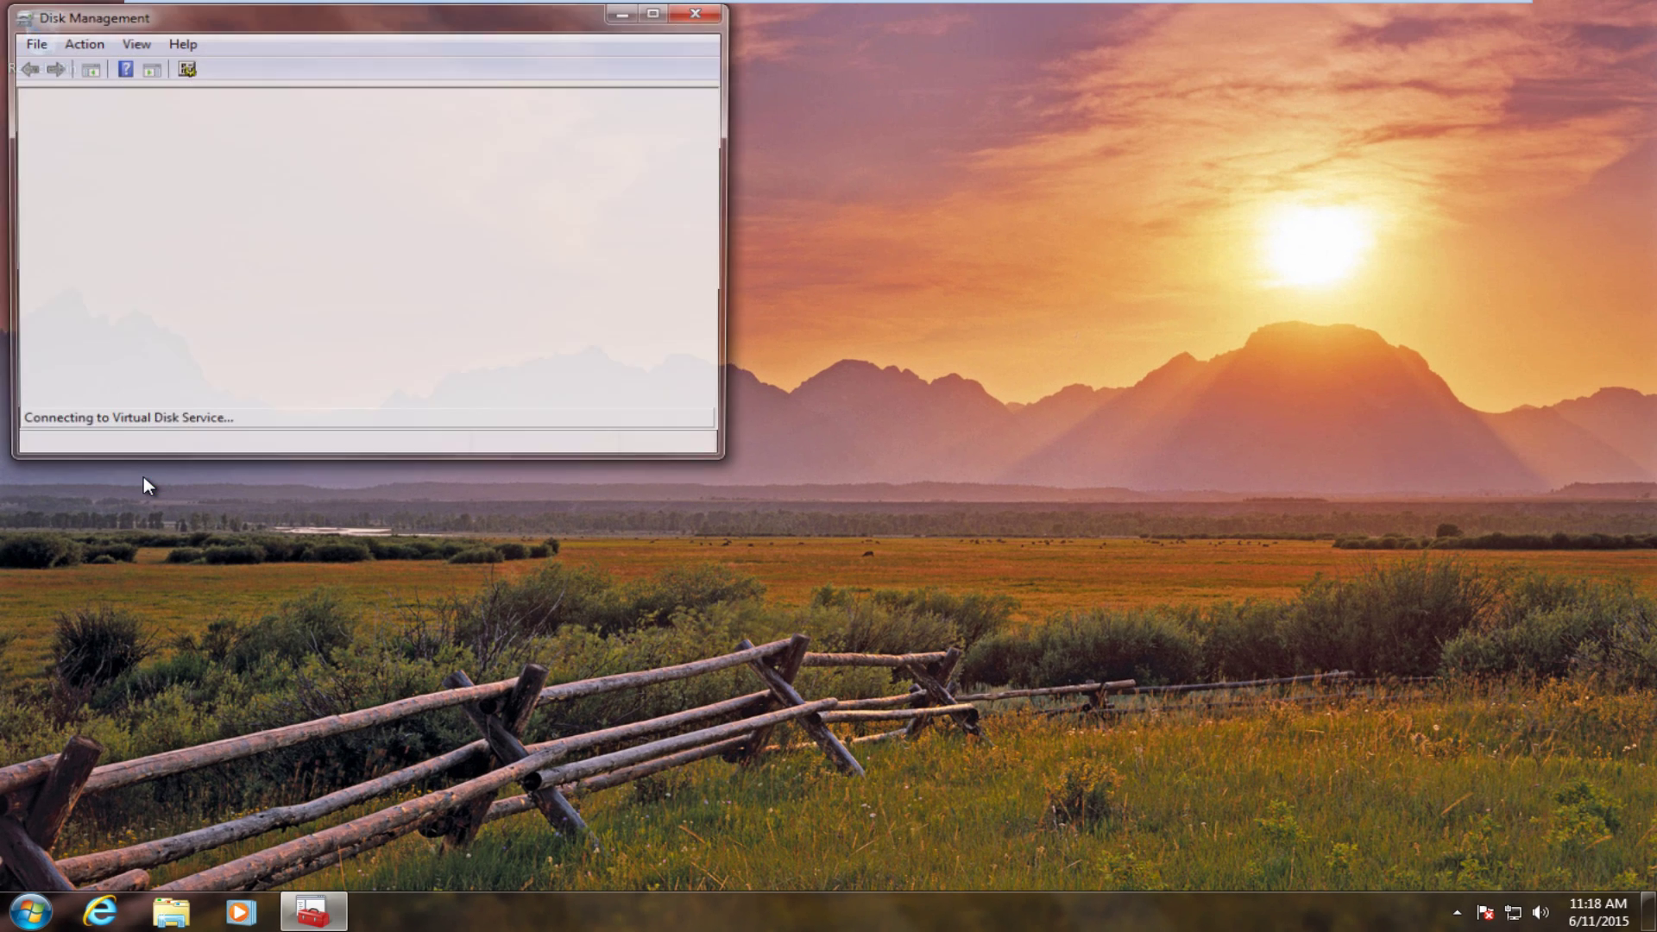
left_click(656, 14)
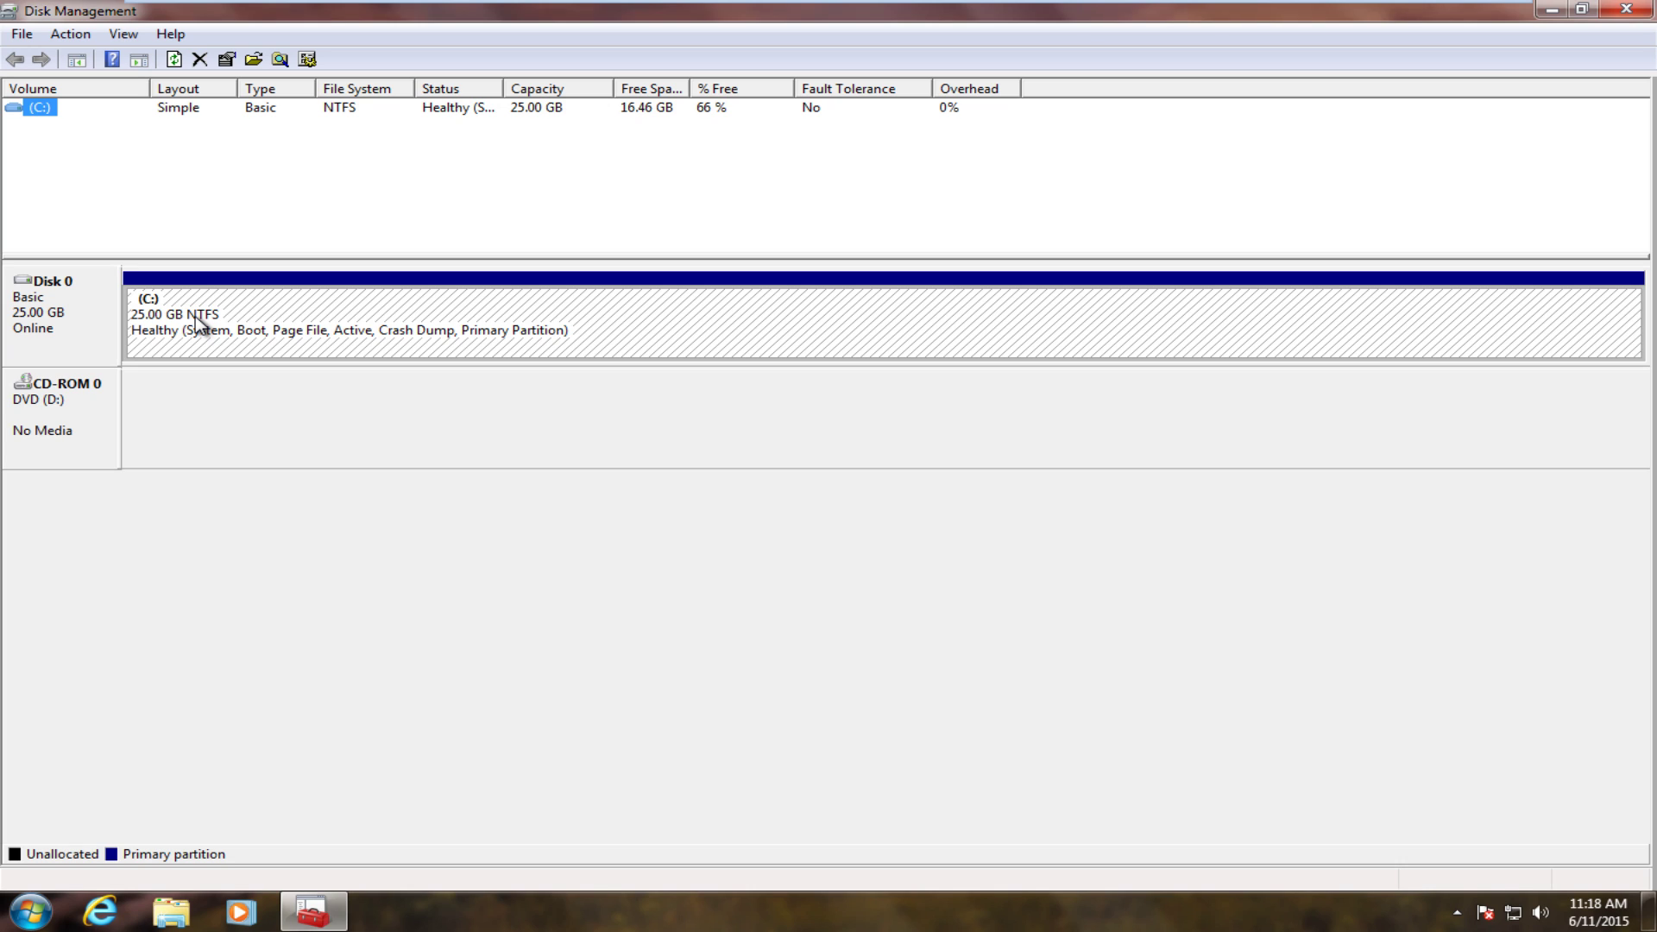
left_click(195, 317)
- Open Shrink Volume for C: and clear the pre-filled 11284 MB amount
right_click(203, 320)
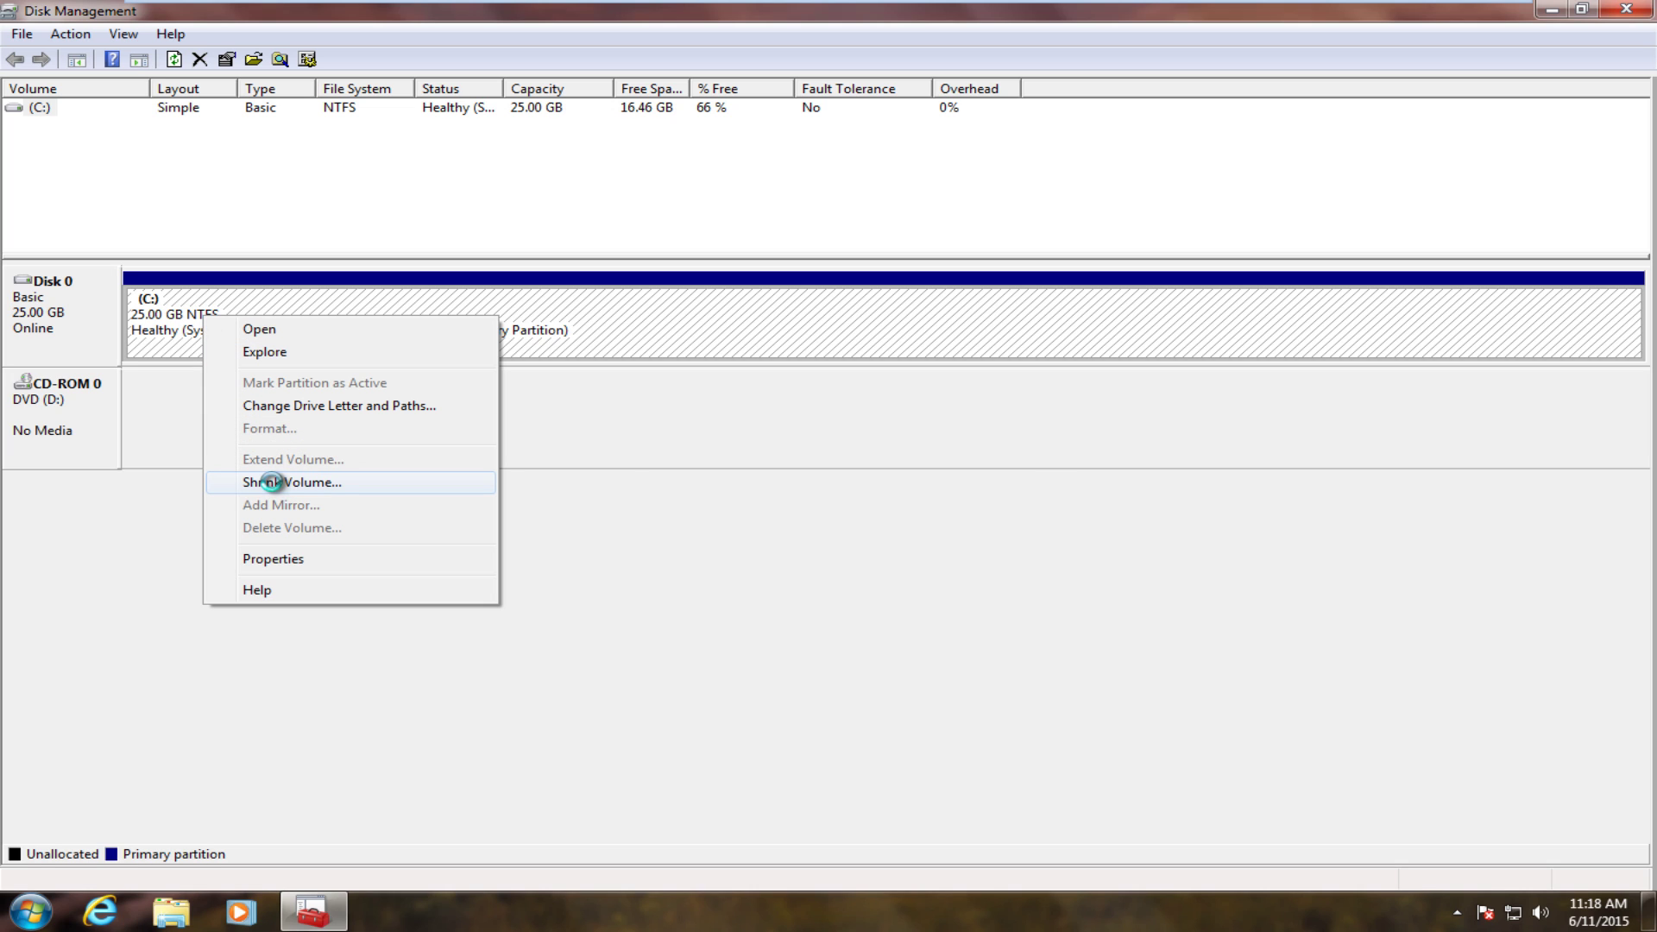
left_click(273, 482)
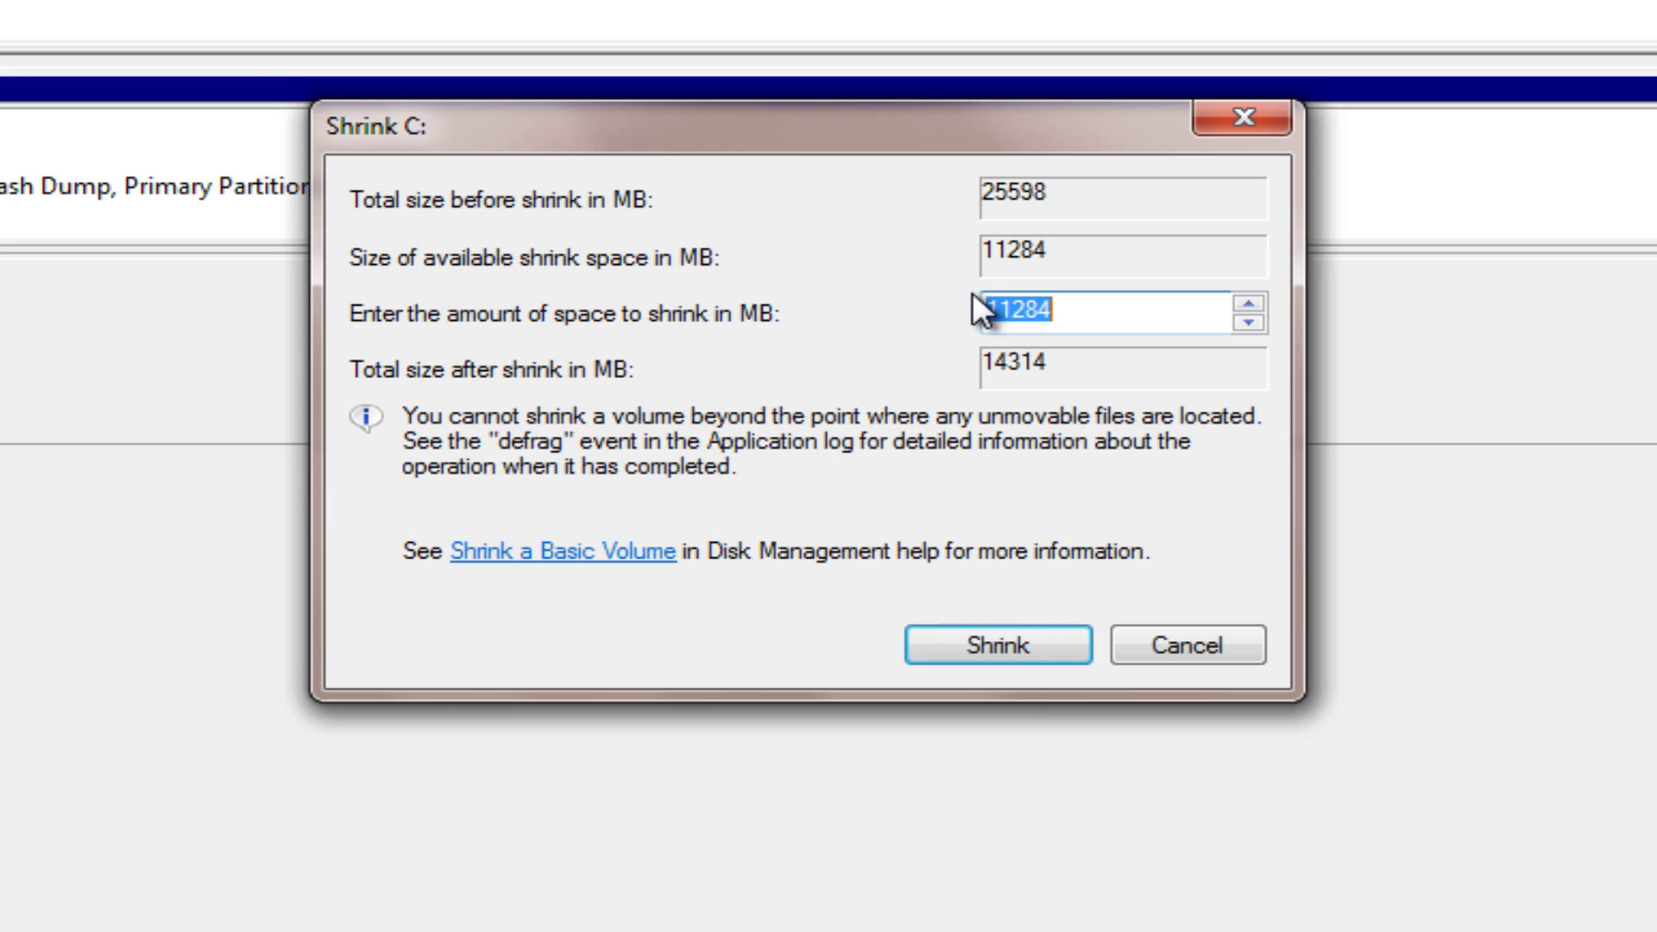
key("BackSpace")
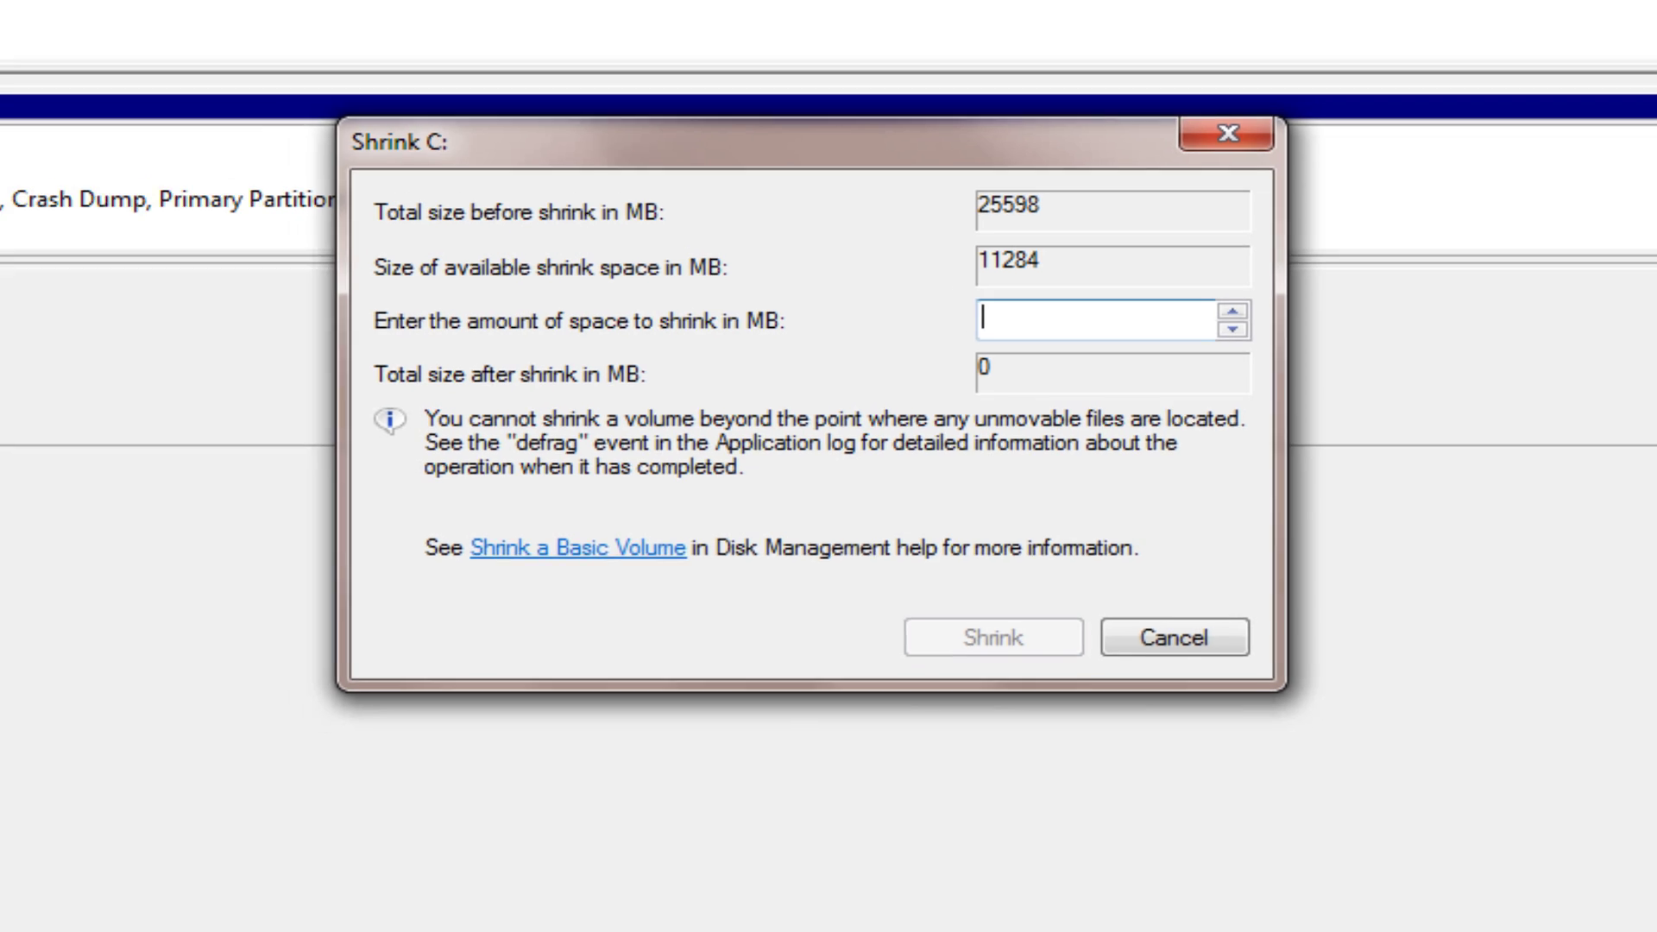
- Compute 16 × 1024 = 16384 MB in Calculator, then close it
key("super")
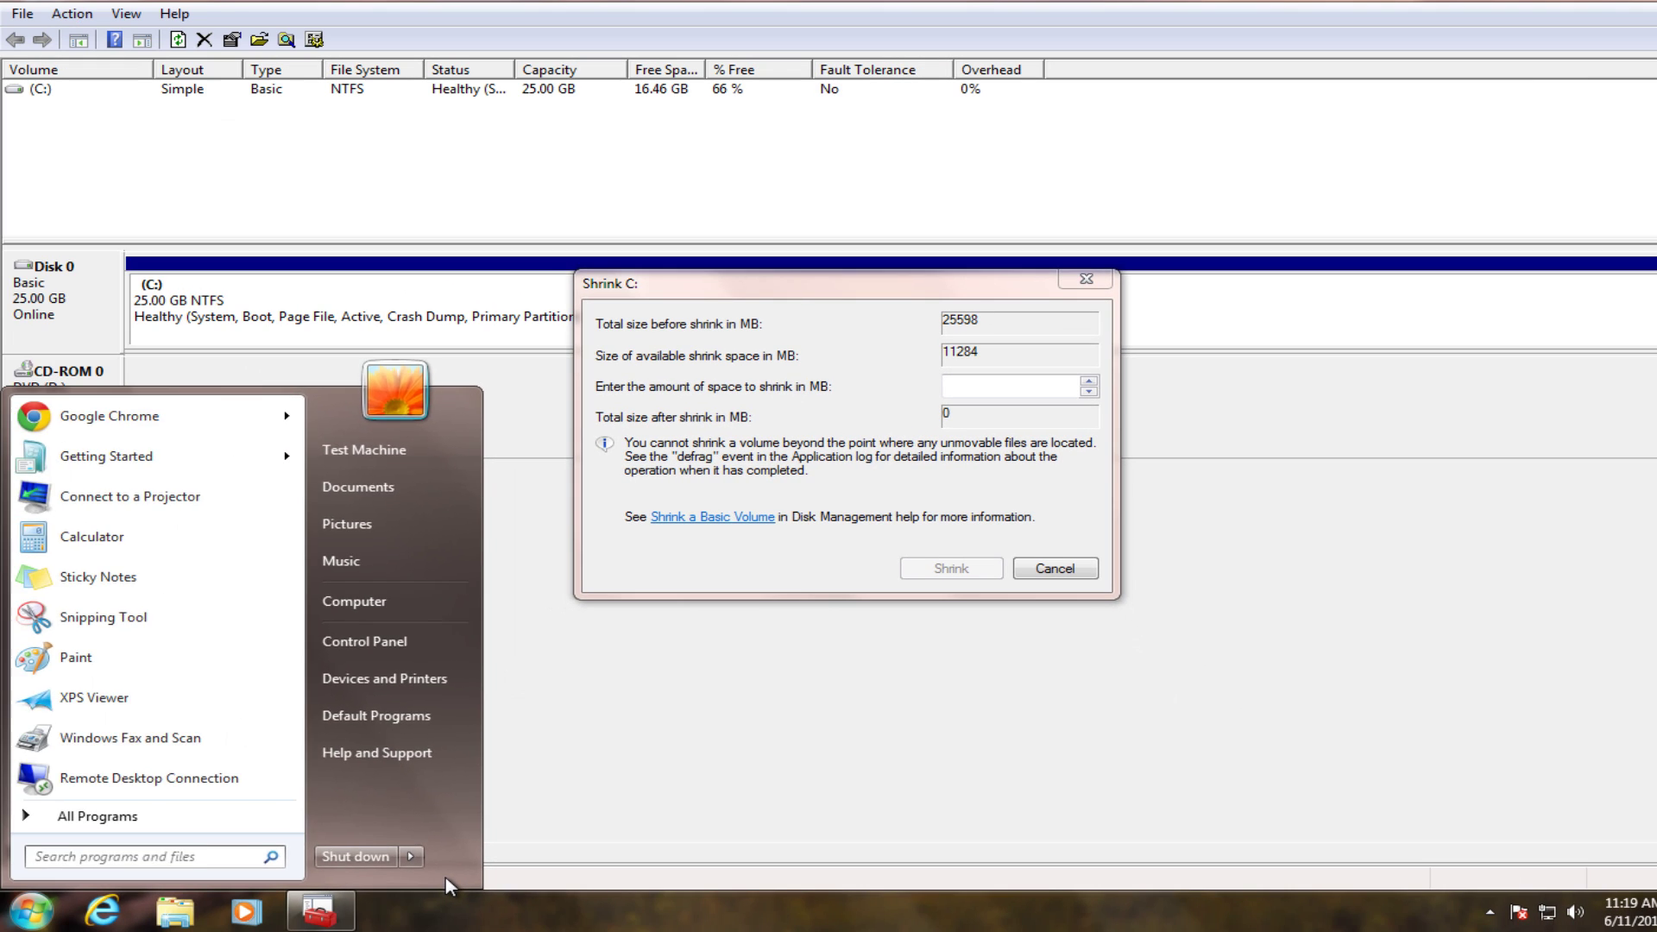
type("calc")
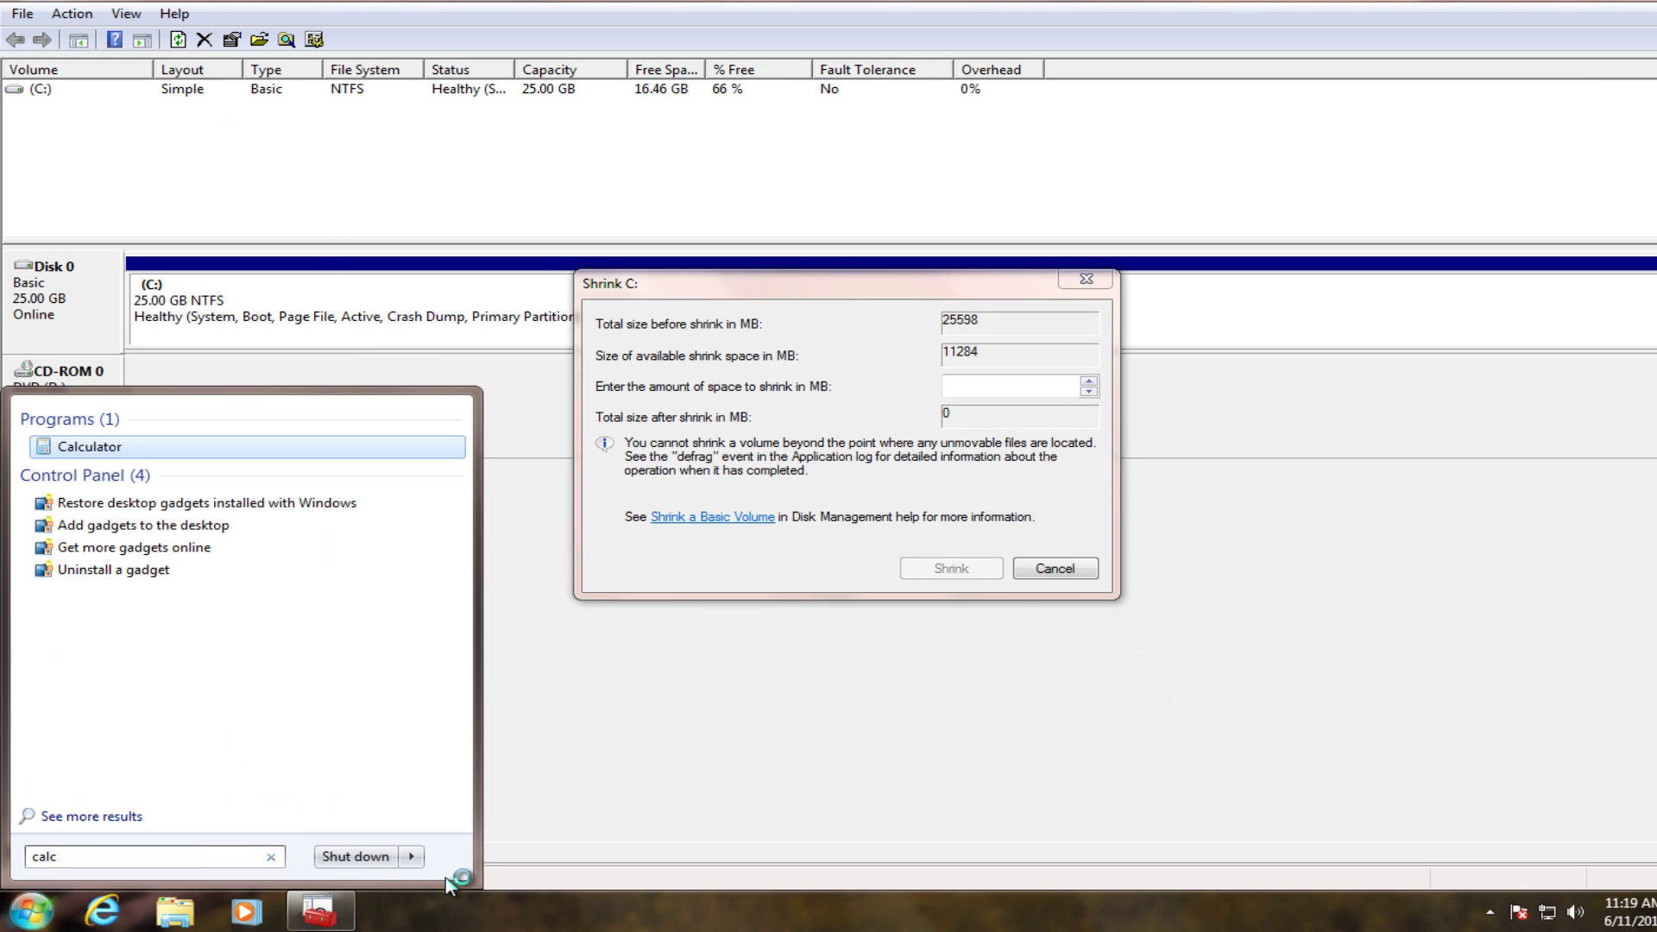
key("Return")
type("16 ")
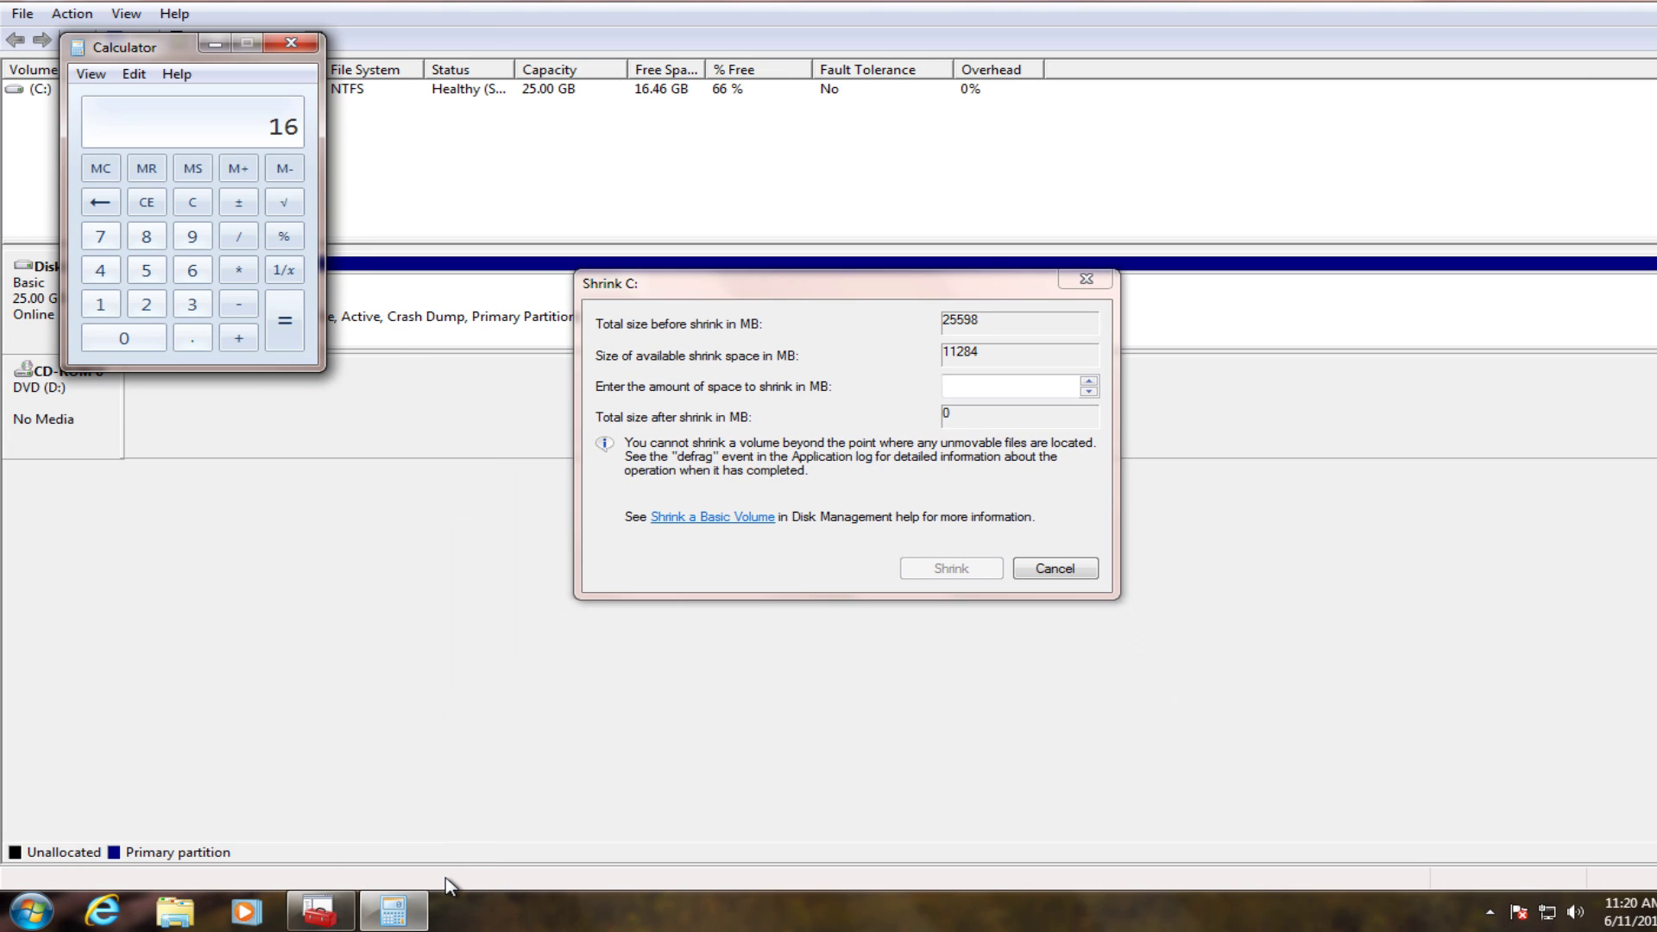
type("* 10")
type("24")
key("Return")
left_click(290, 44)
- Shrink C: by 7000 MB, select the 6.84 GB unallocated space, and close Disk Management
left_click(1010, 387)
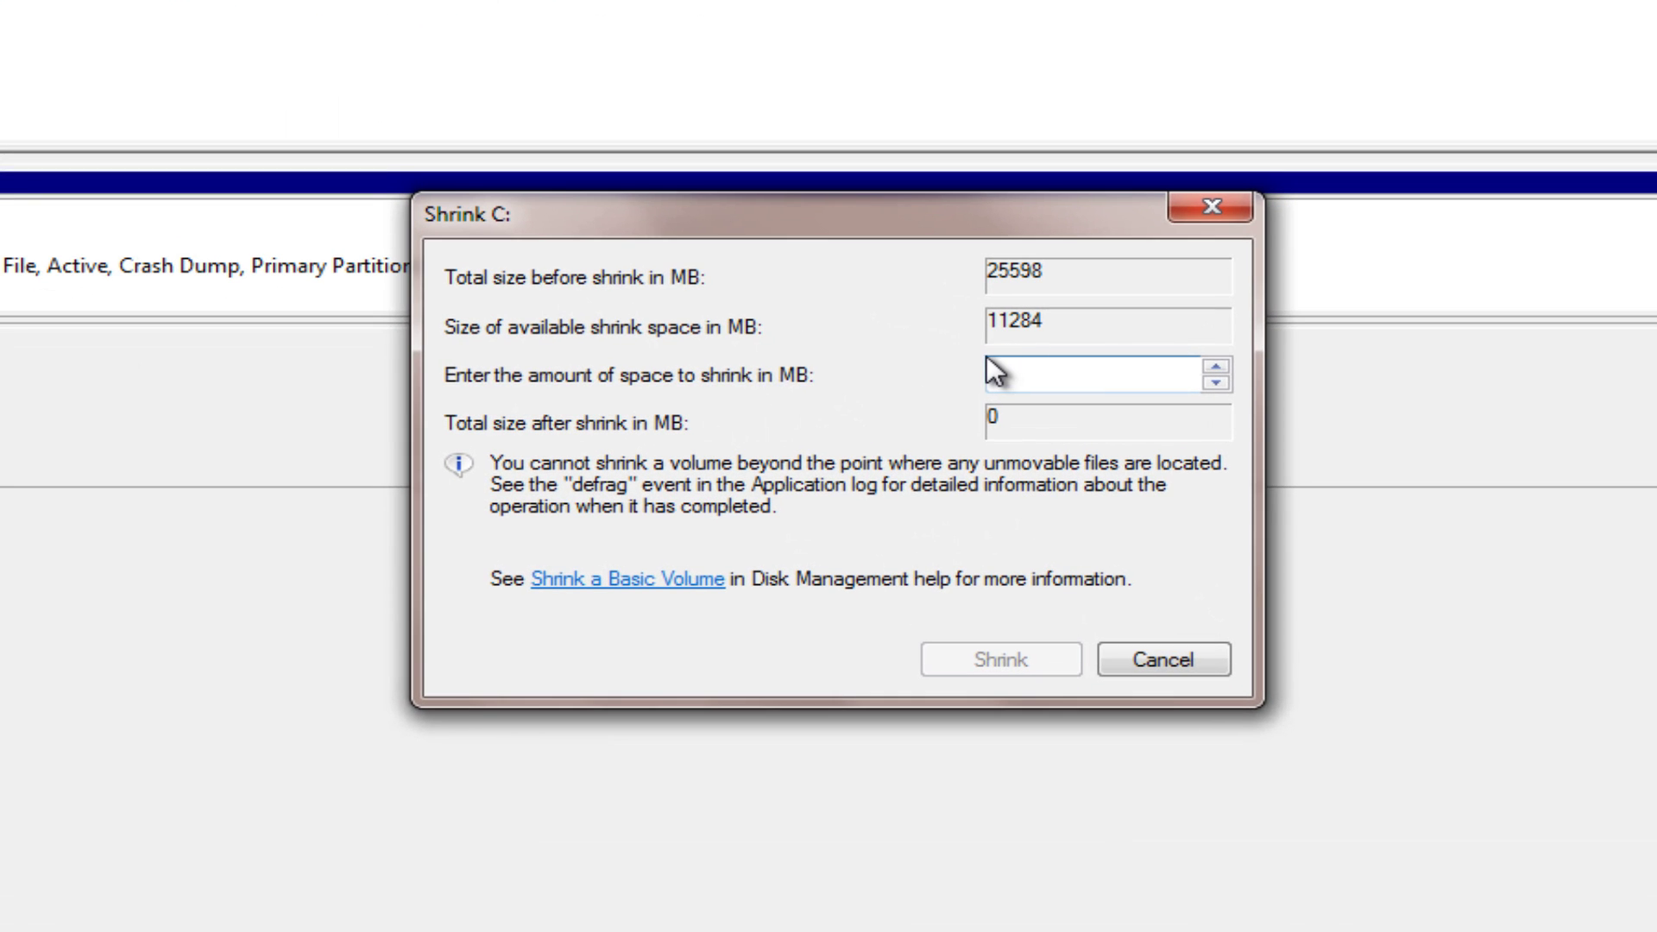
type("7000")
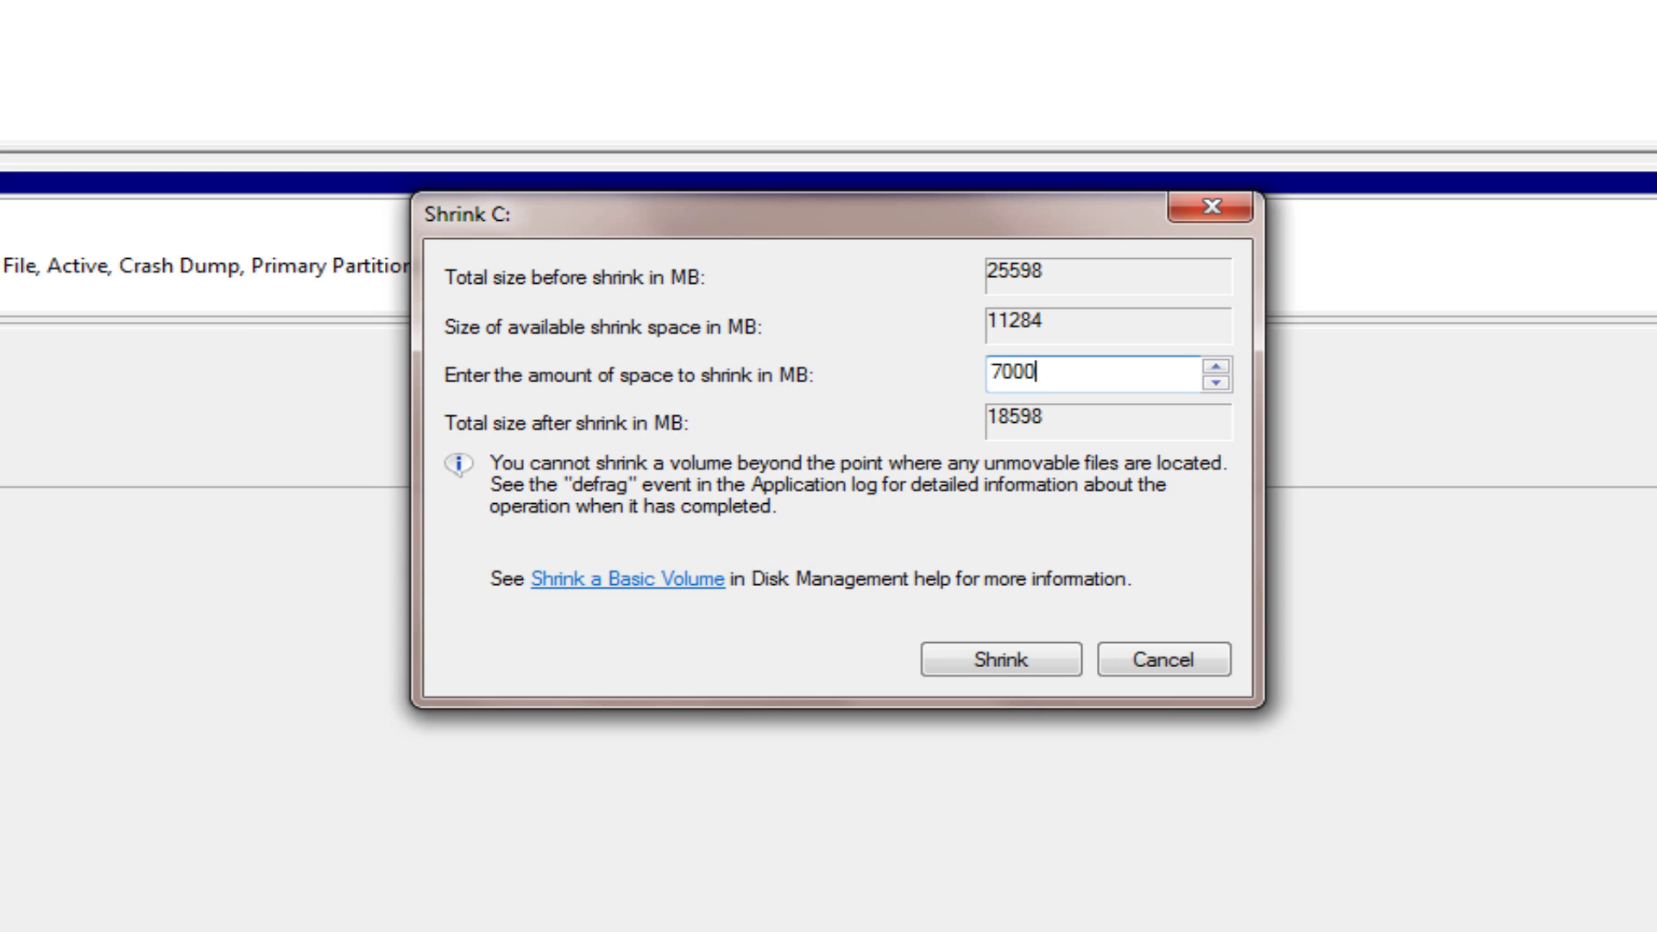
left_click(1001, 660)
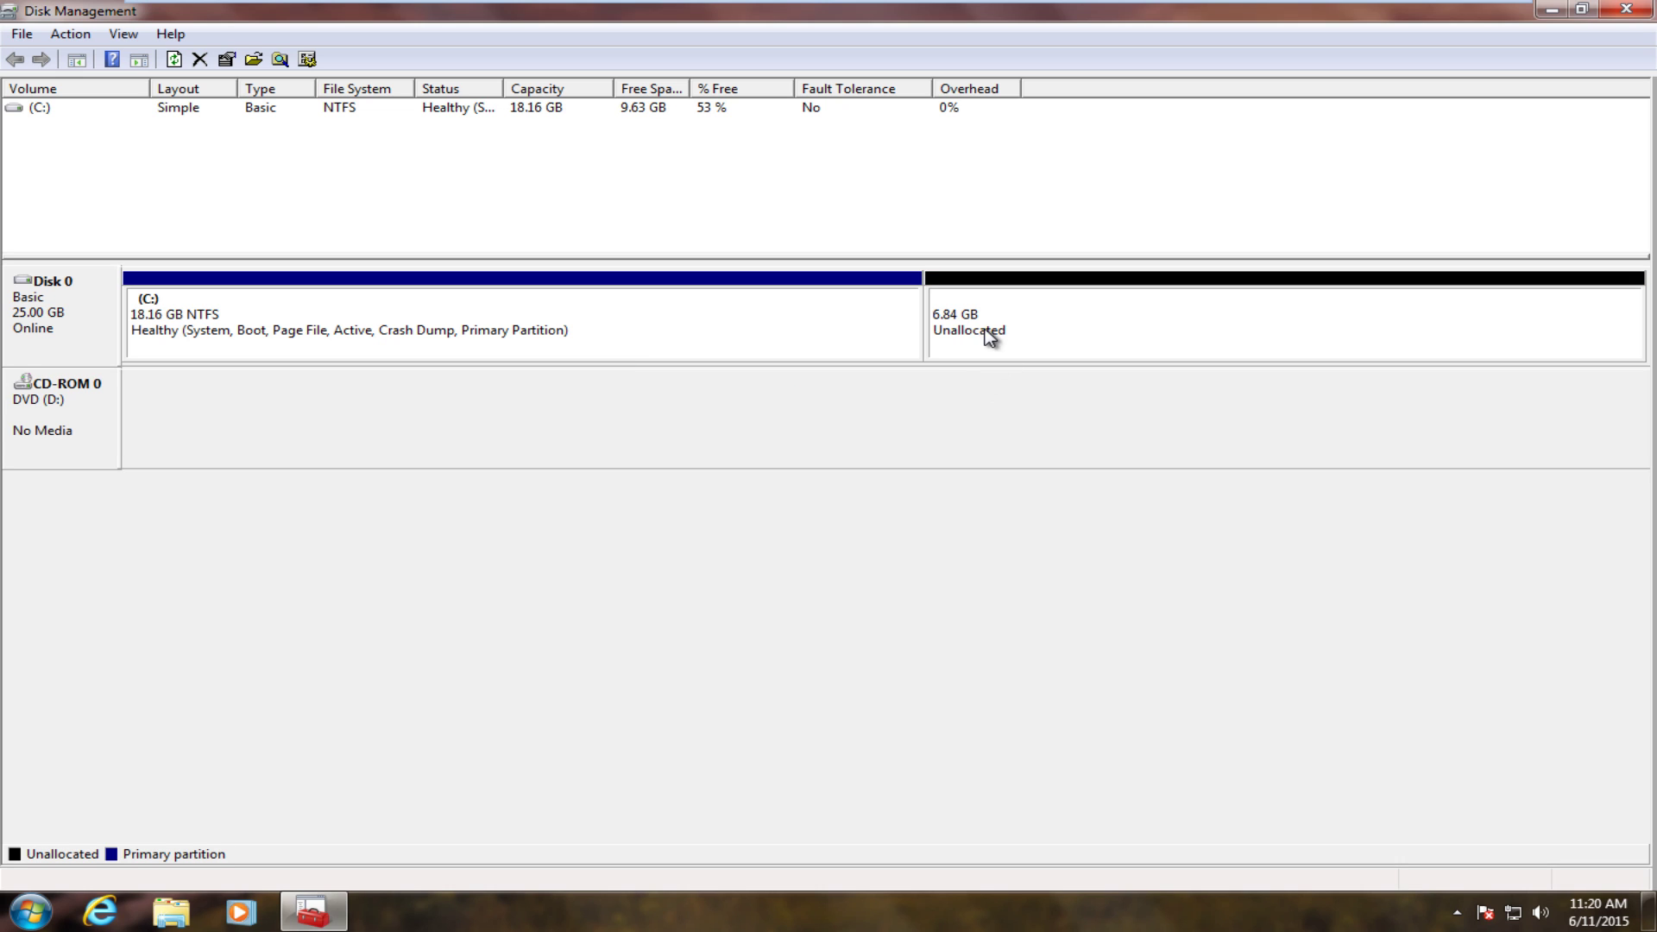
left_click(991, 339)
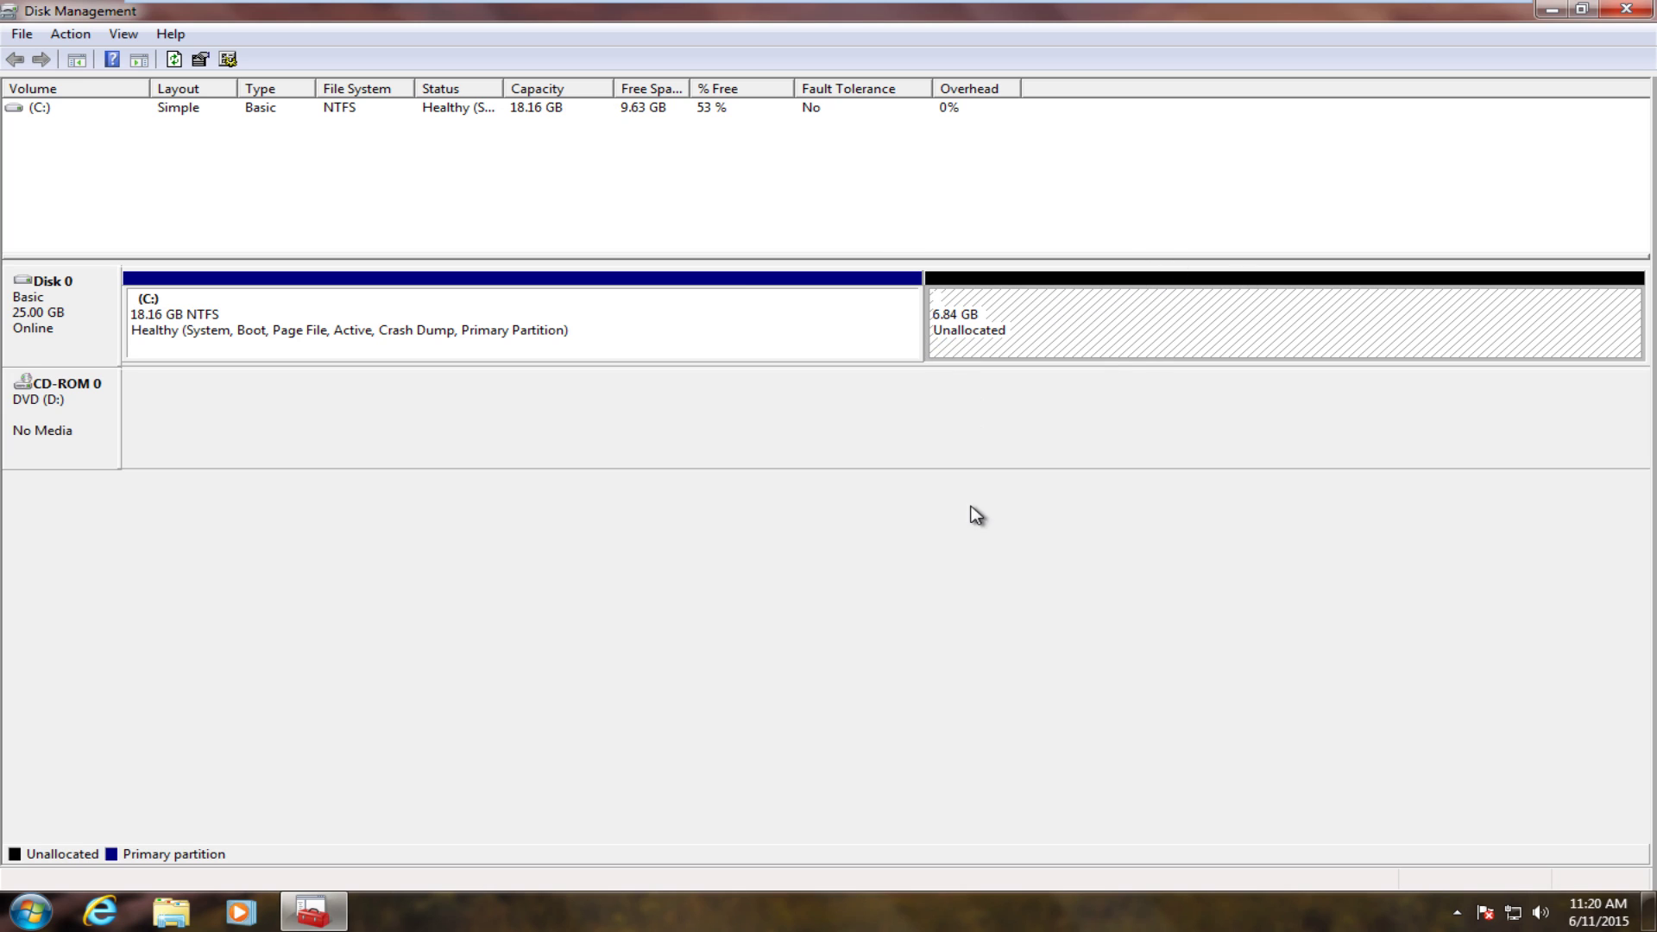
left_click(1626, 10)
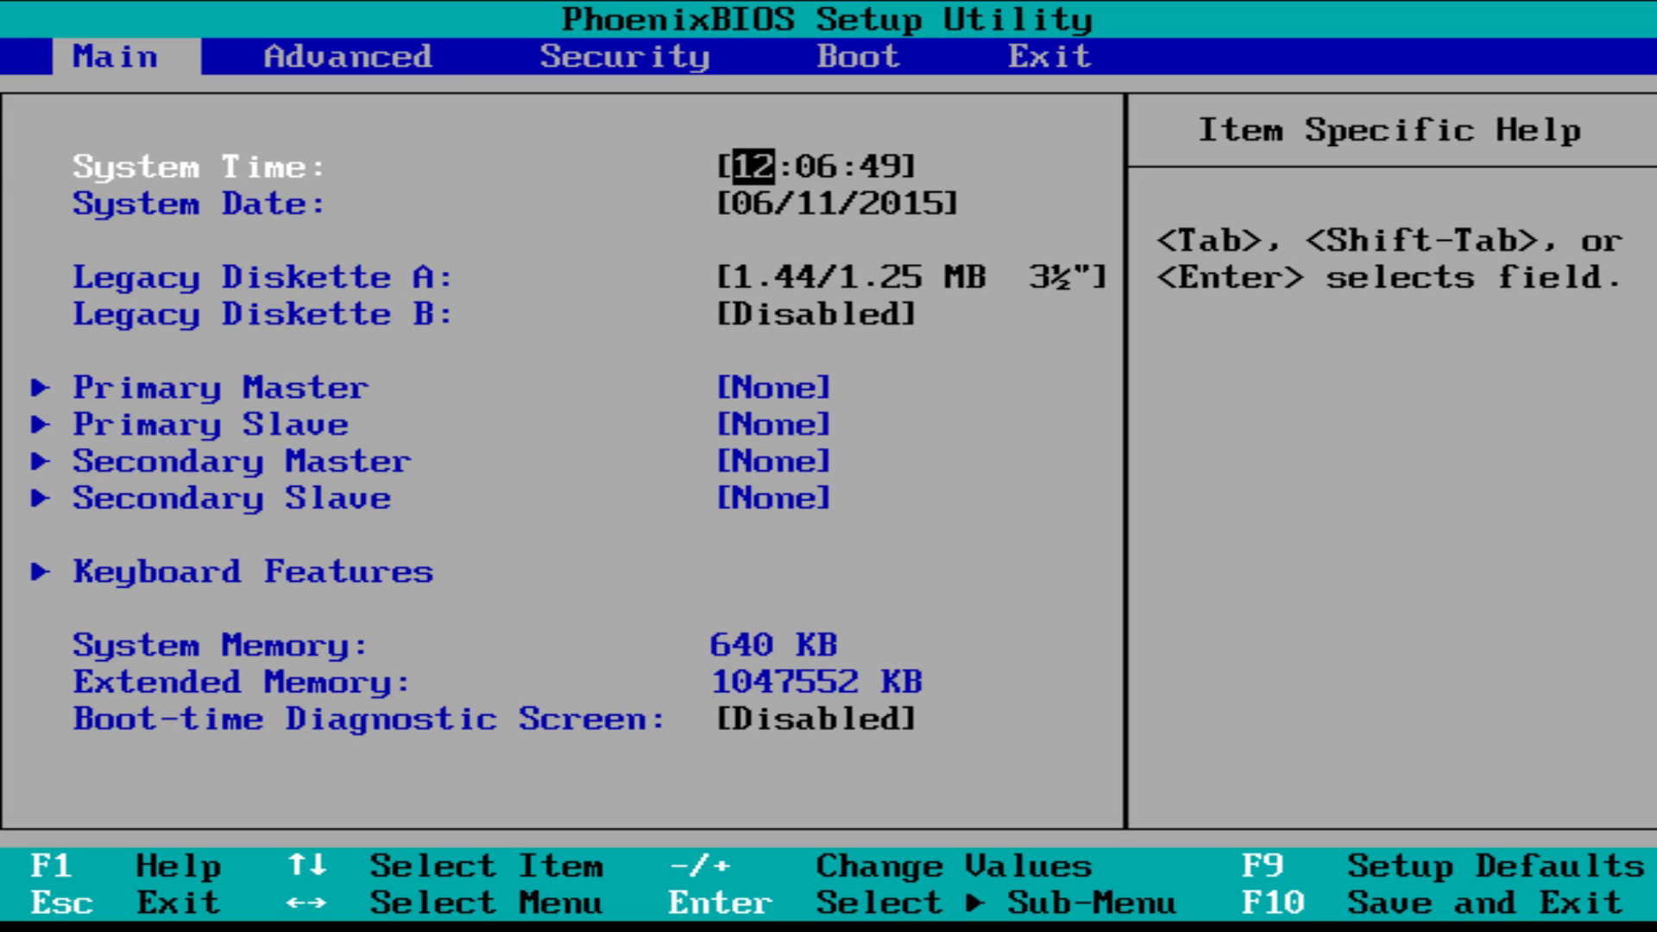
- Move CD-ROM Drive to the top of the BIOS boot order and save with F10
key("Right")
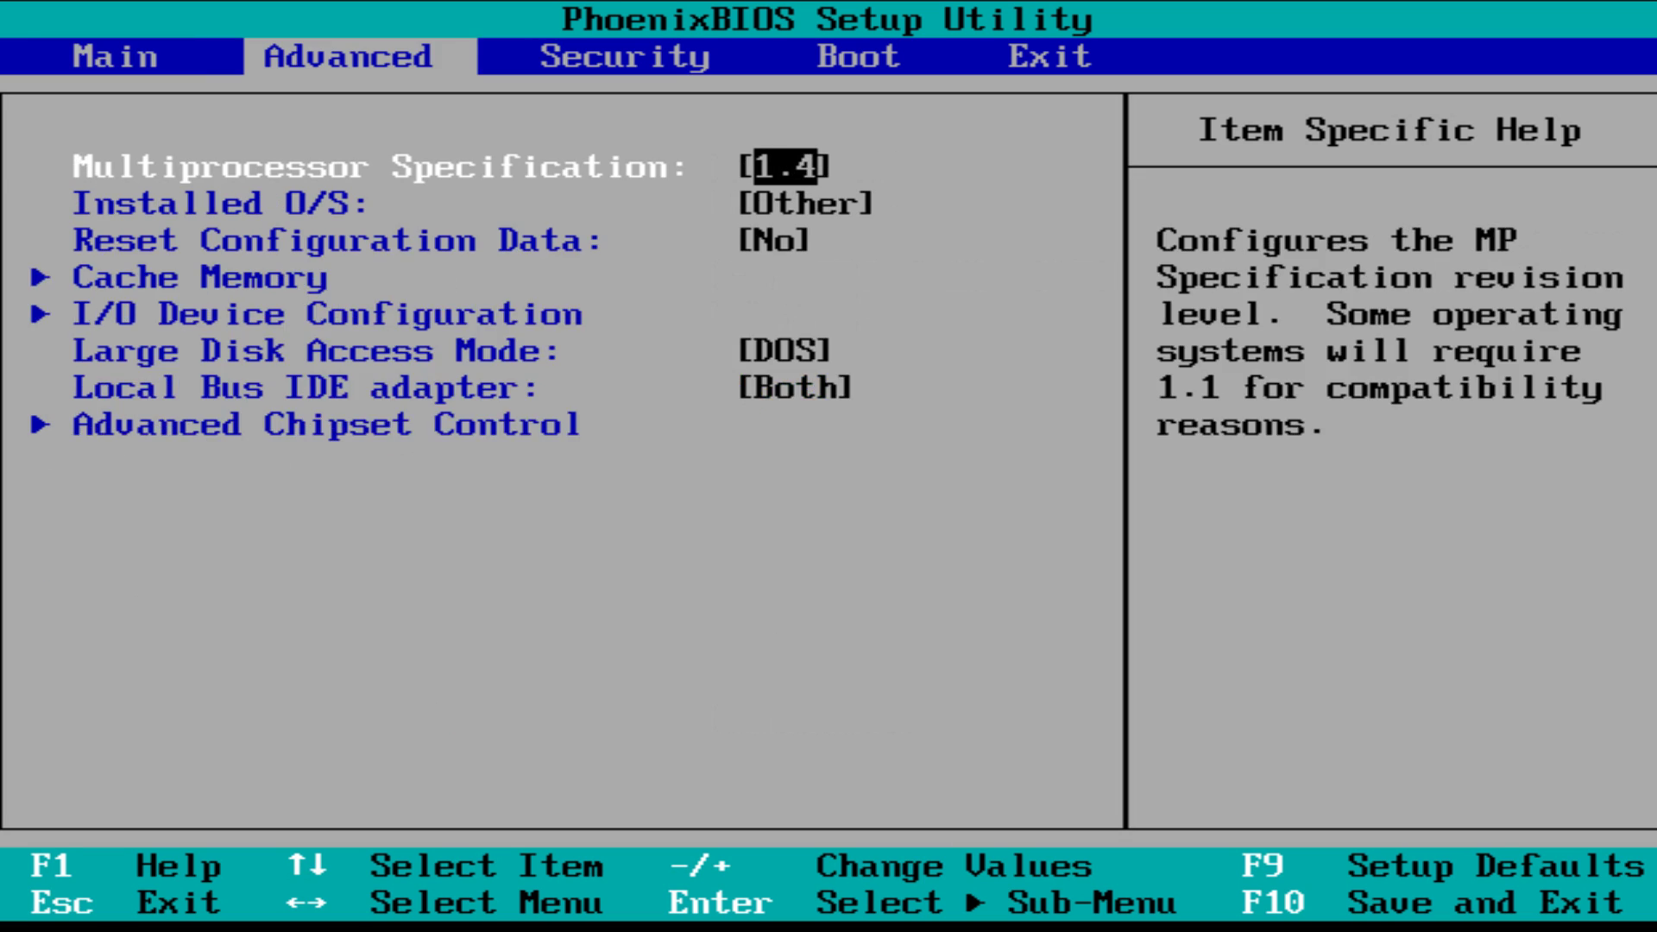
key("Right")
key("Right")
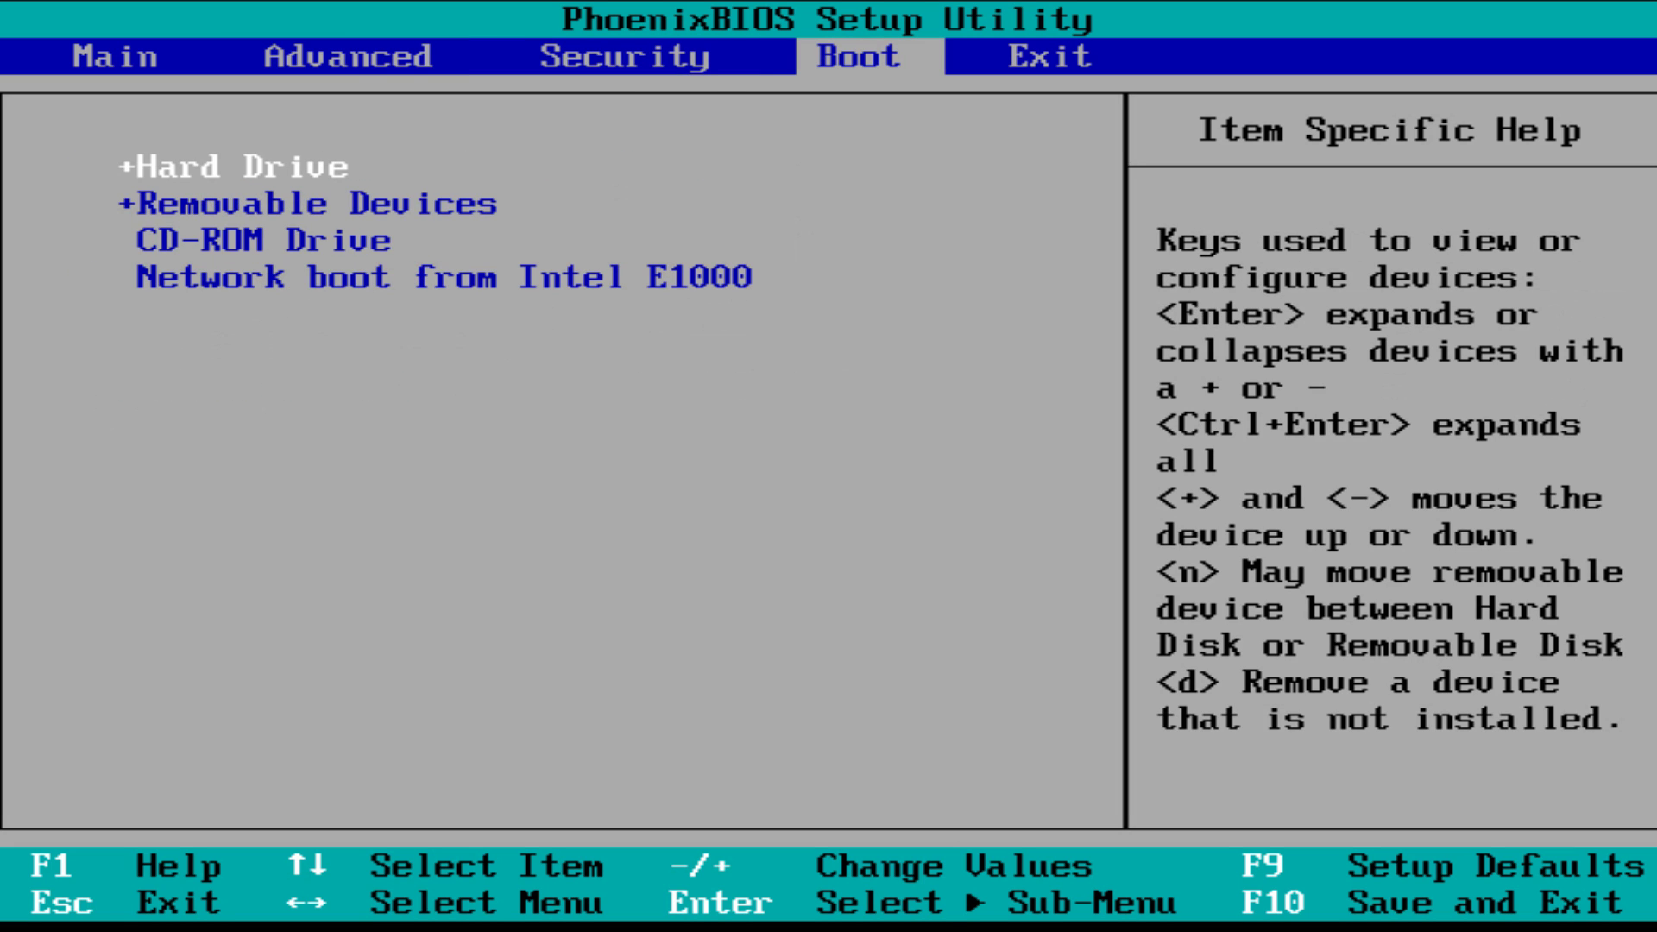
key("Down")
key("Down")
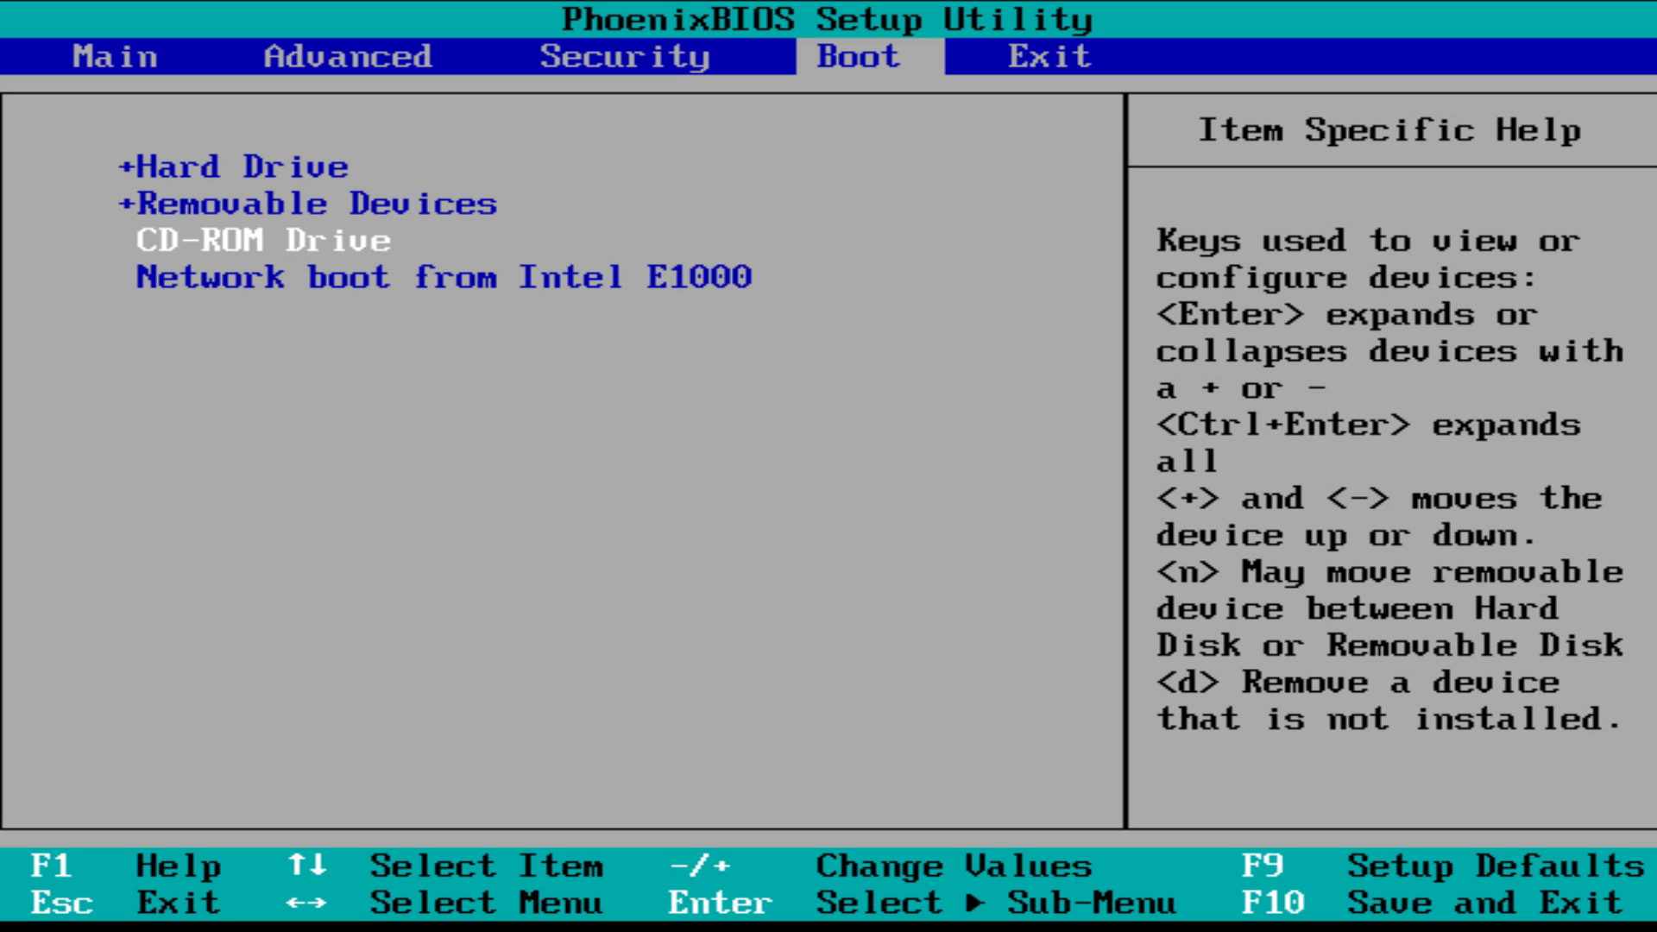
key("plus")
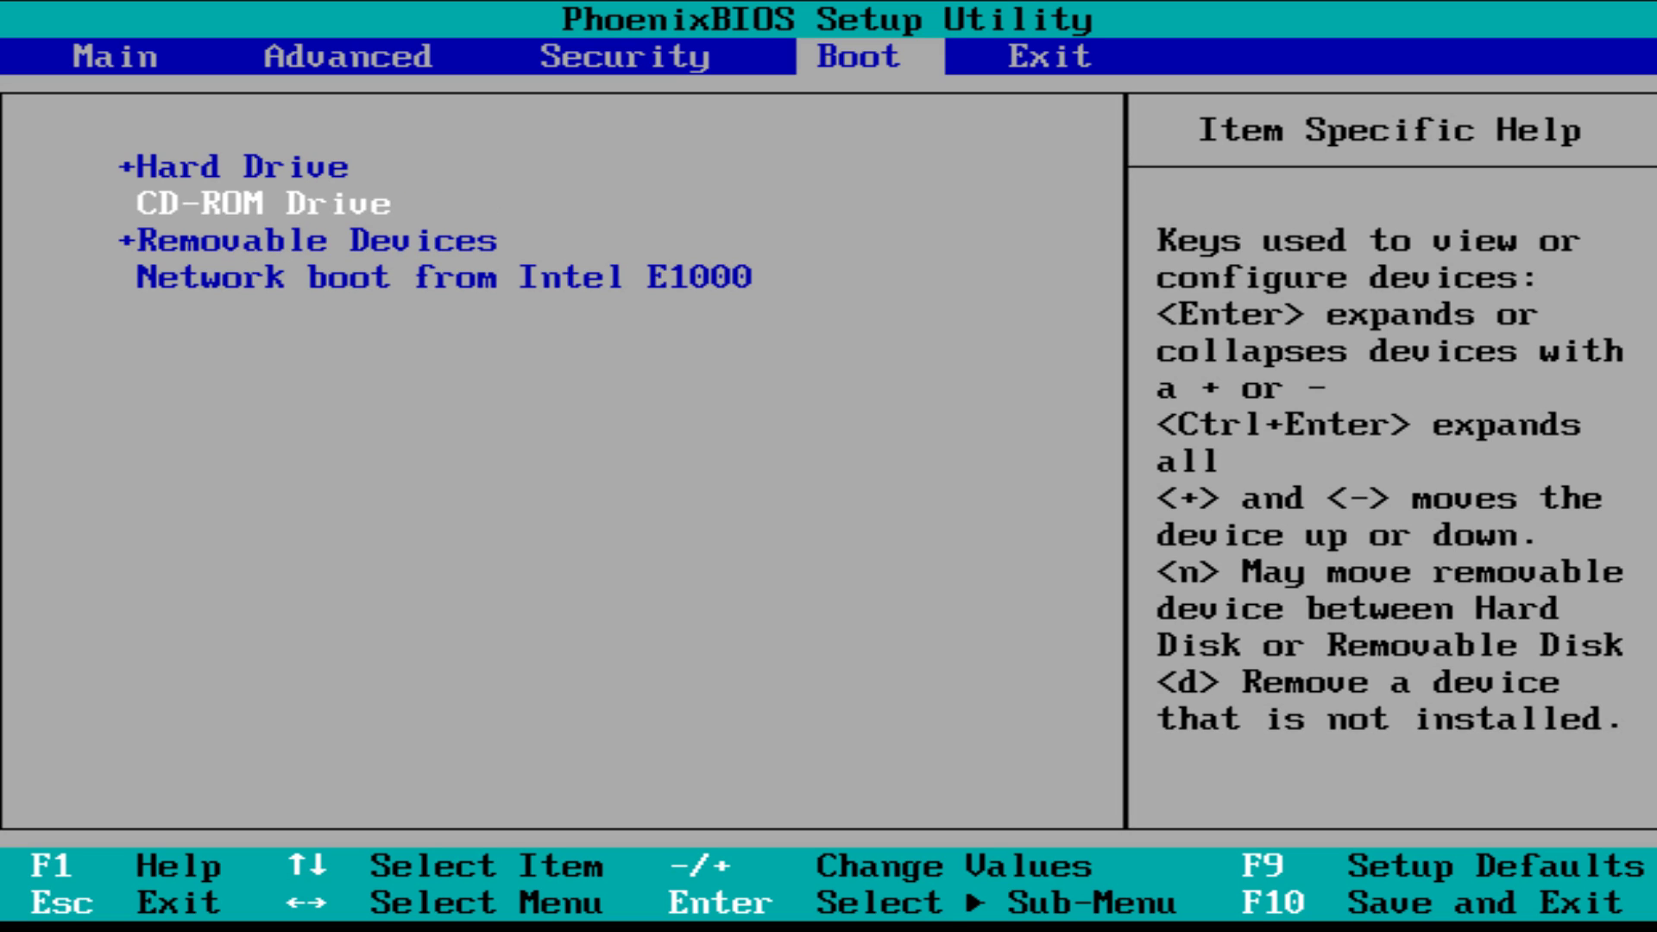
key("plus")
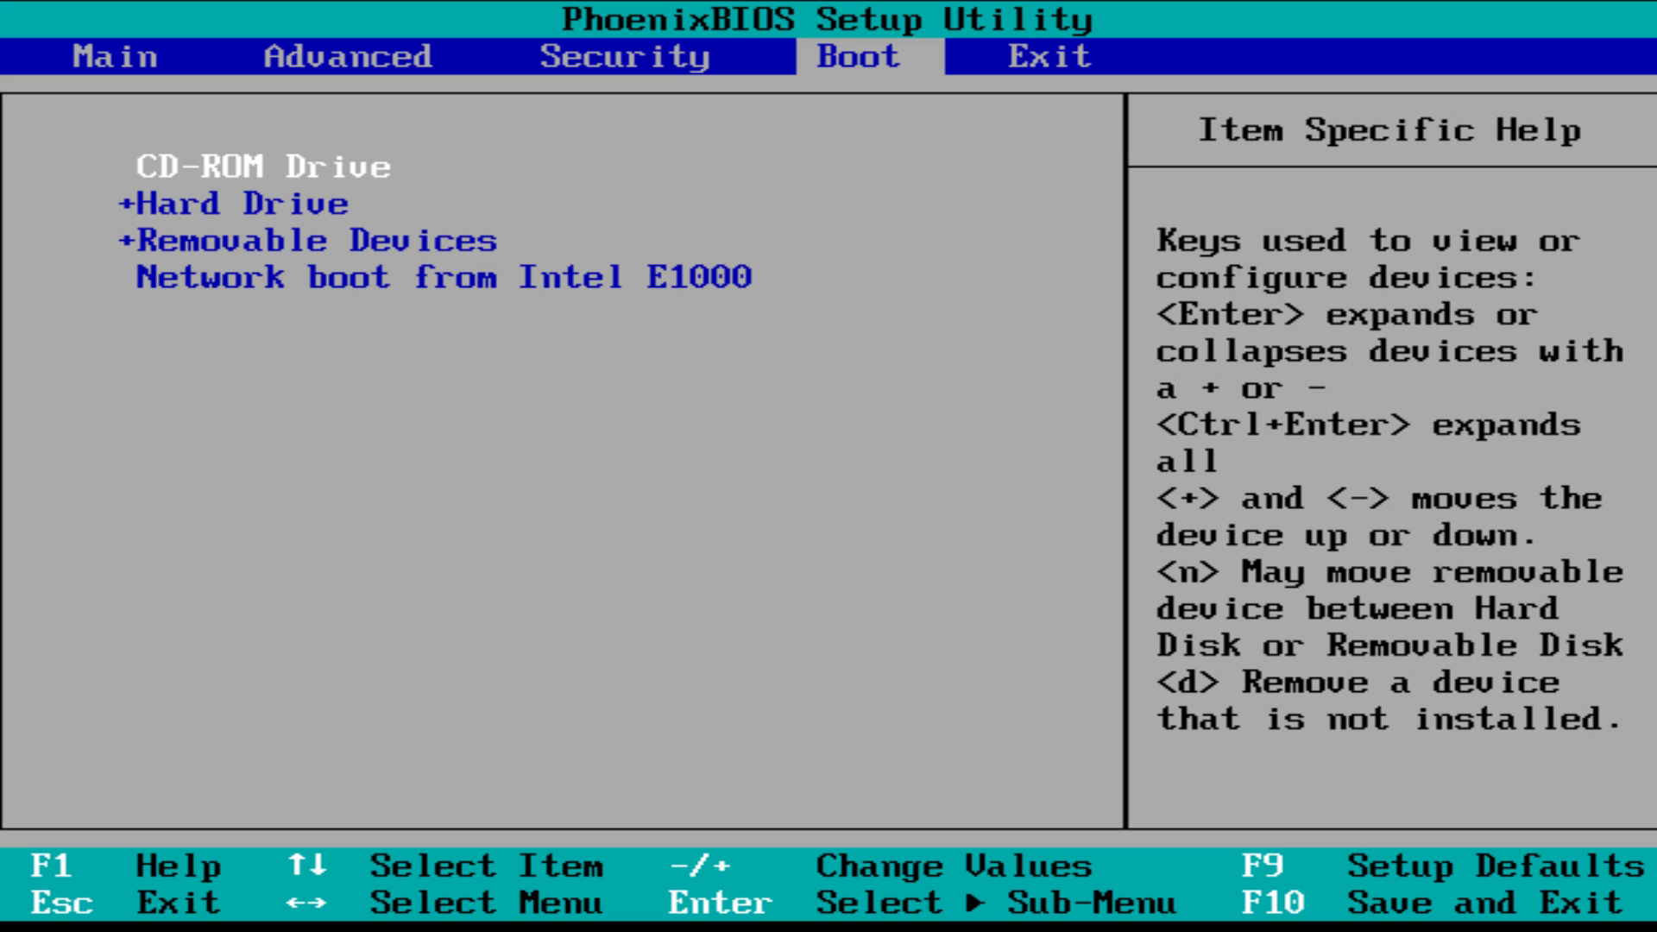
key("F10")
key("Return")
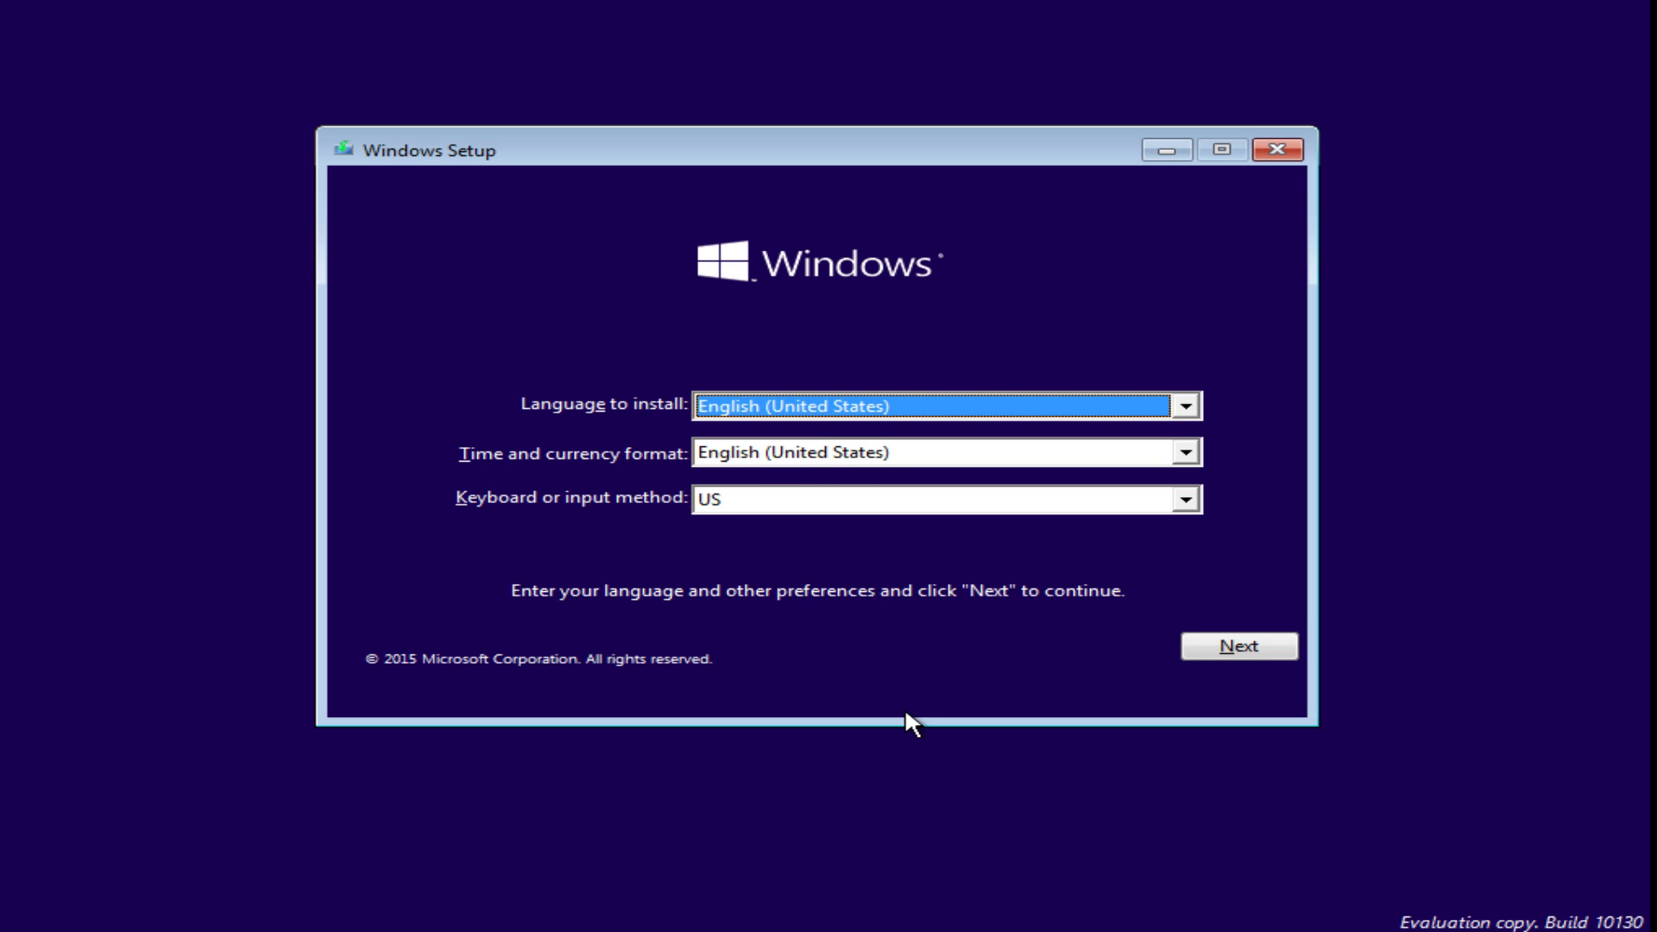
- Keep English (United States) language, format and US keyboard, and continue
left_click(1197, 650)
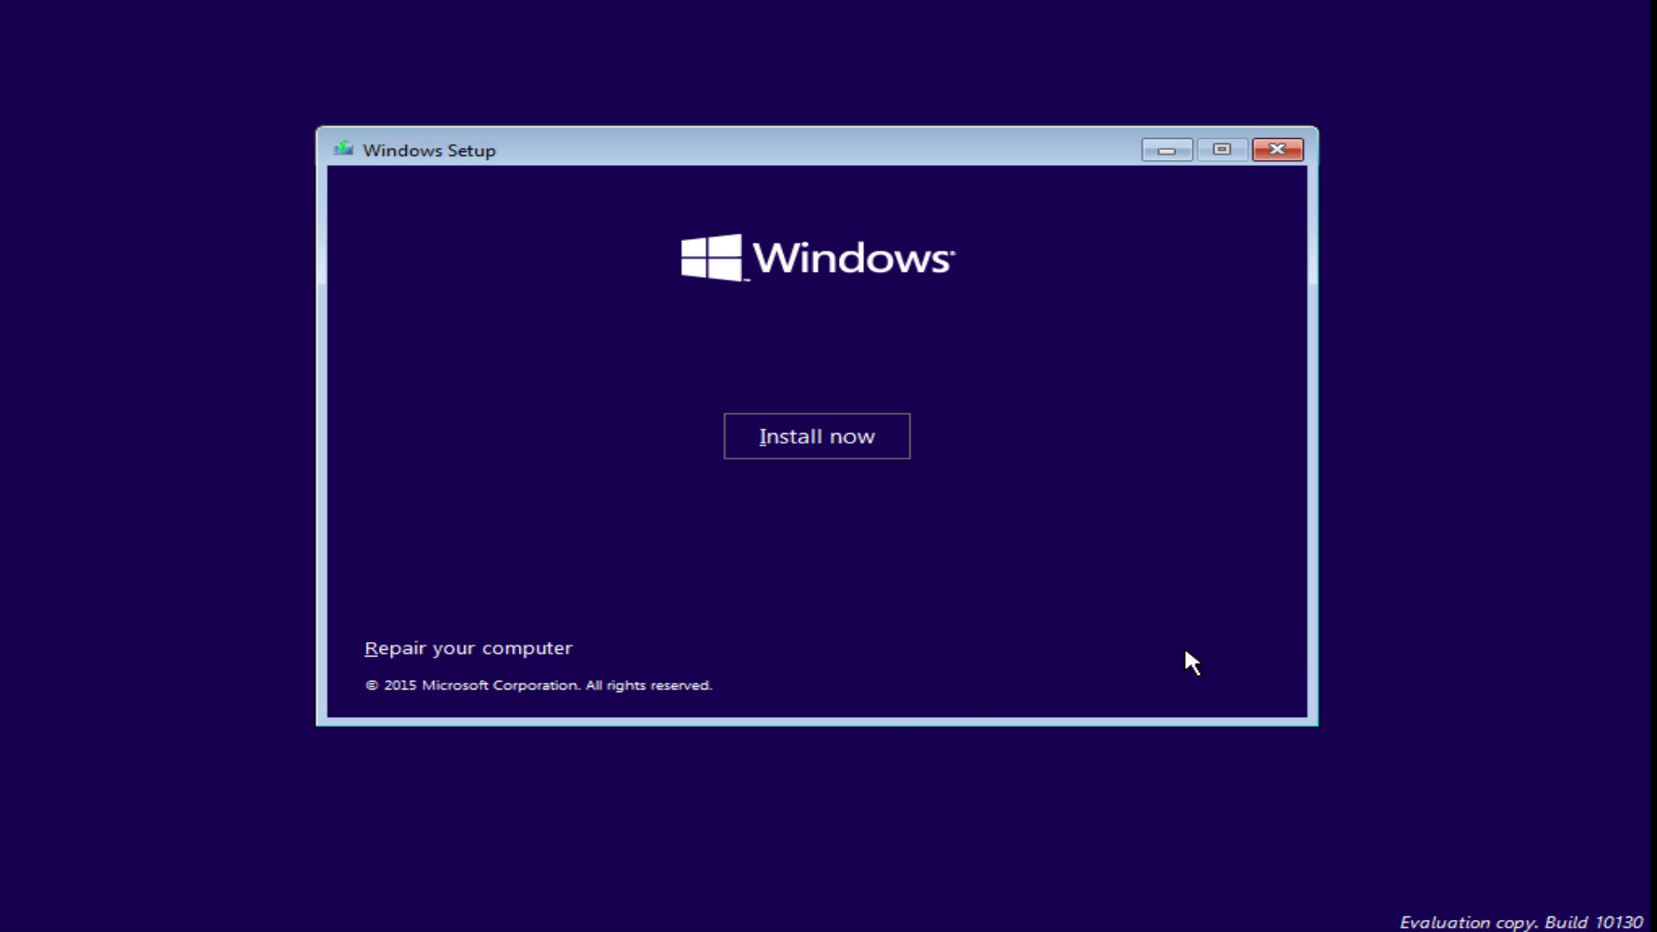
- Start the installation and accept the license terms
left_click(834, 460)
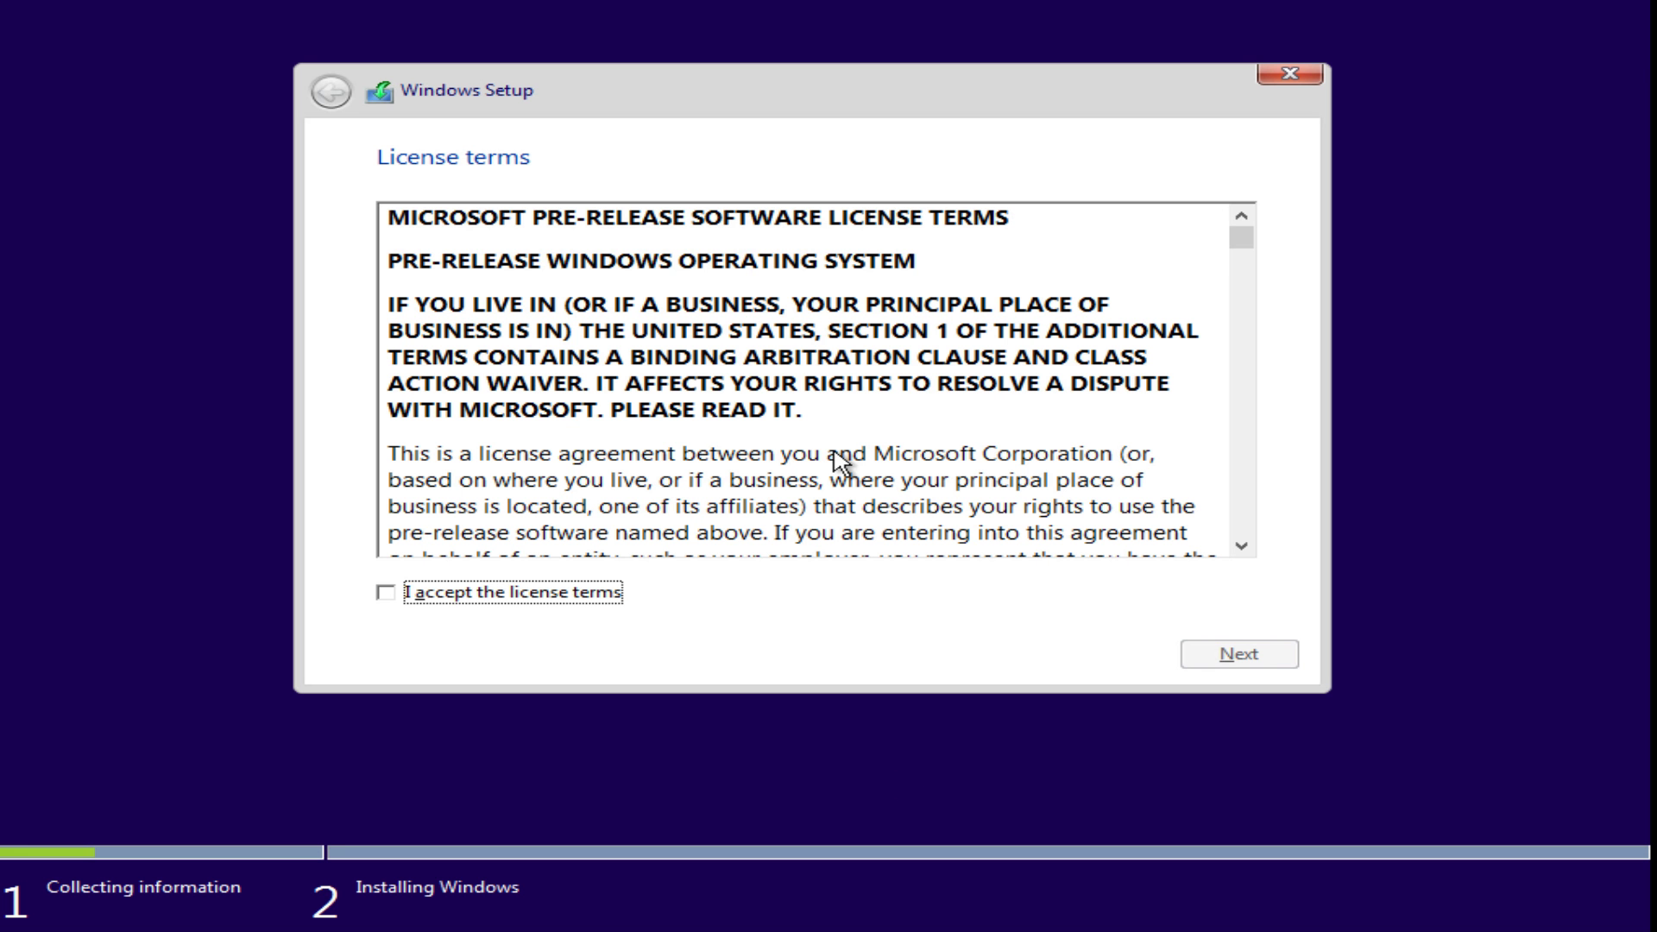
left_click(487, 595)
left_click(1238, 656)
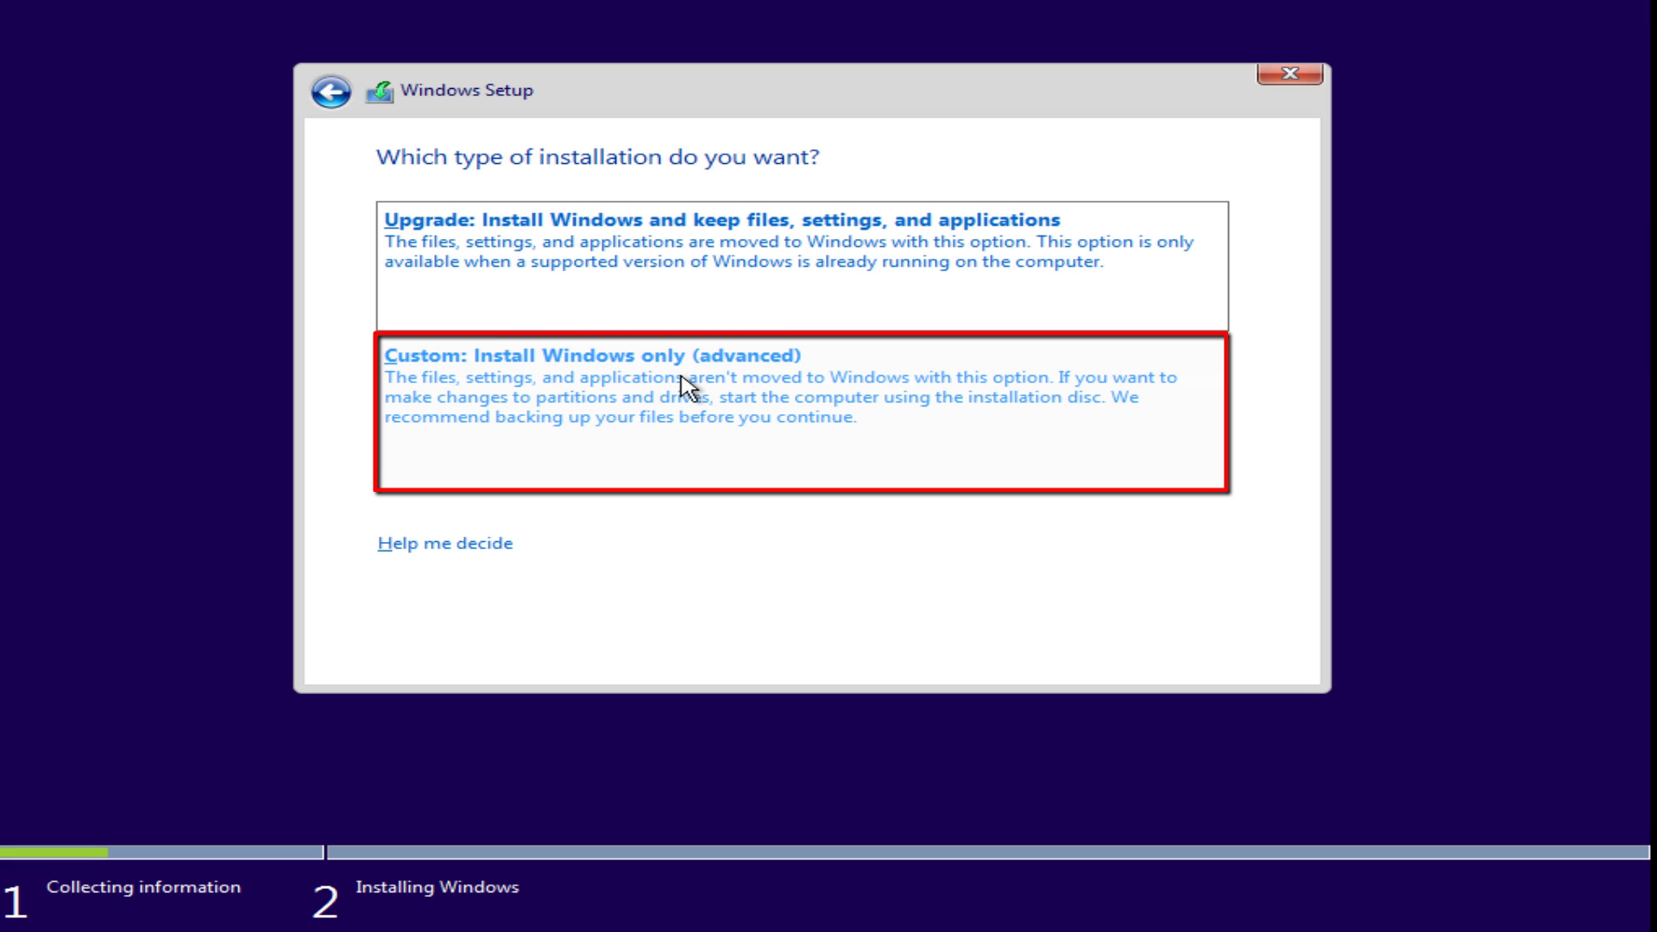
- Choose the 'Custom: Install Windows only (advanced)' installation type
left_click(636, 405)
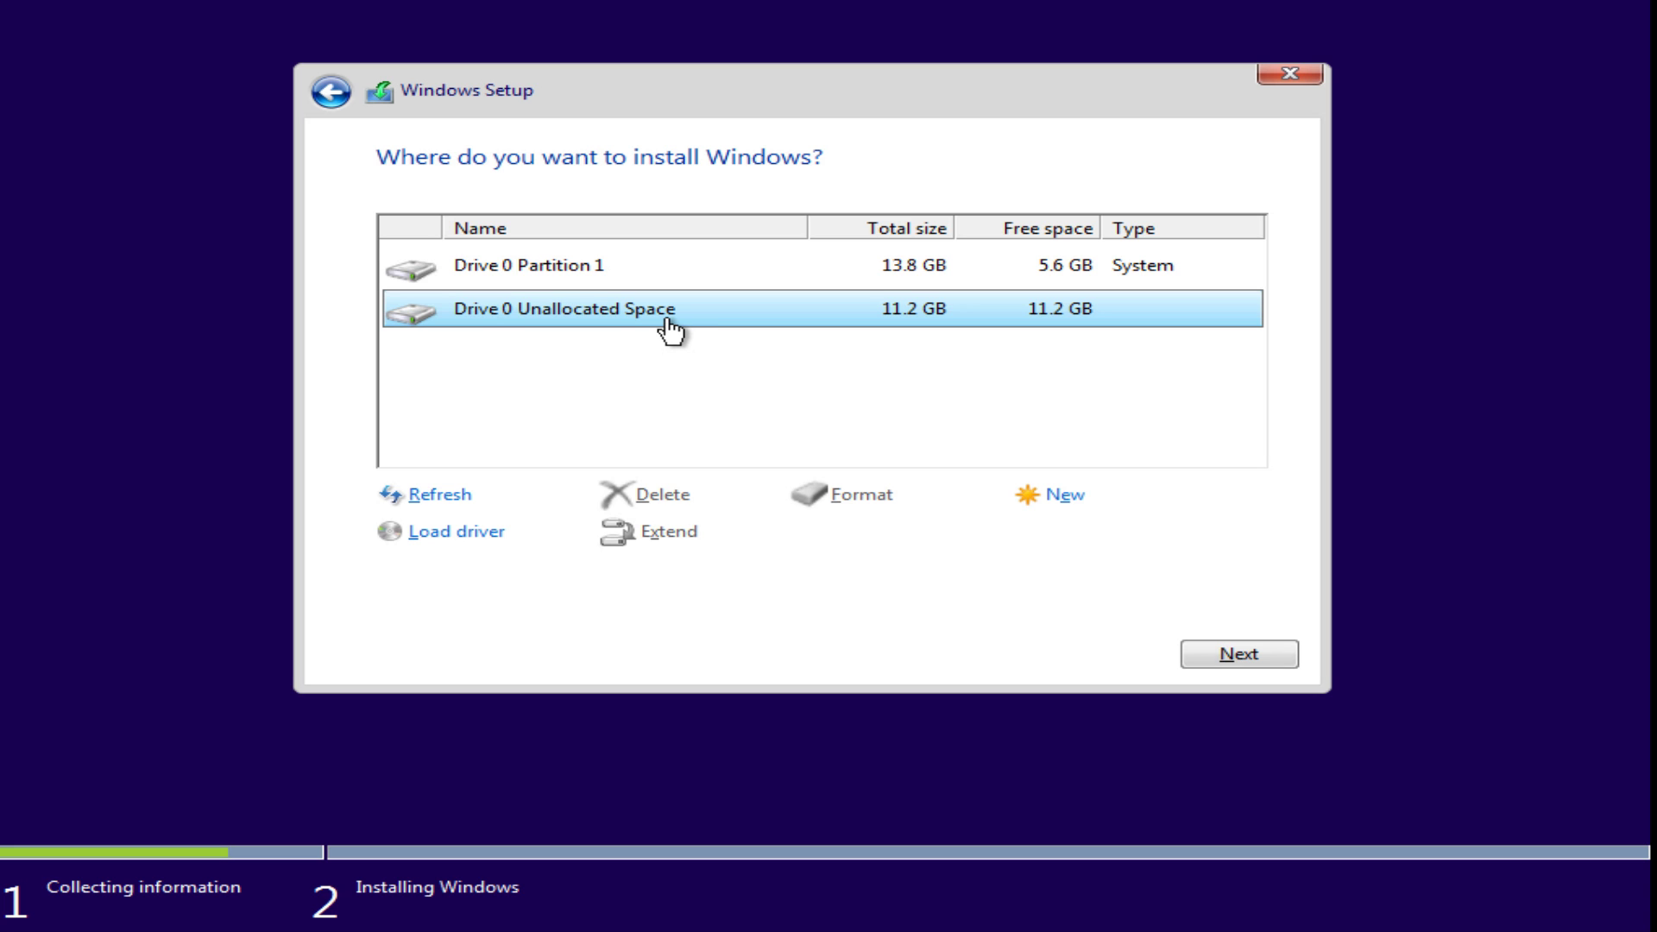
- Create an 11454 MB partition in the unallocated space and install Windows onto it
left_click(1062, 495)
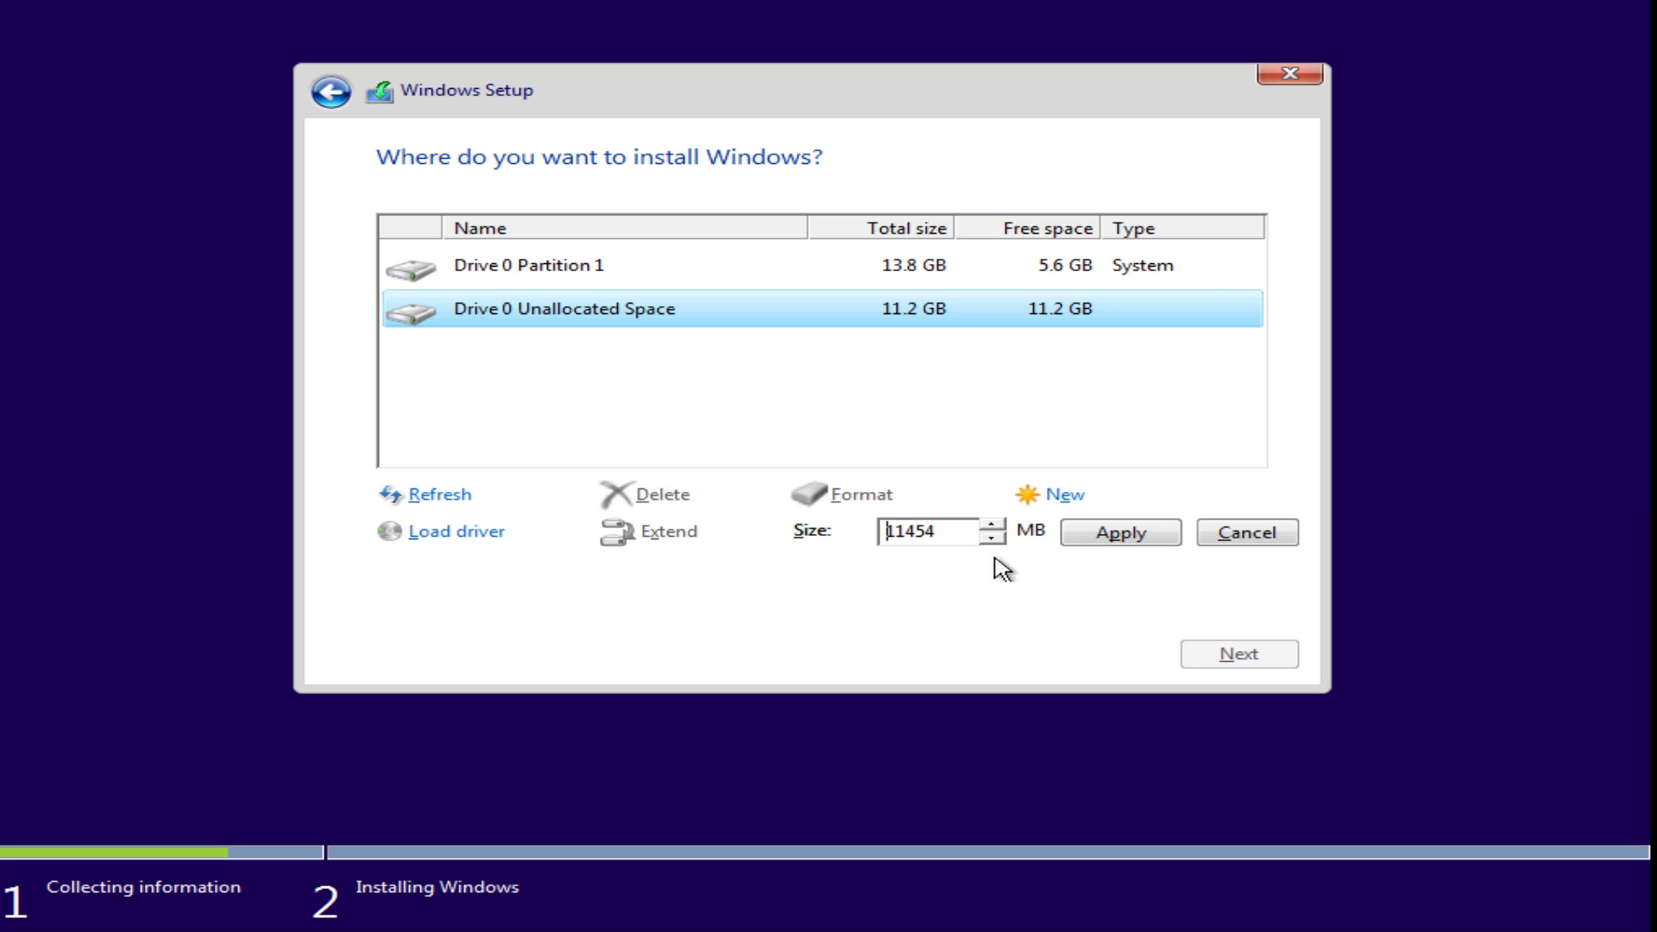
left_click(1121, 531)
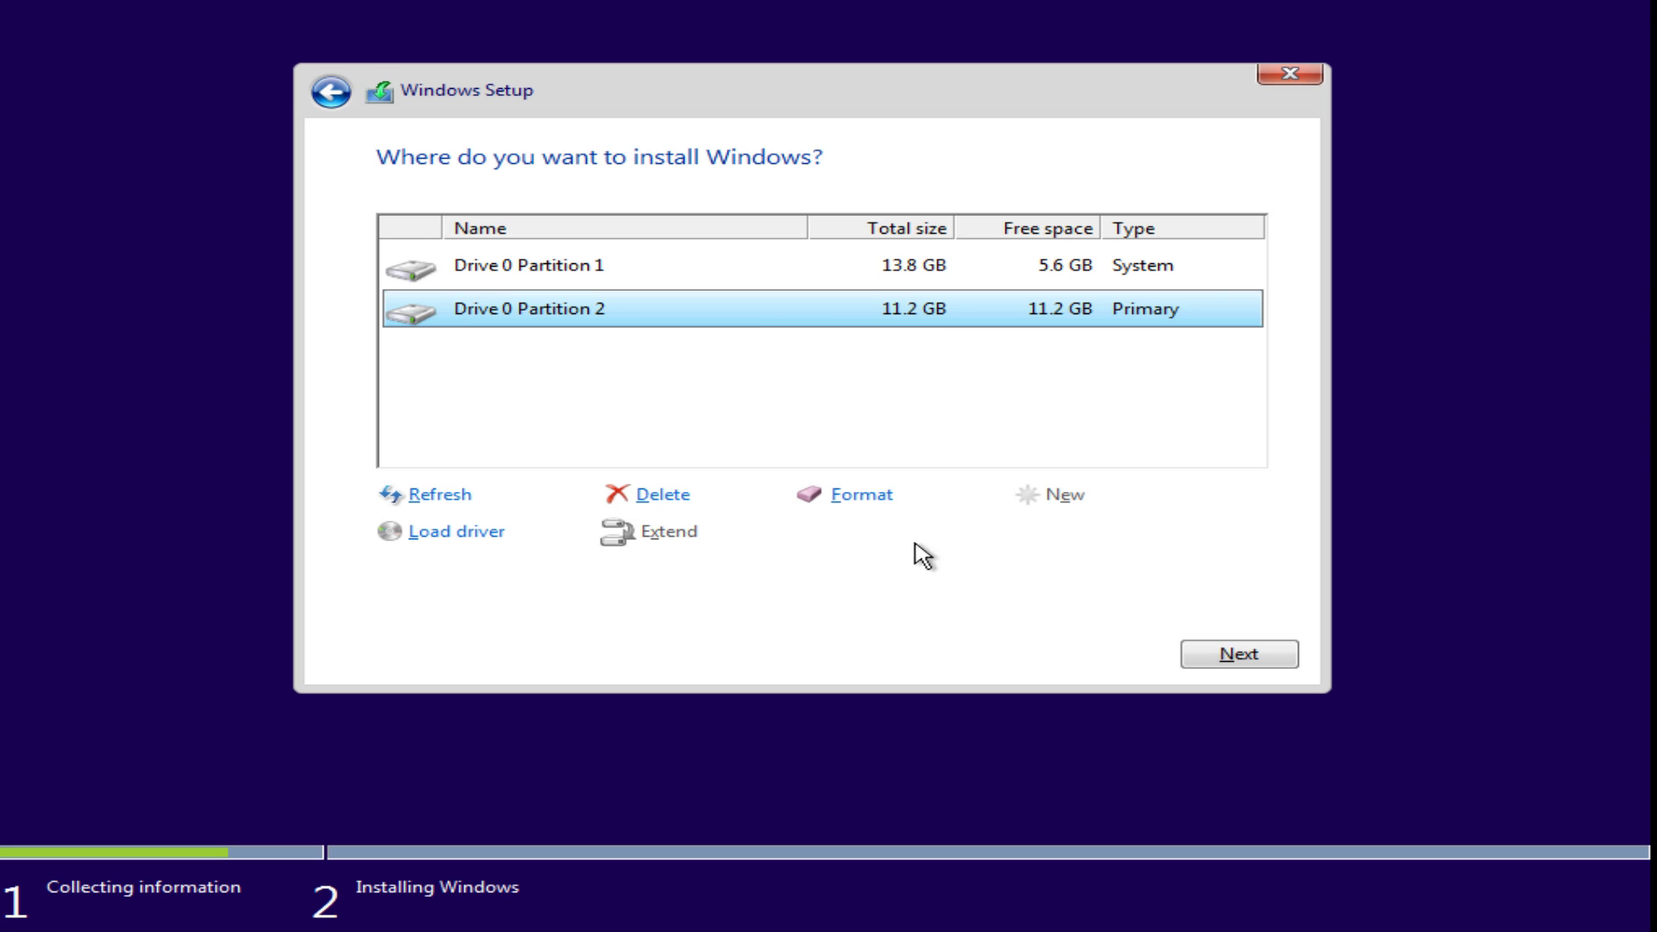
left_click(1238, 655)
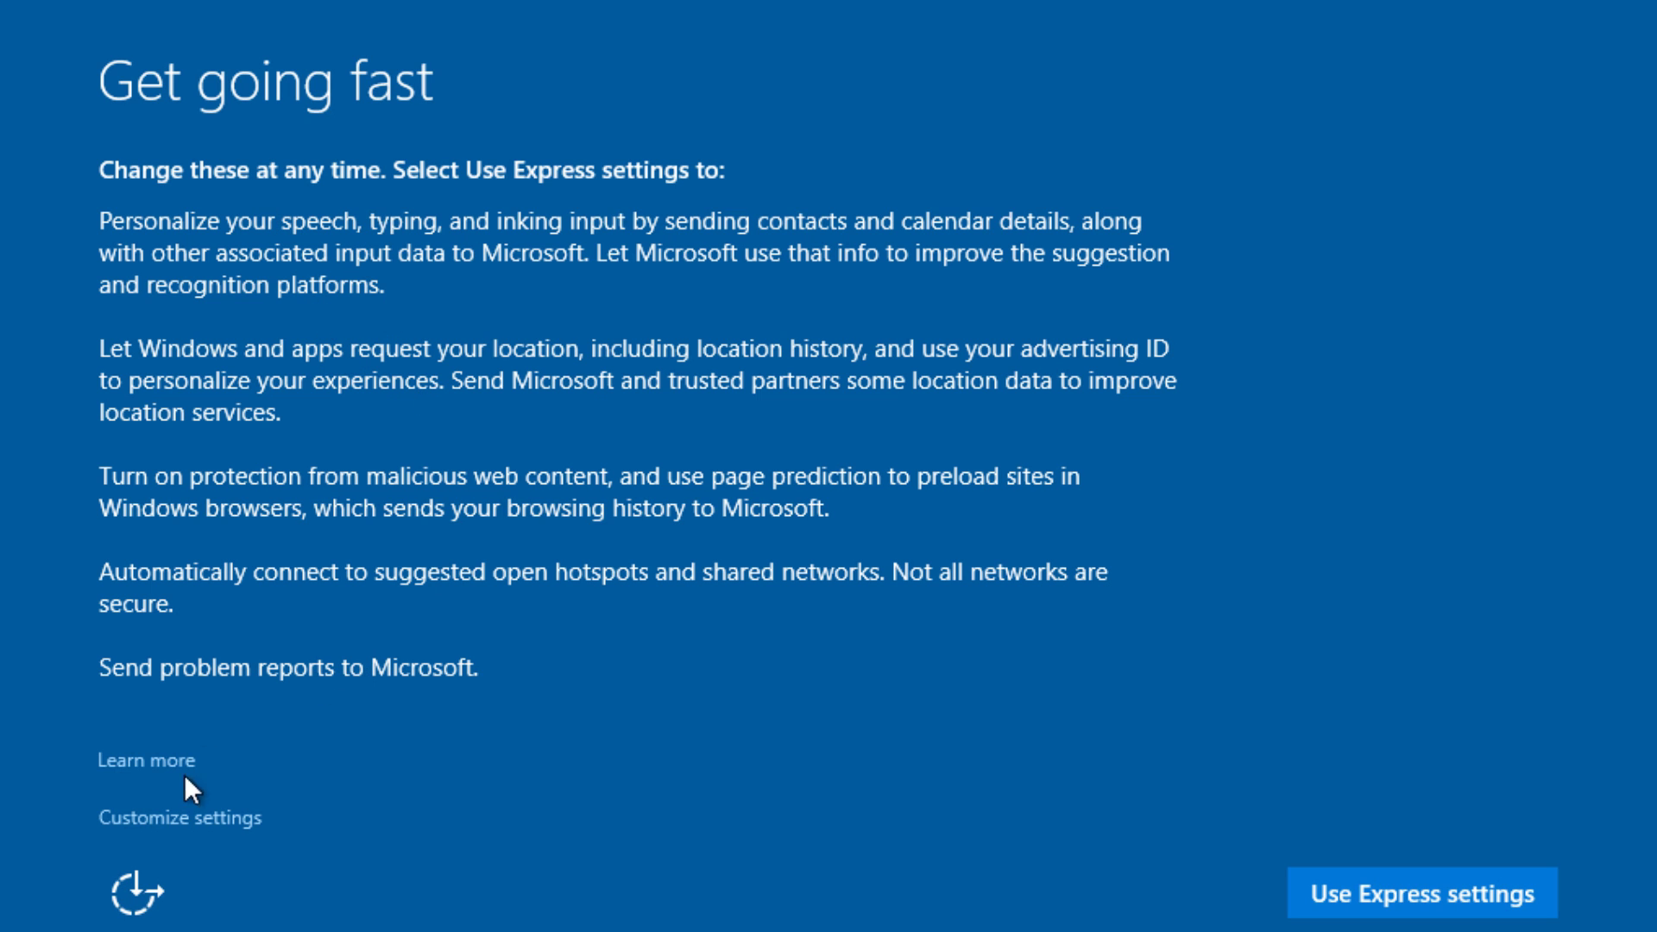
- Under Customize settings, turn off location, advertising ID, typing data and personalization
left_click(154, 818)
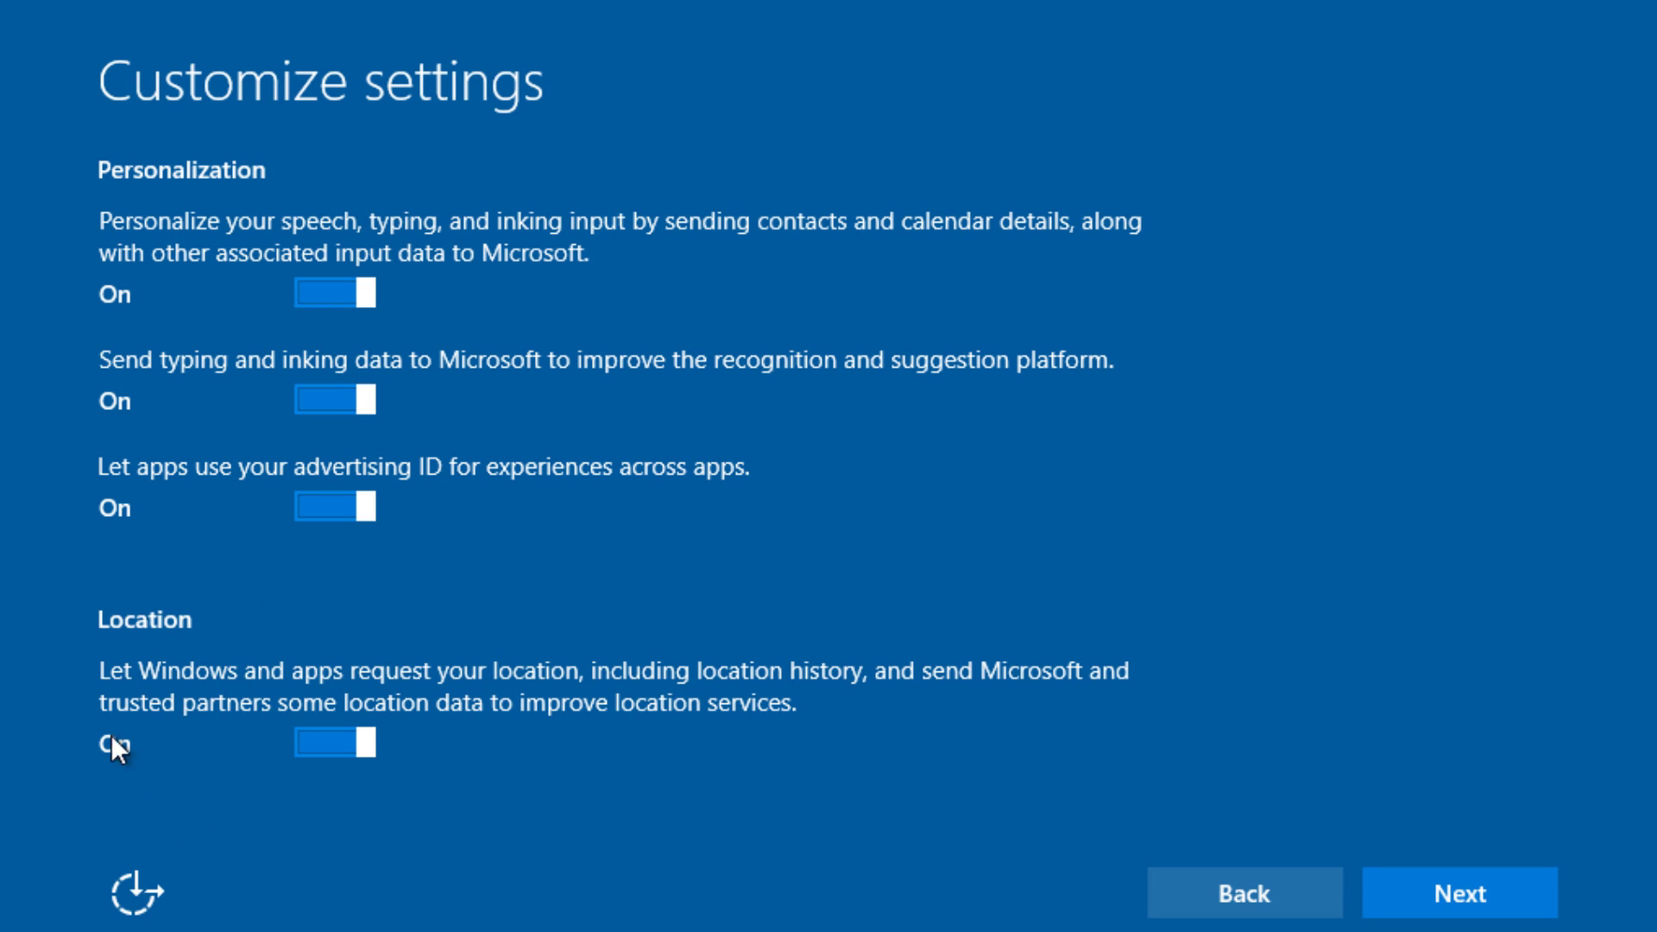
left_click(314, 743)
left_click(300, 519)
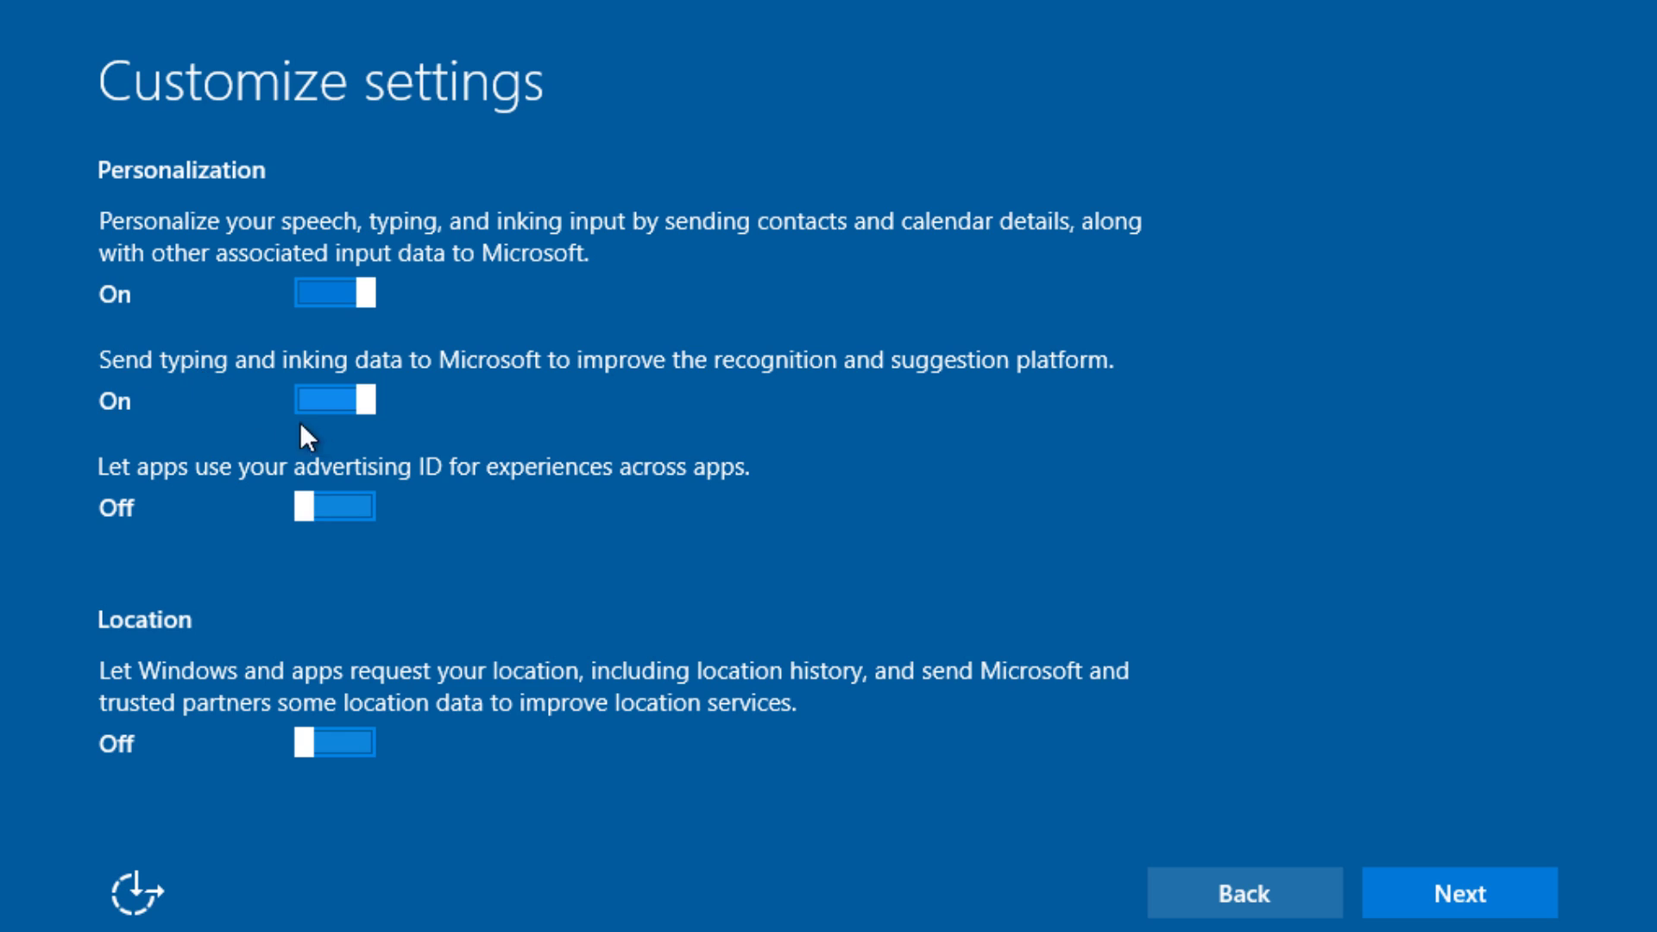
left_click(311, 405)
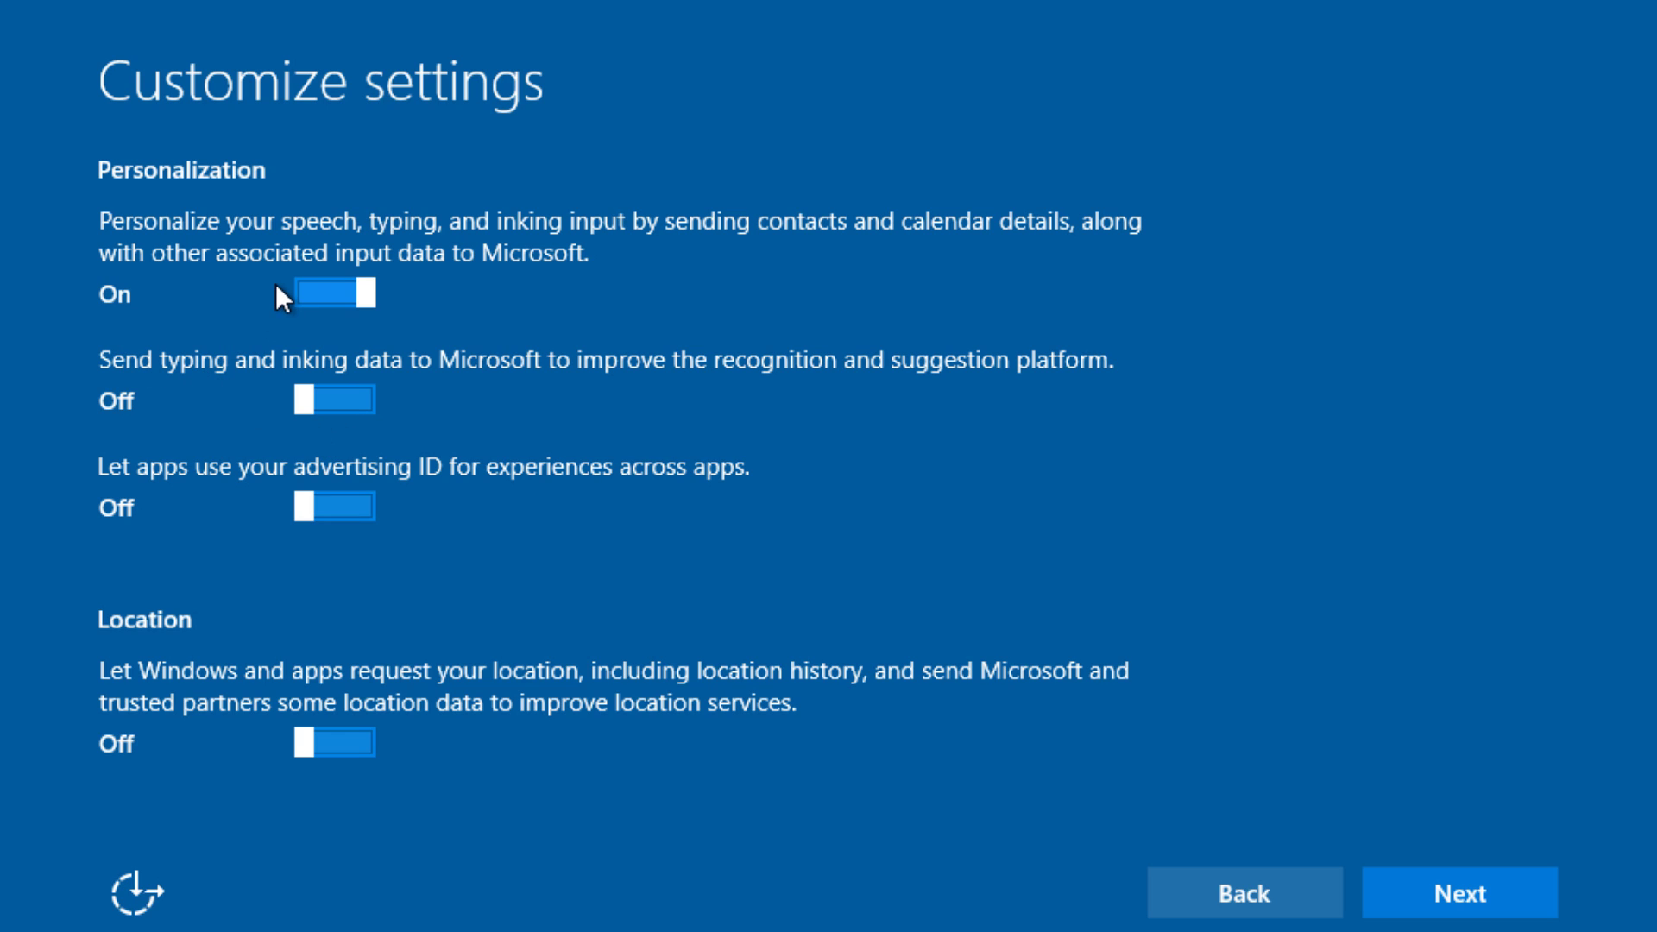
left_click(302, 292)
left_click(1460, 893)
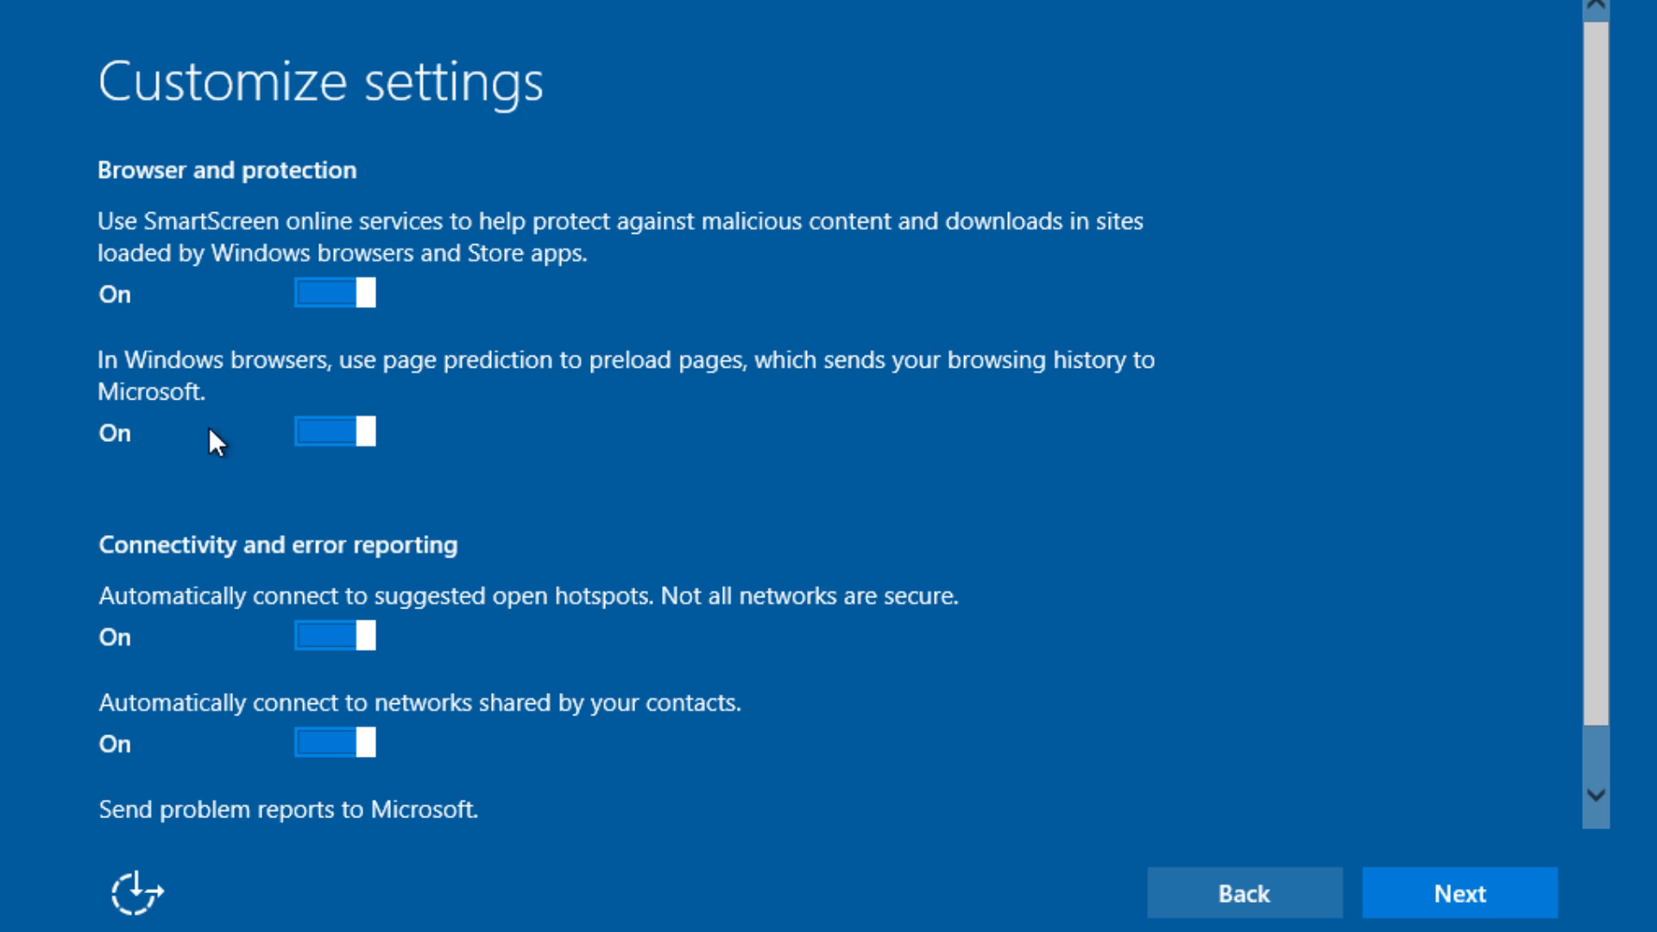
- Turn off page prediction and contact-shared networks, and confirm the privacy choices
left_click(343, 426)
scroll(329, 437, "down", 1)
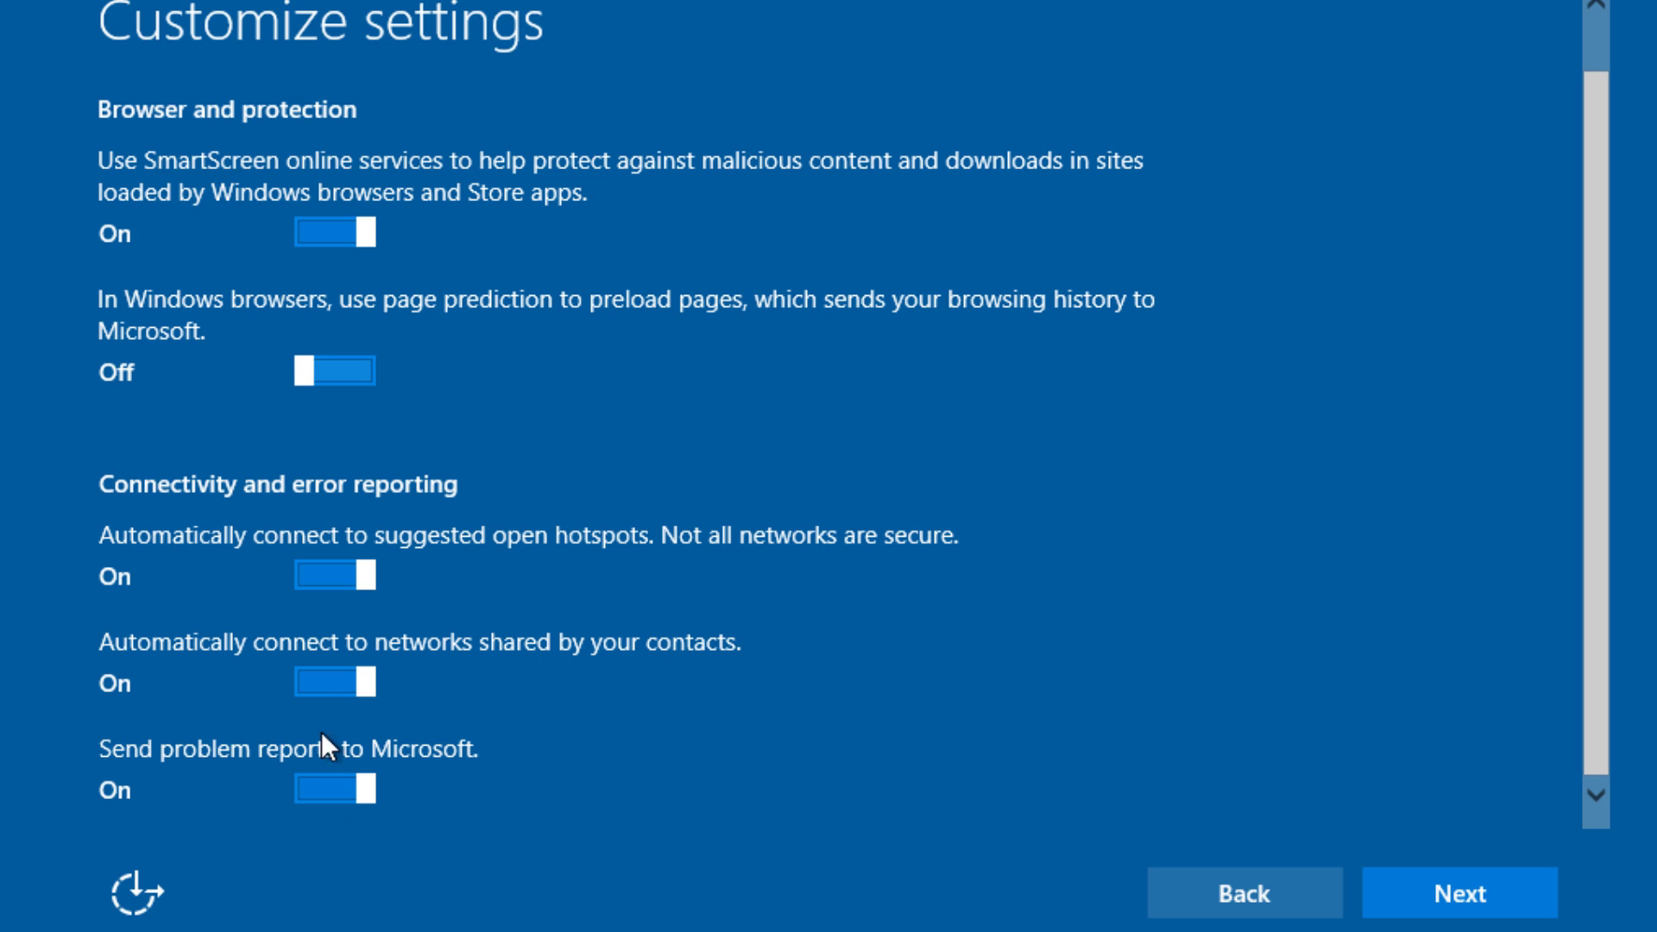
left_click(326, 681)
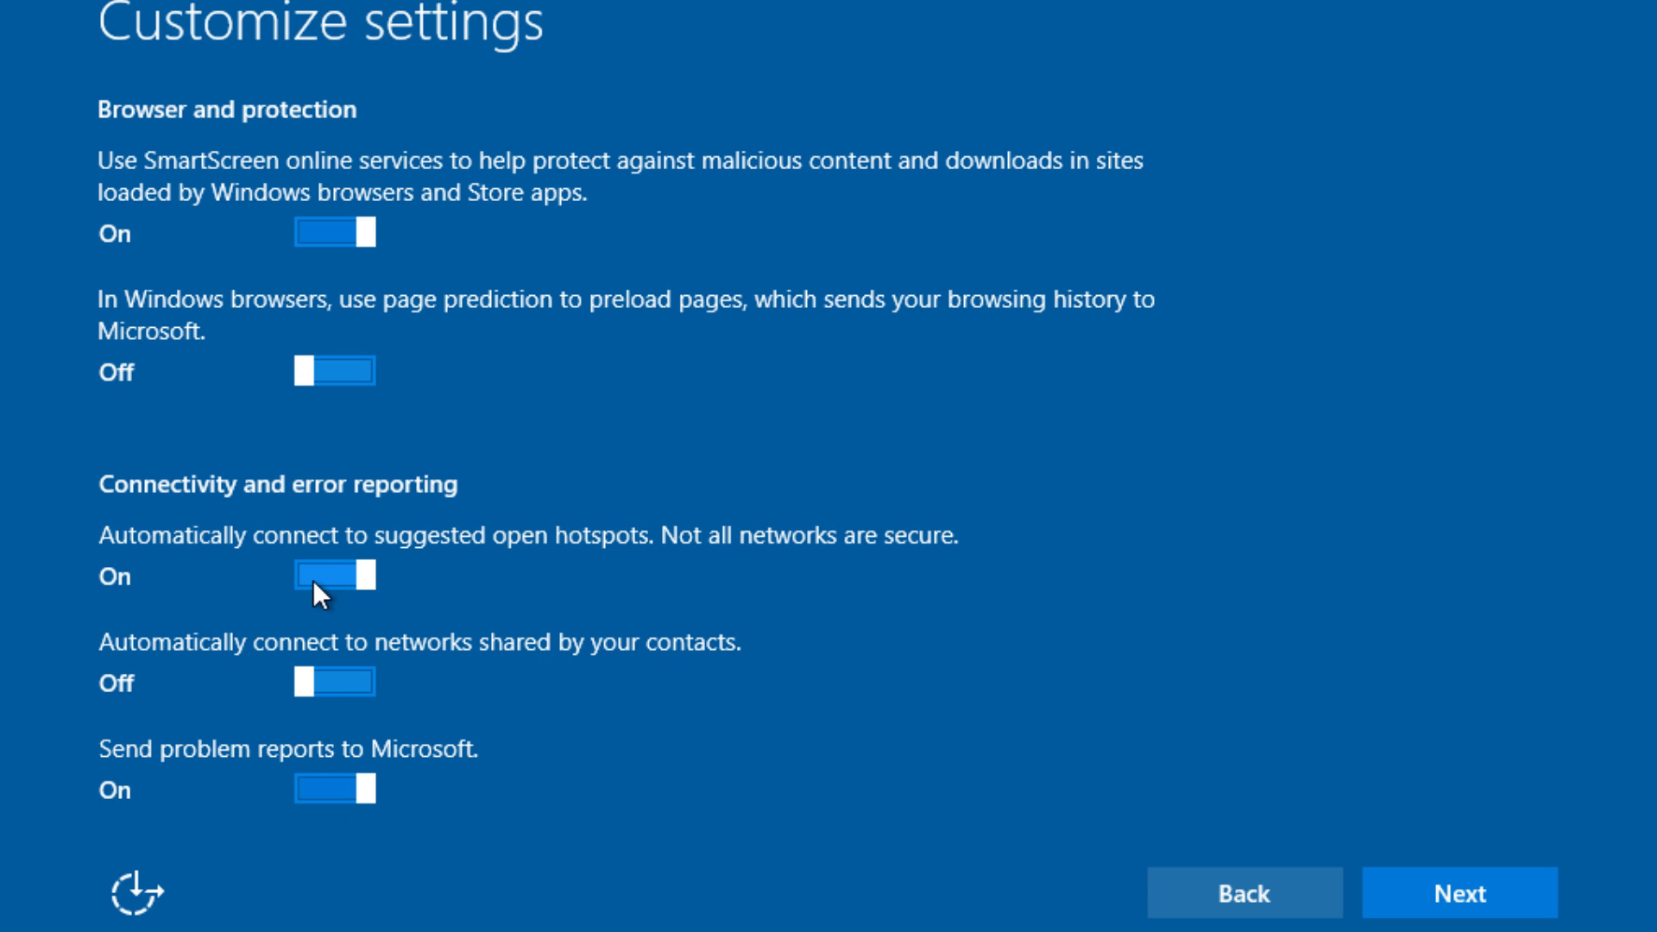
scroll(251, 491, "up", 1)
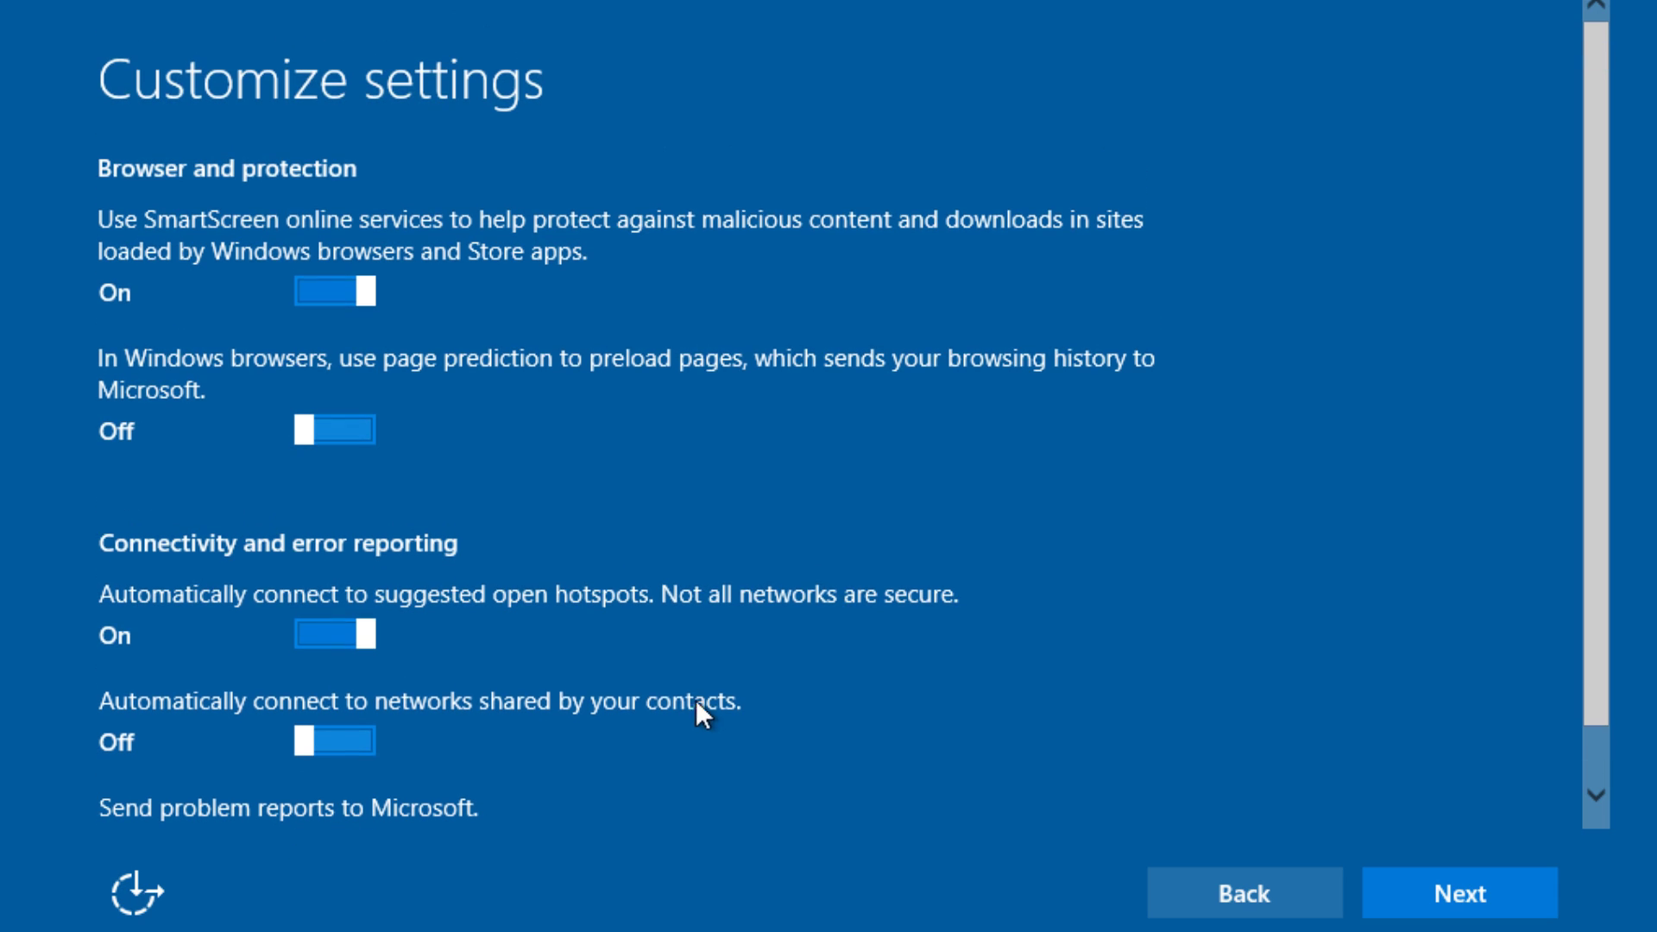
scroll(247, 554, "down", 1)
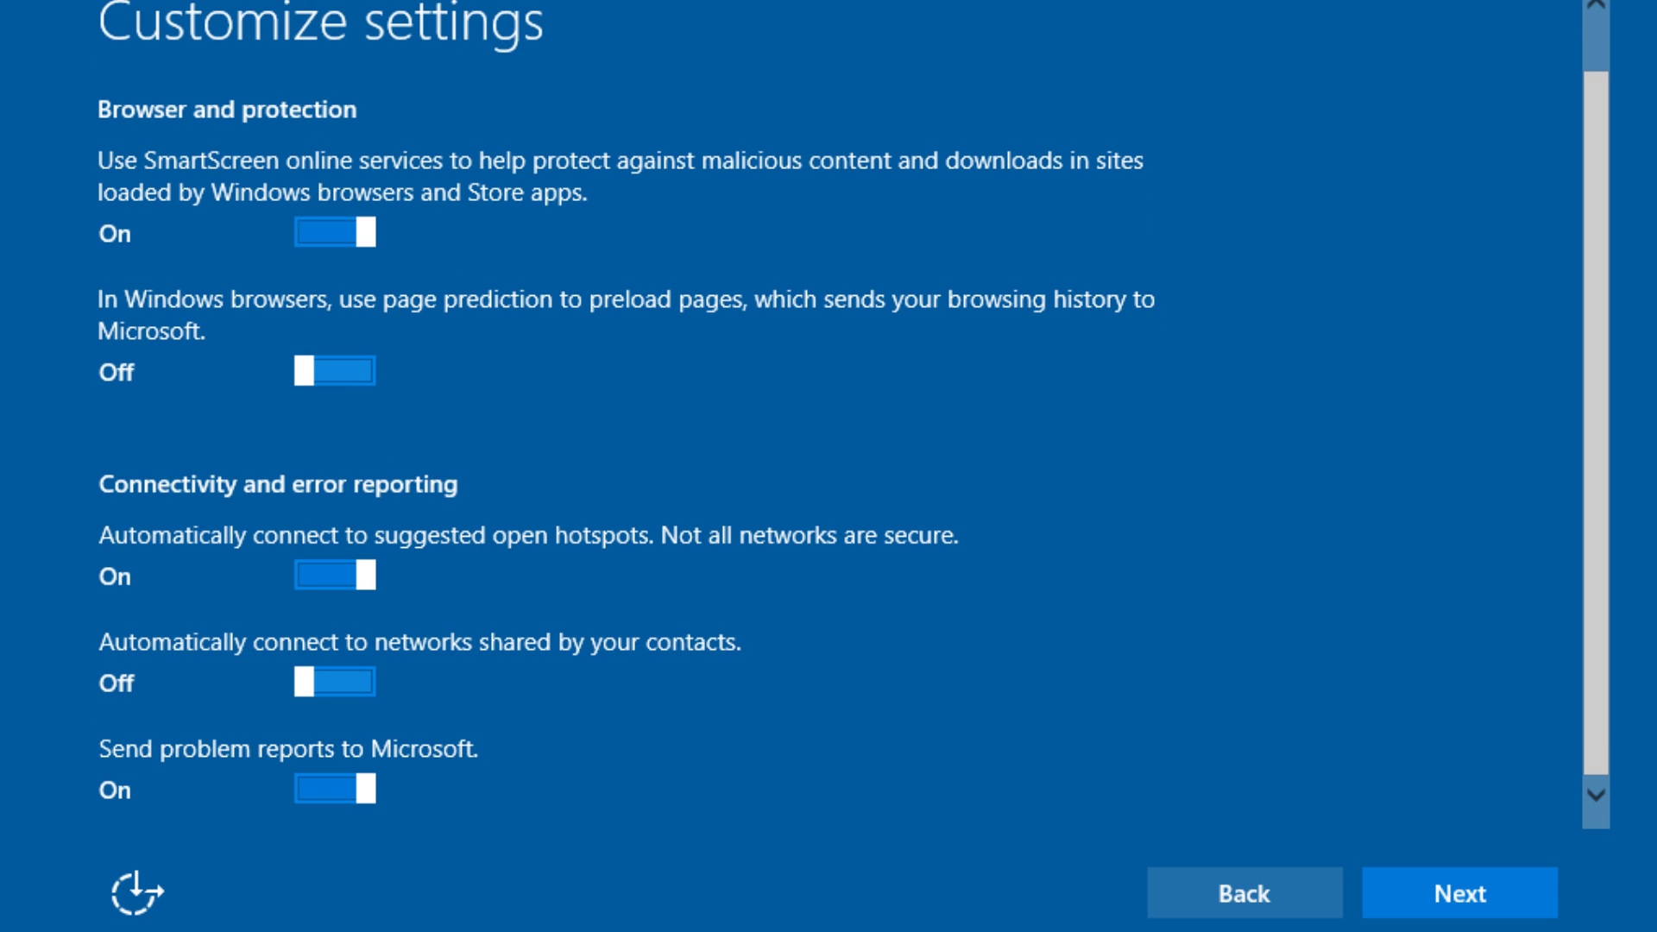
left_click(1491, 893)
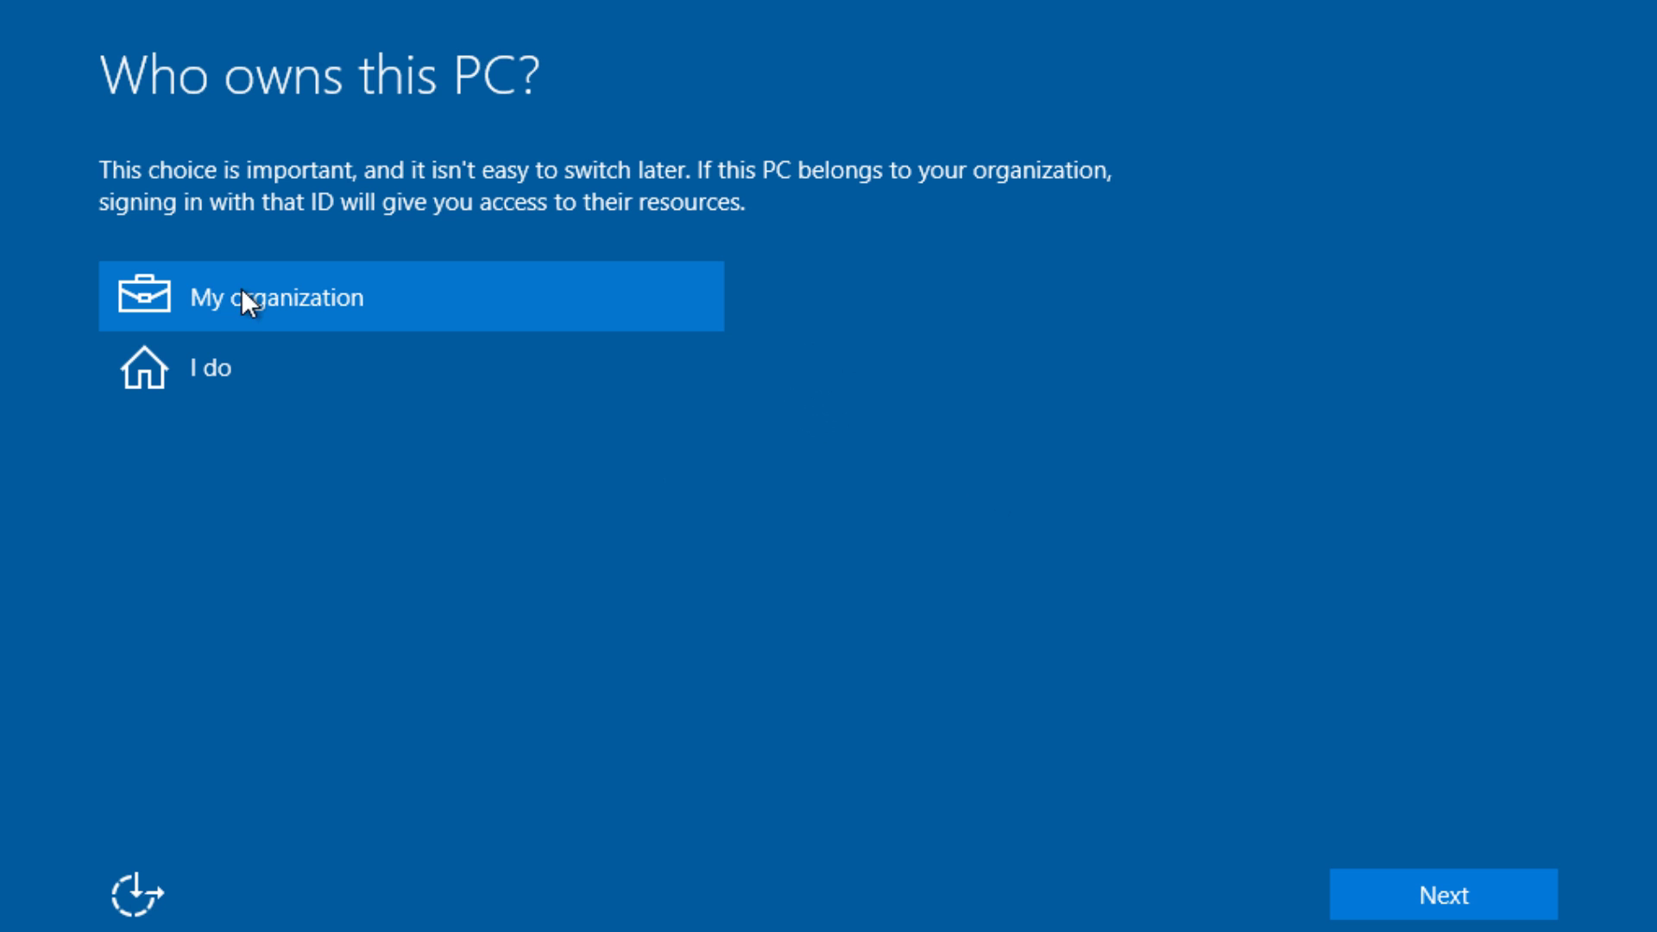
- Choose 'I do' as the PC's owner and continue
left_click(159, 372)
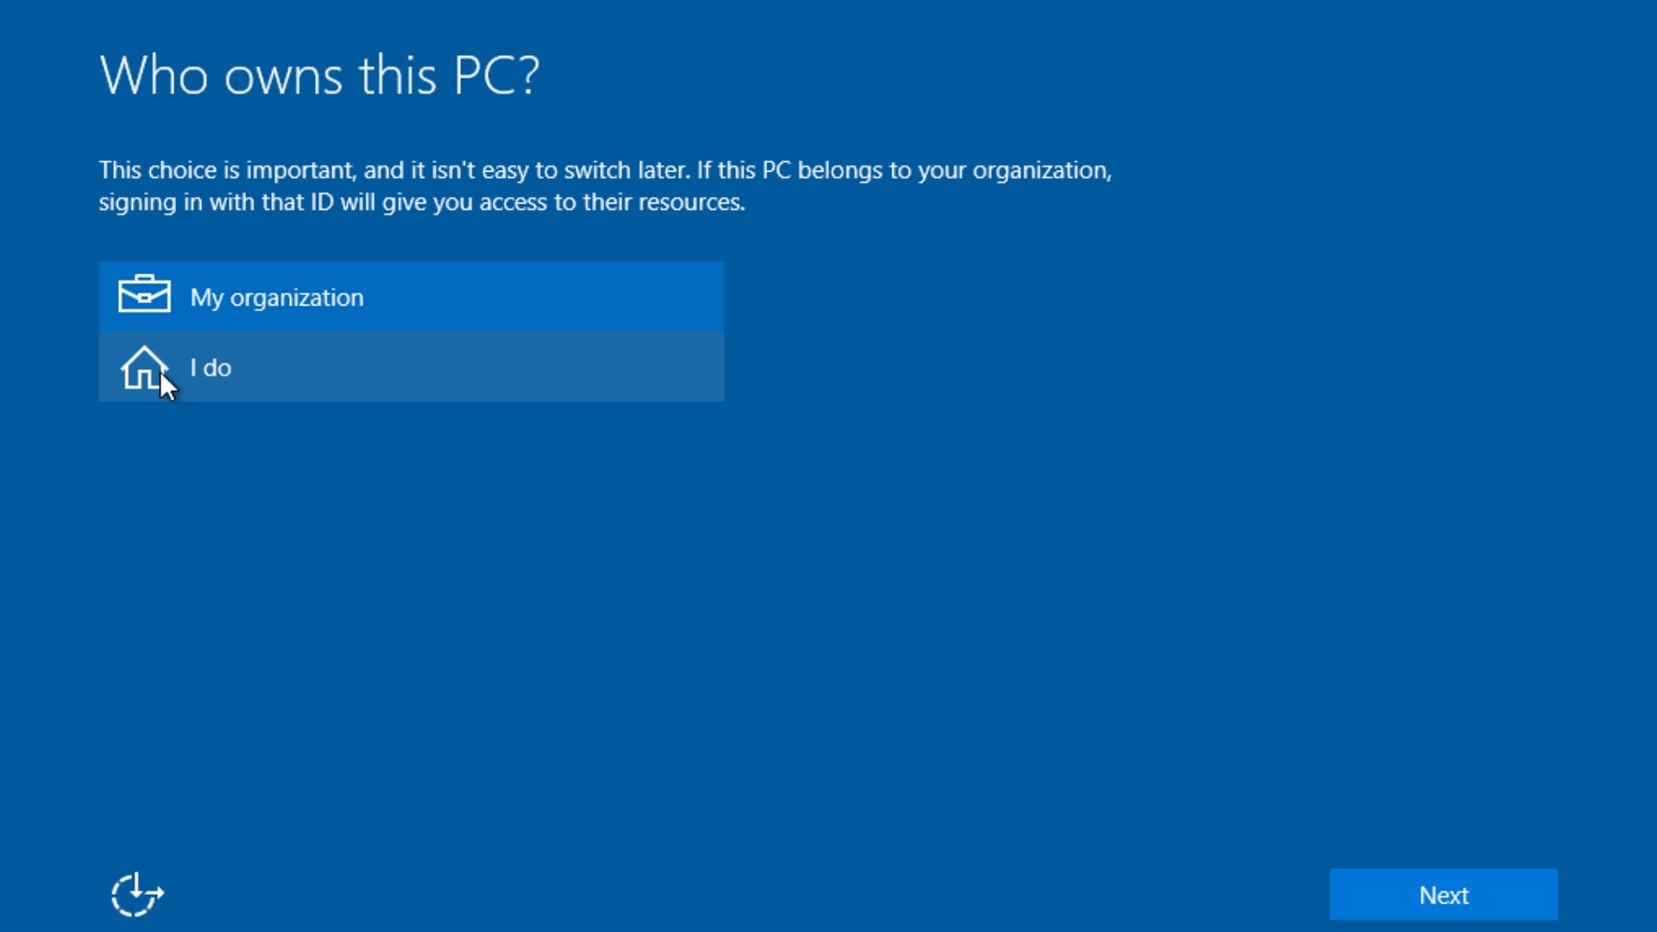
left_click(1395, 917)
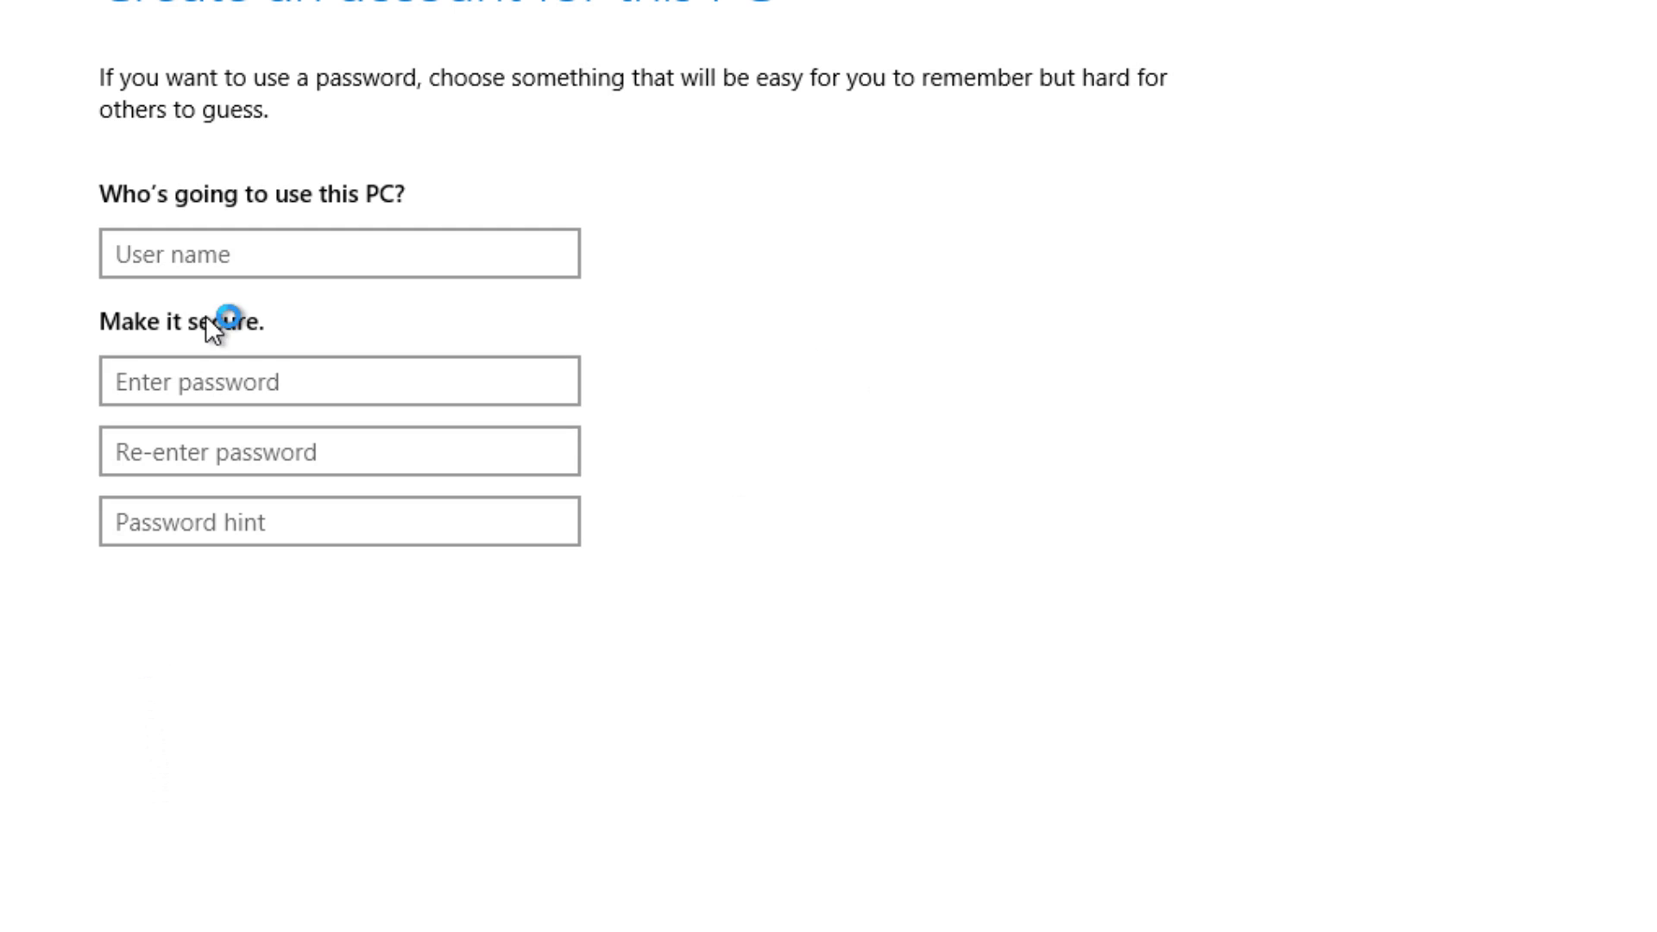
- Enter the local account's user name, password twice and hint 123, then submit
left_click(202, 254)
left_click(203, 254)
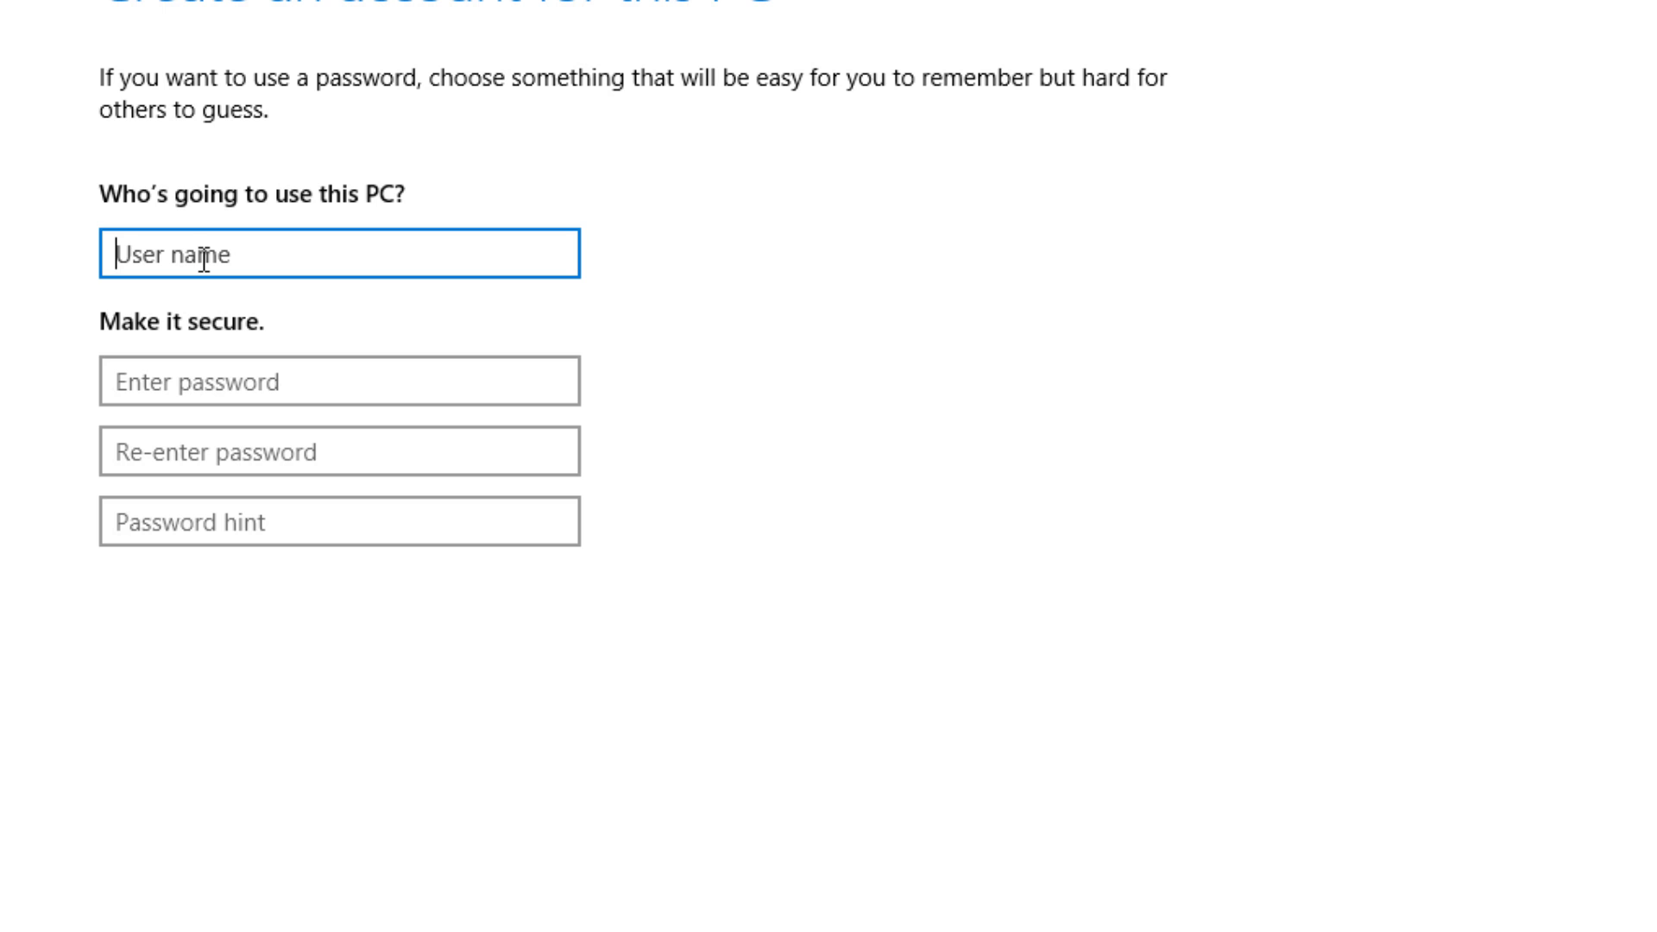
type("rrrrr")
left_click(187, 380)
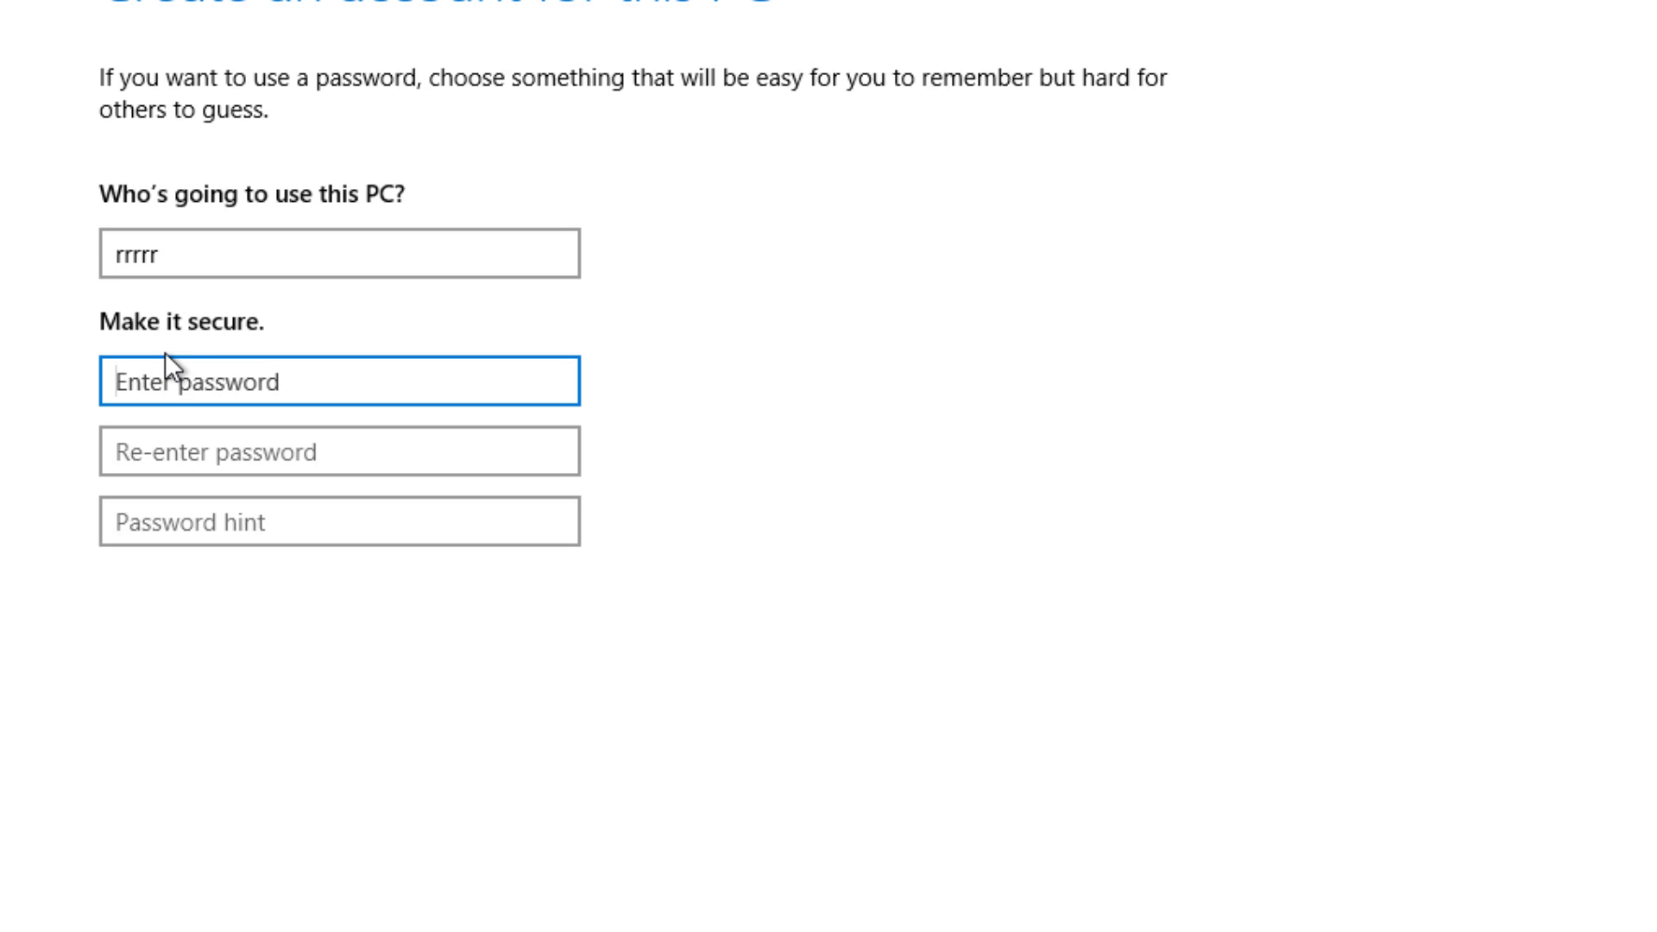
type("rr")
left_click(309, 452)
type("rrrr")
left_click(310, 520)
type("123")
key("Return")
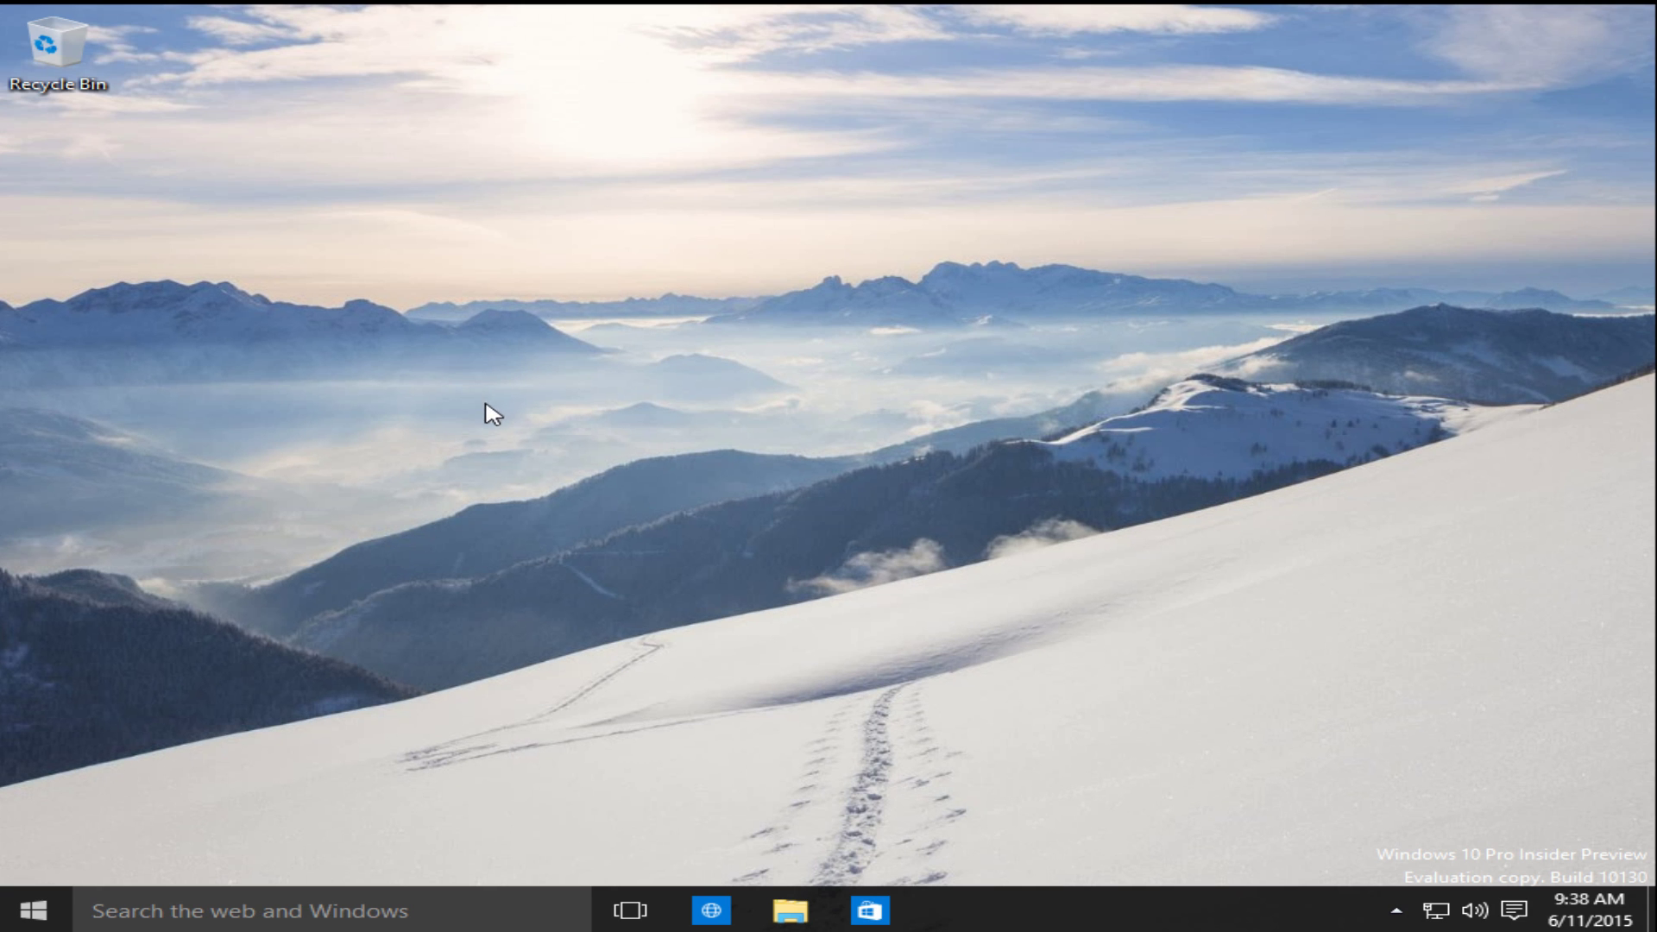
- Launch Project Spartan from the taskbar, maximize it, then close it
left_click(33, 910)
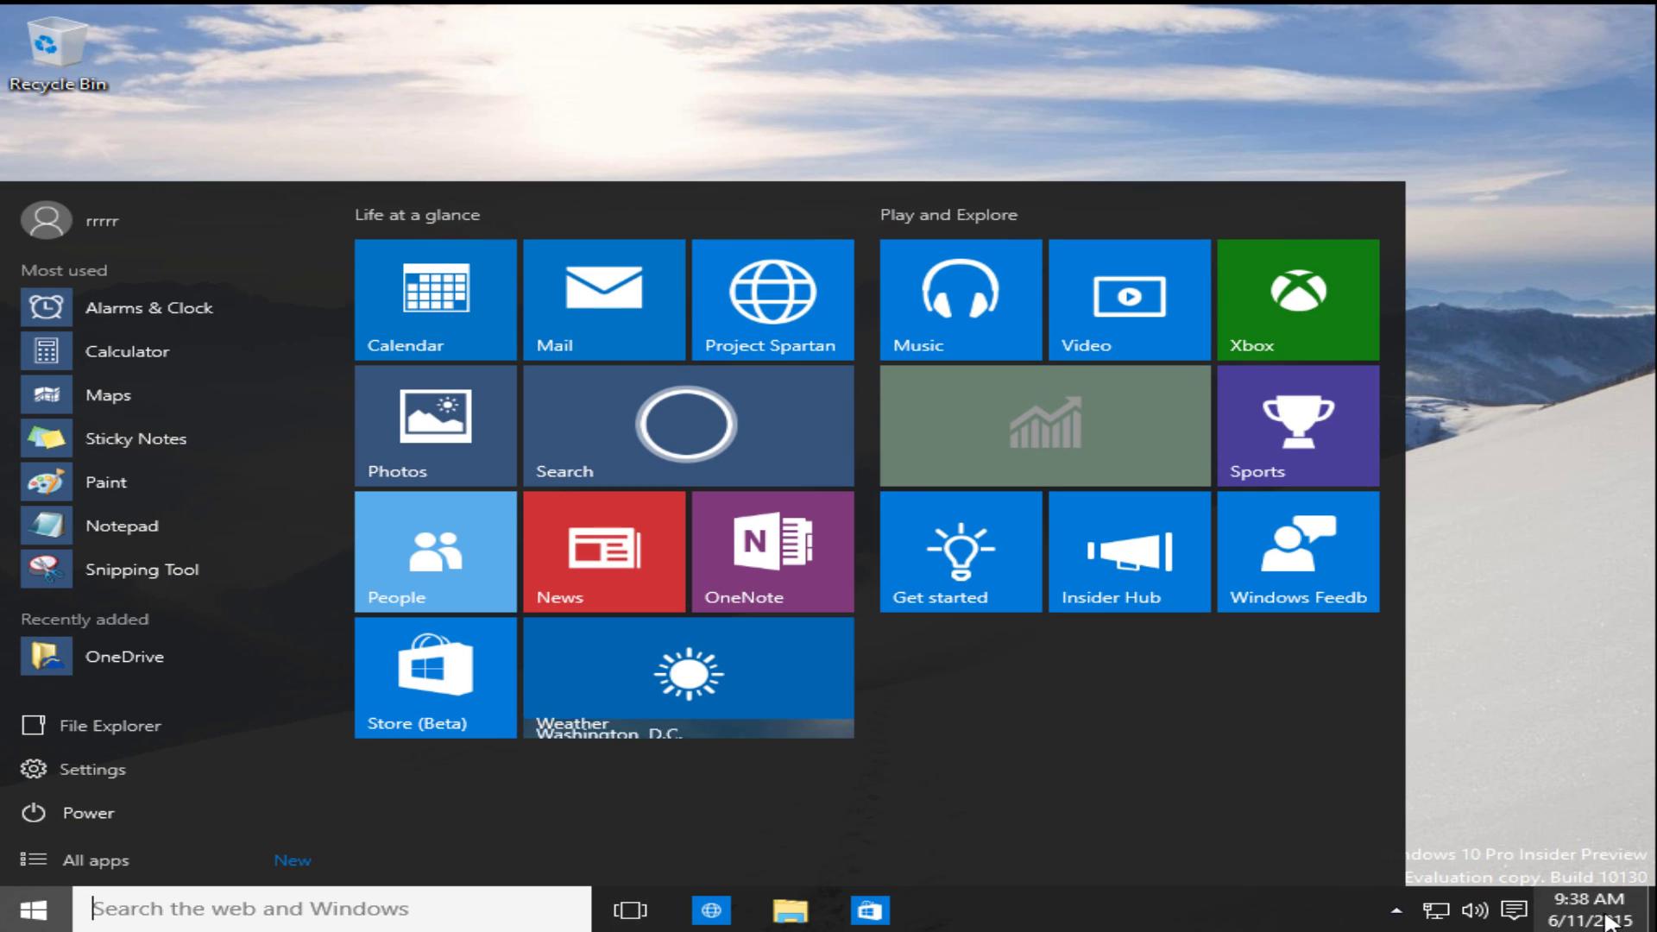
left_click(1532, 806)
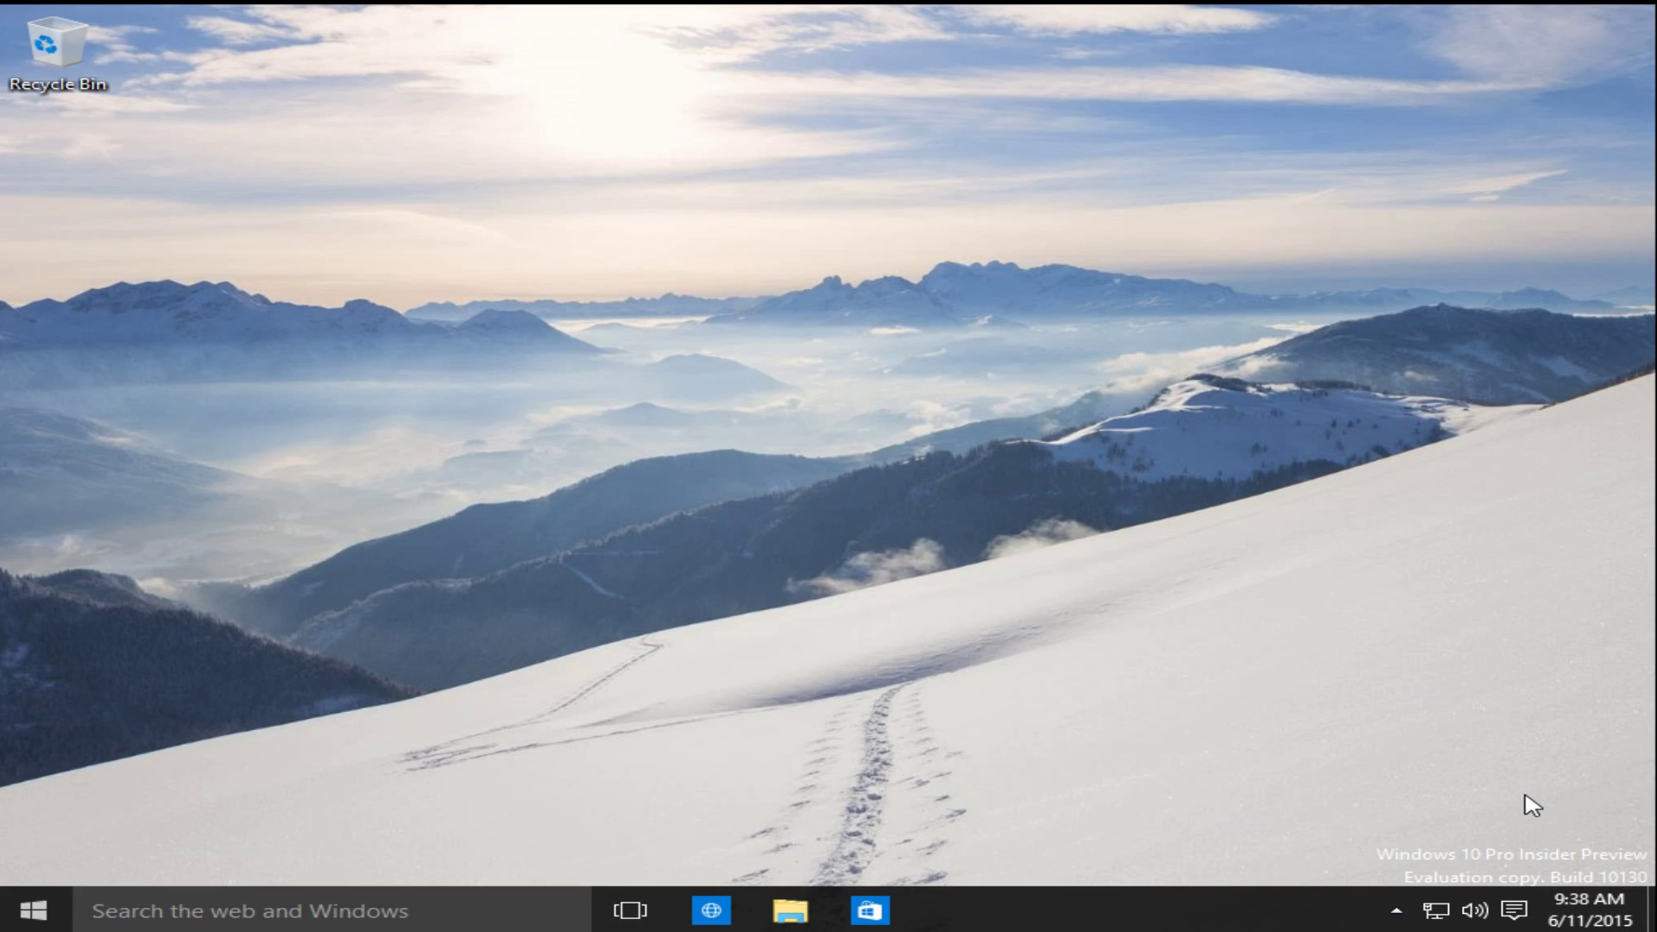
left_click(1399, 910)
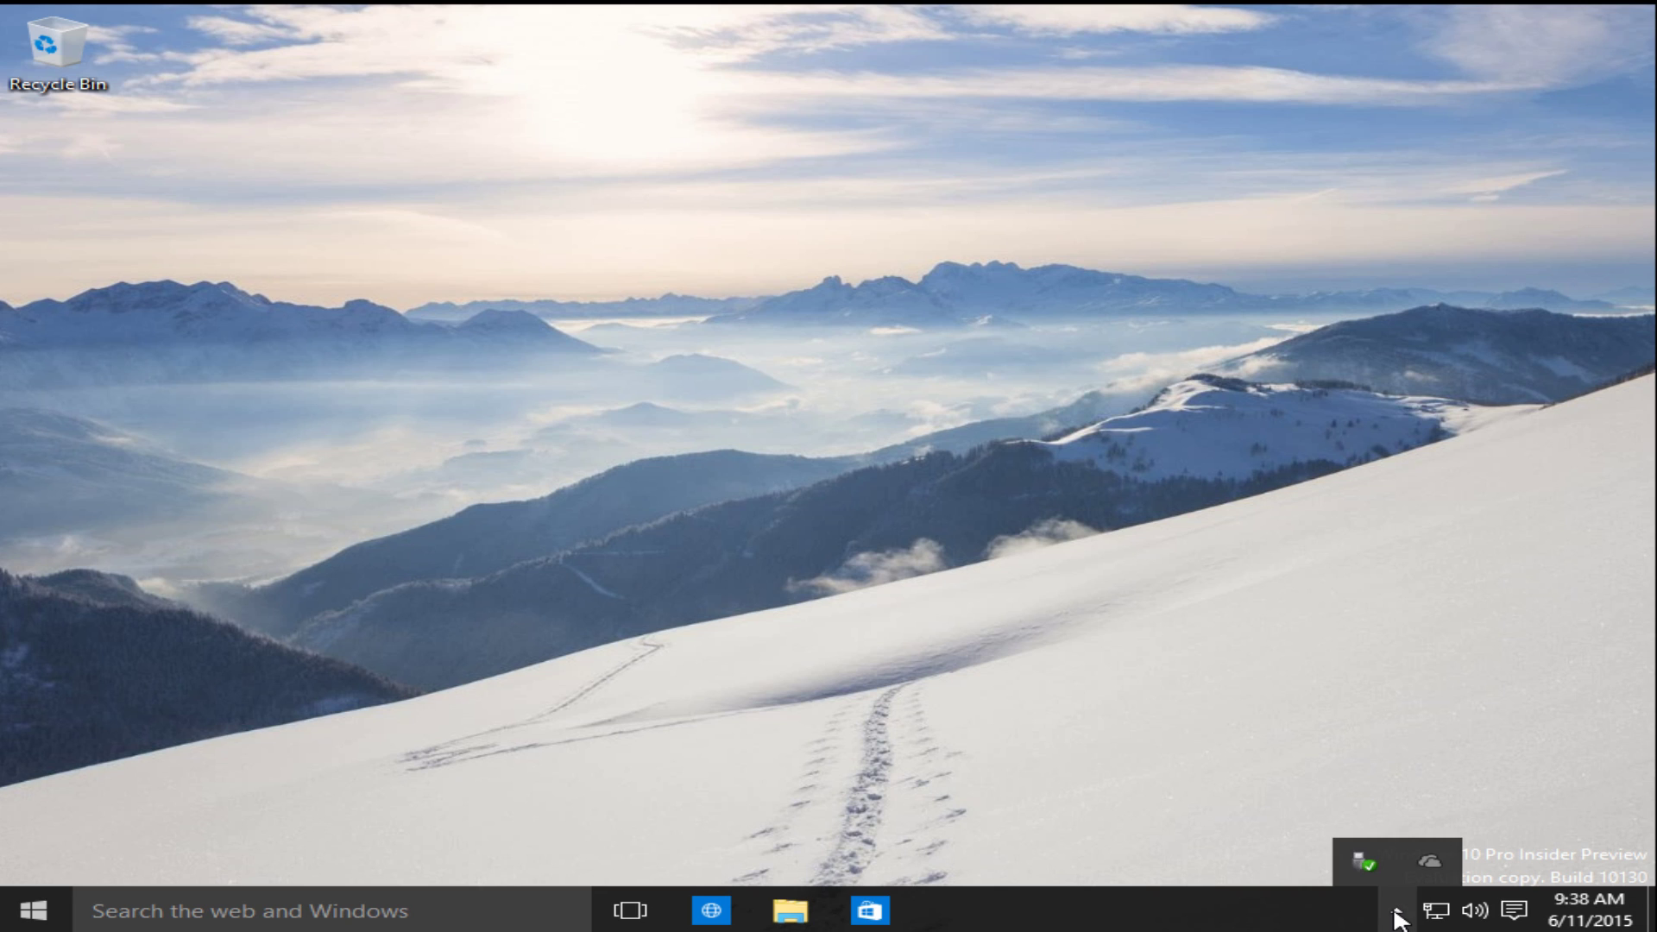
left_click(711, 909)
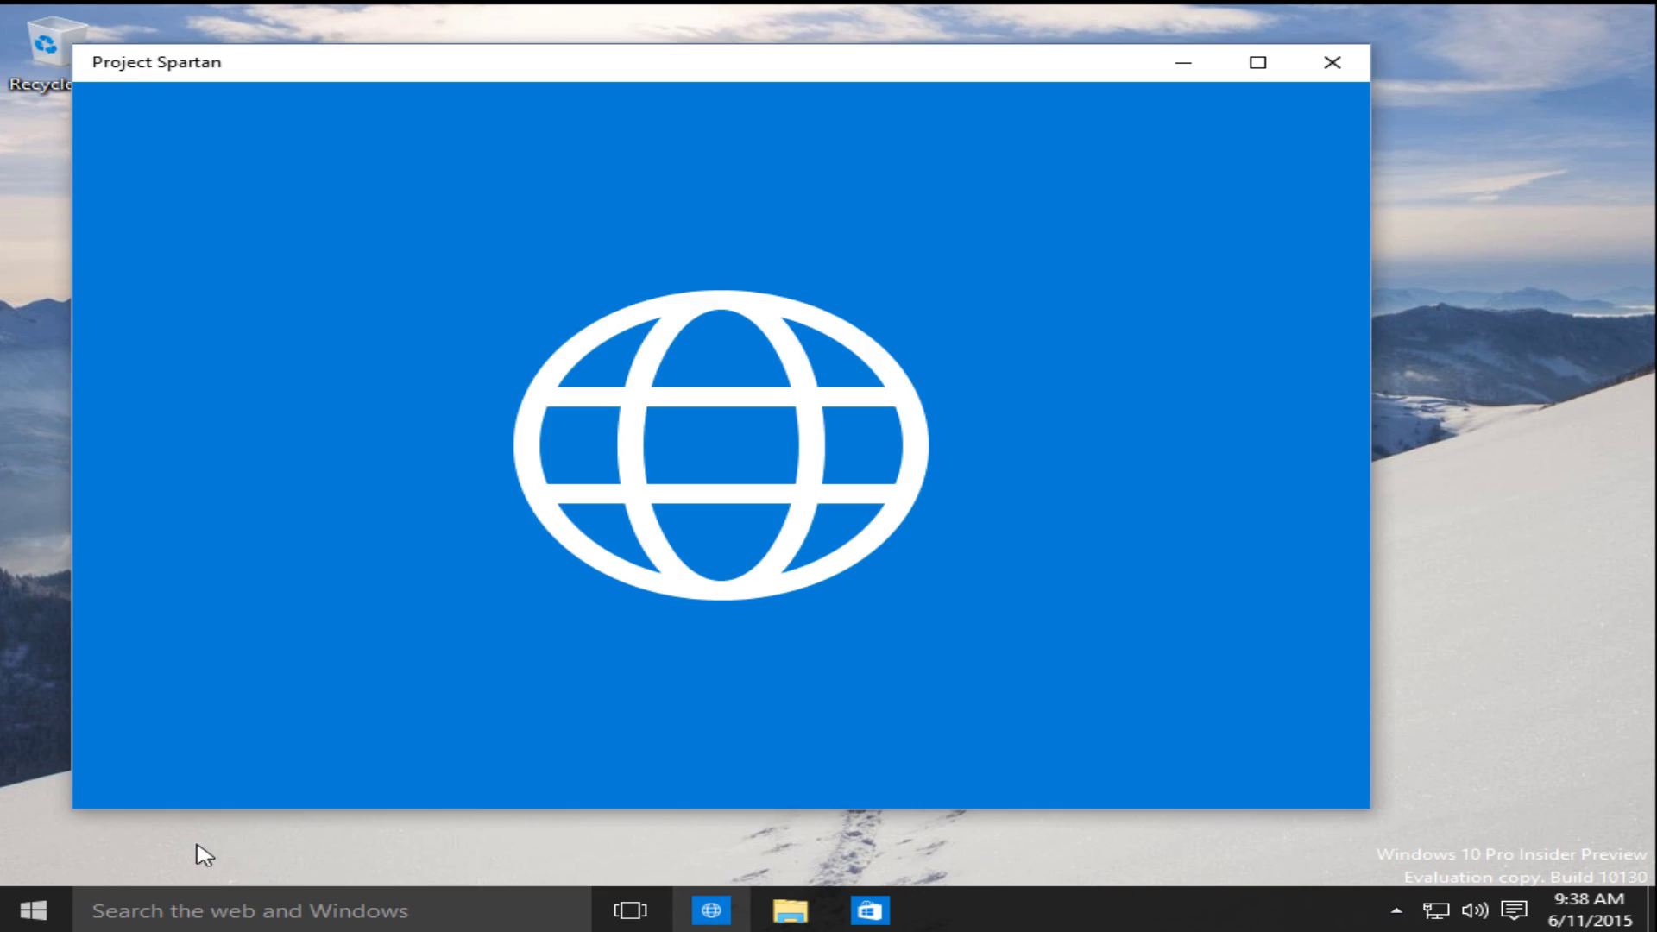
left_click_drag(570, 76, 600, 56)
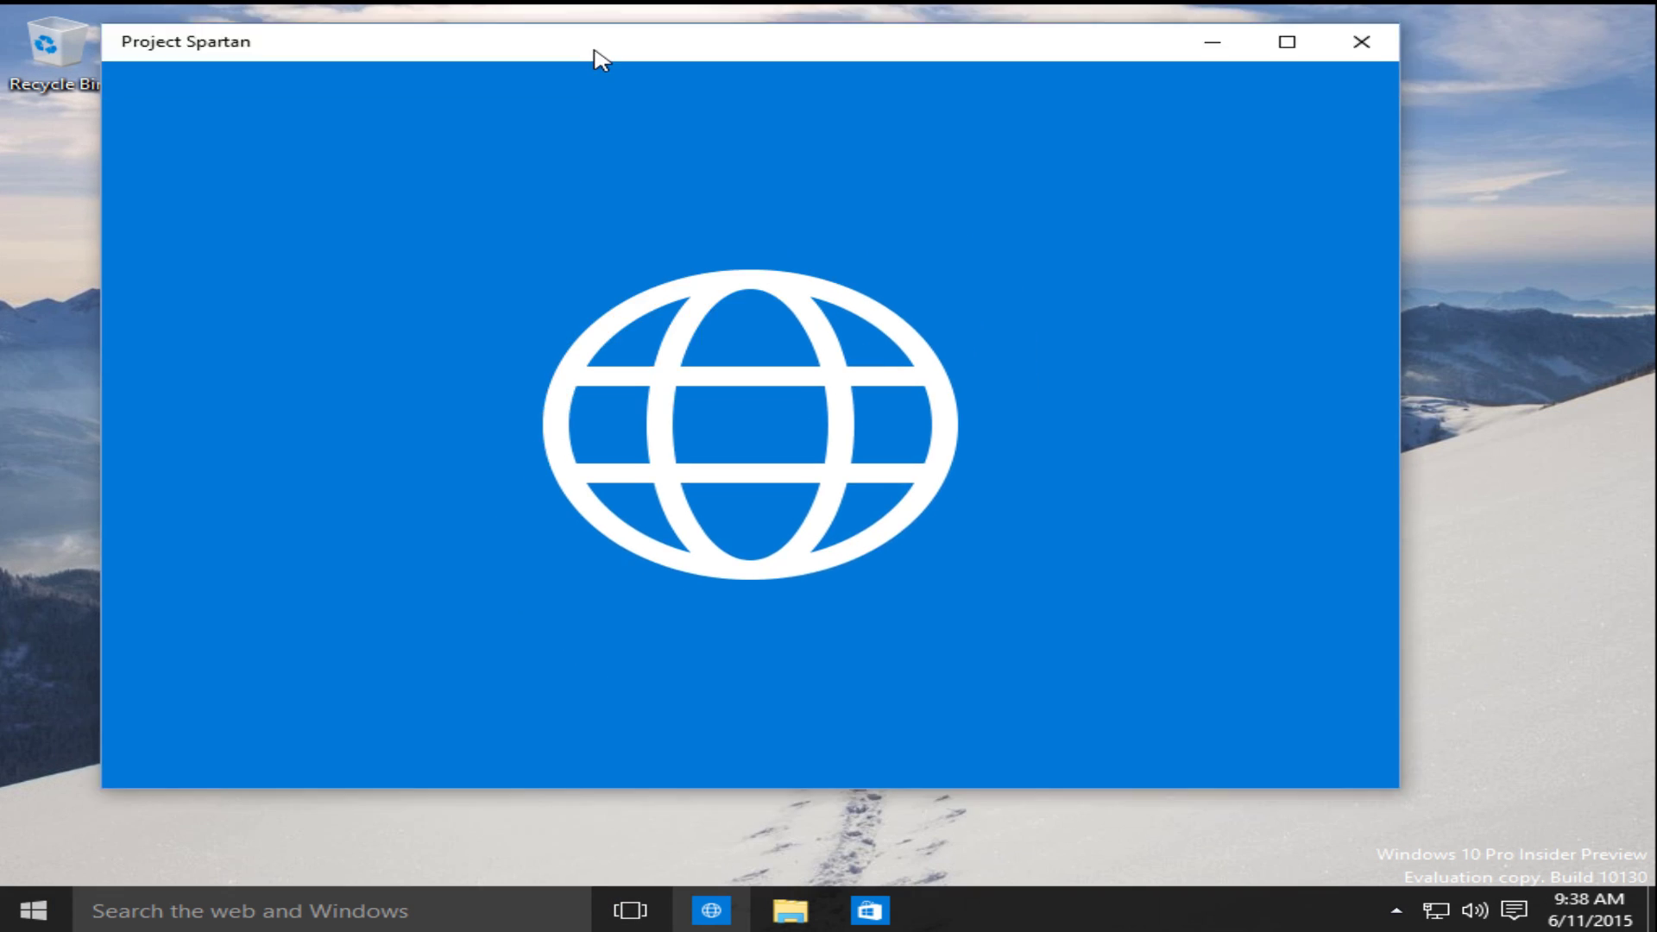
double_click(600, 57)
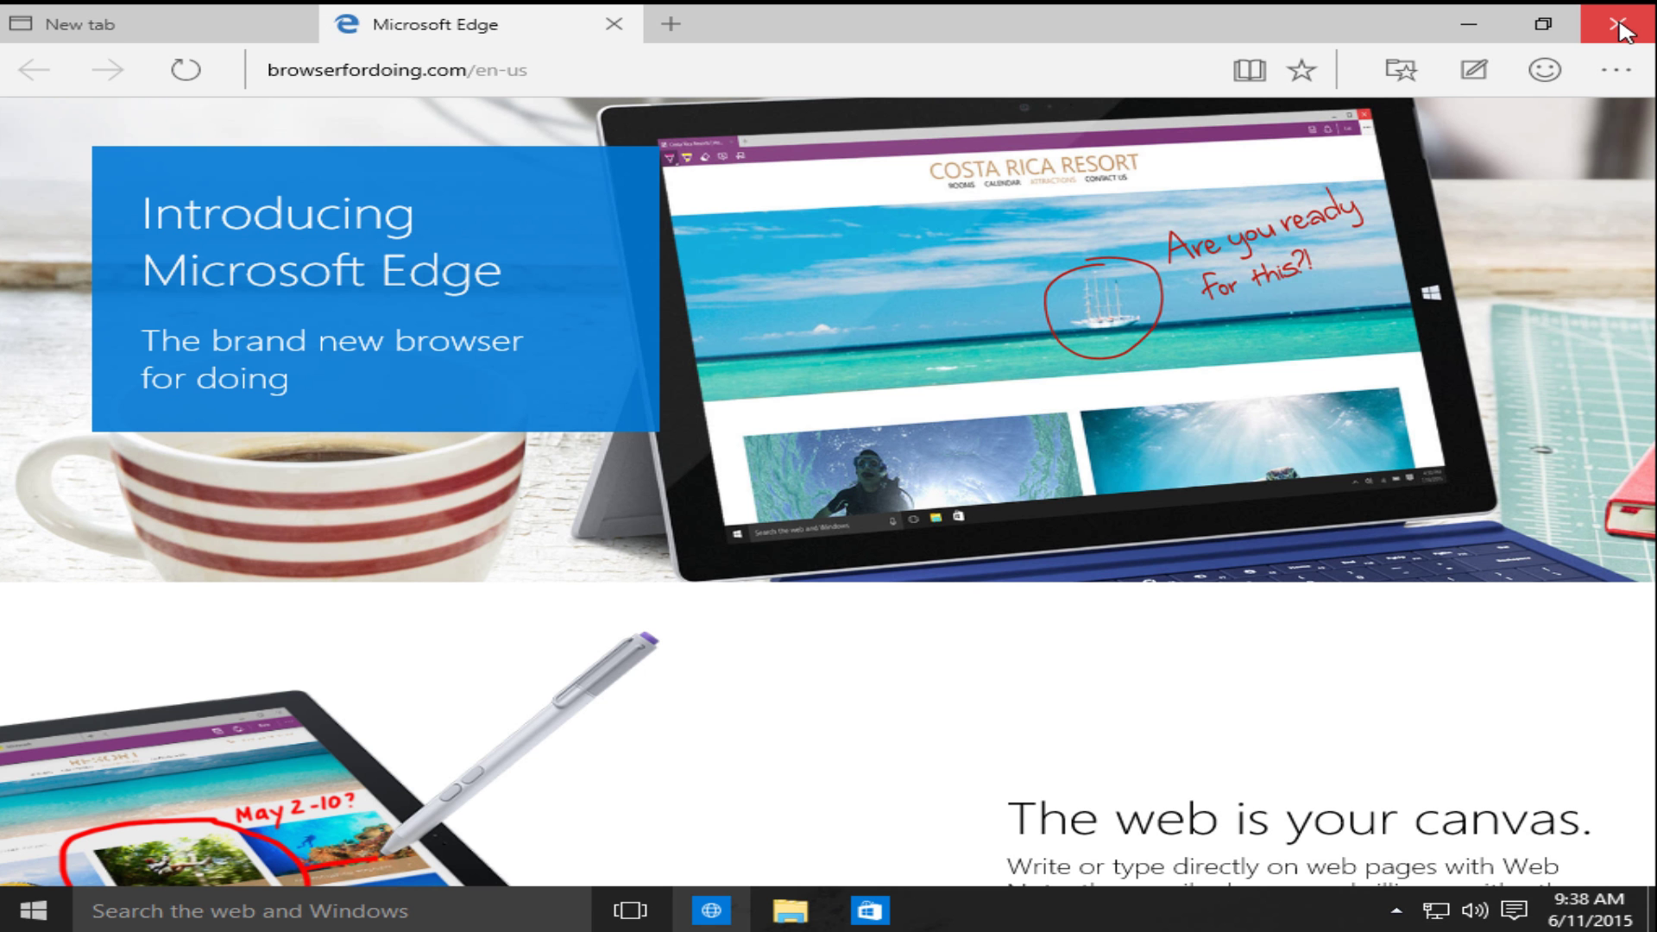
left_click(1626, 27)
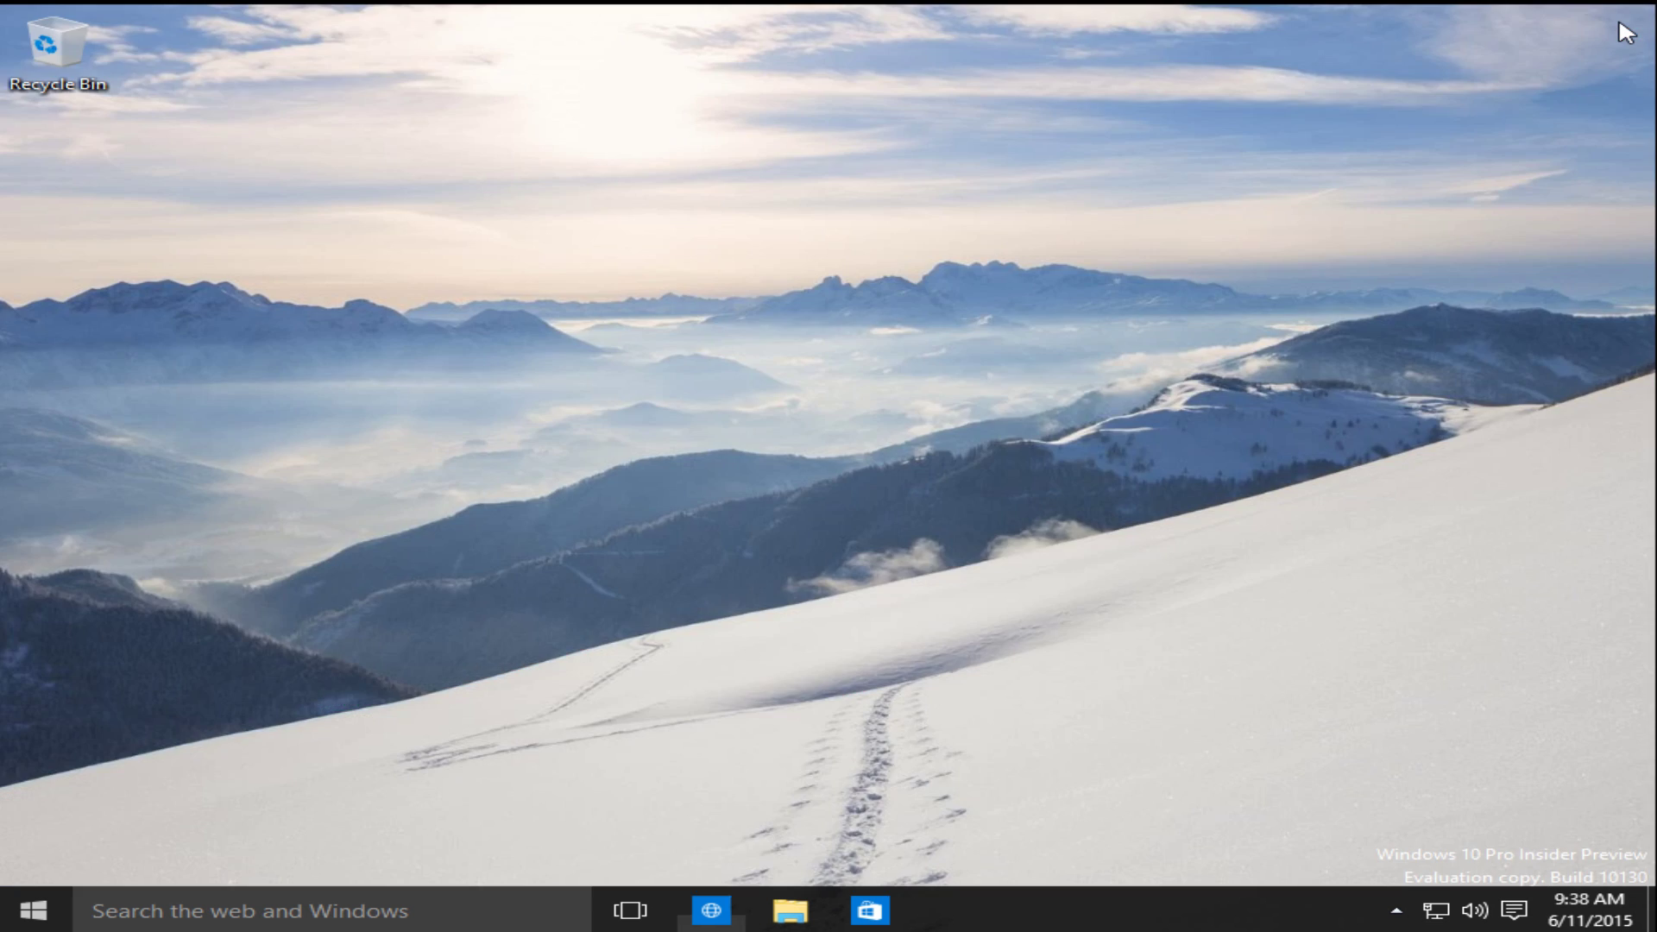
- Restart the PC from the power menu into BIOS setup
right_click(45, 911)
left_click(906, 565)
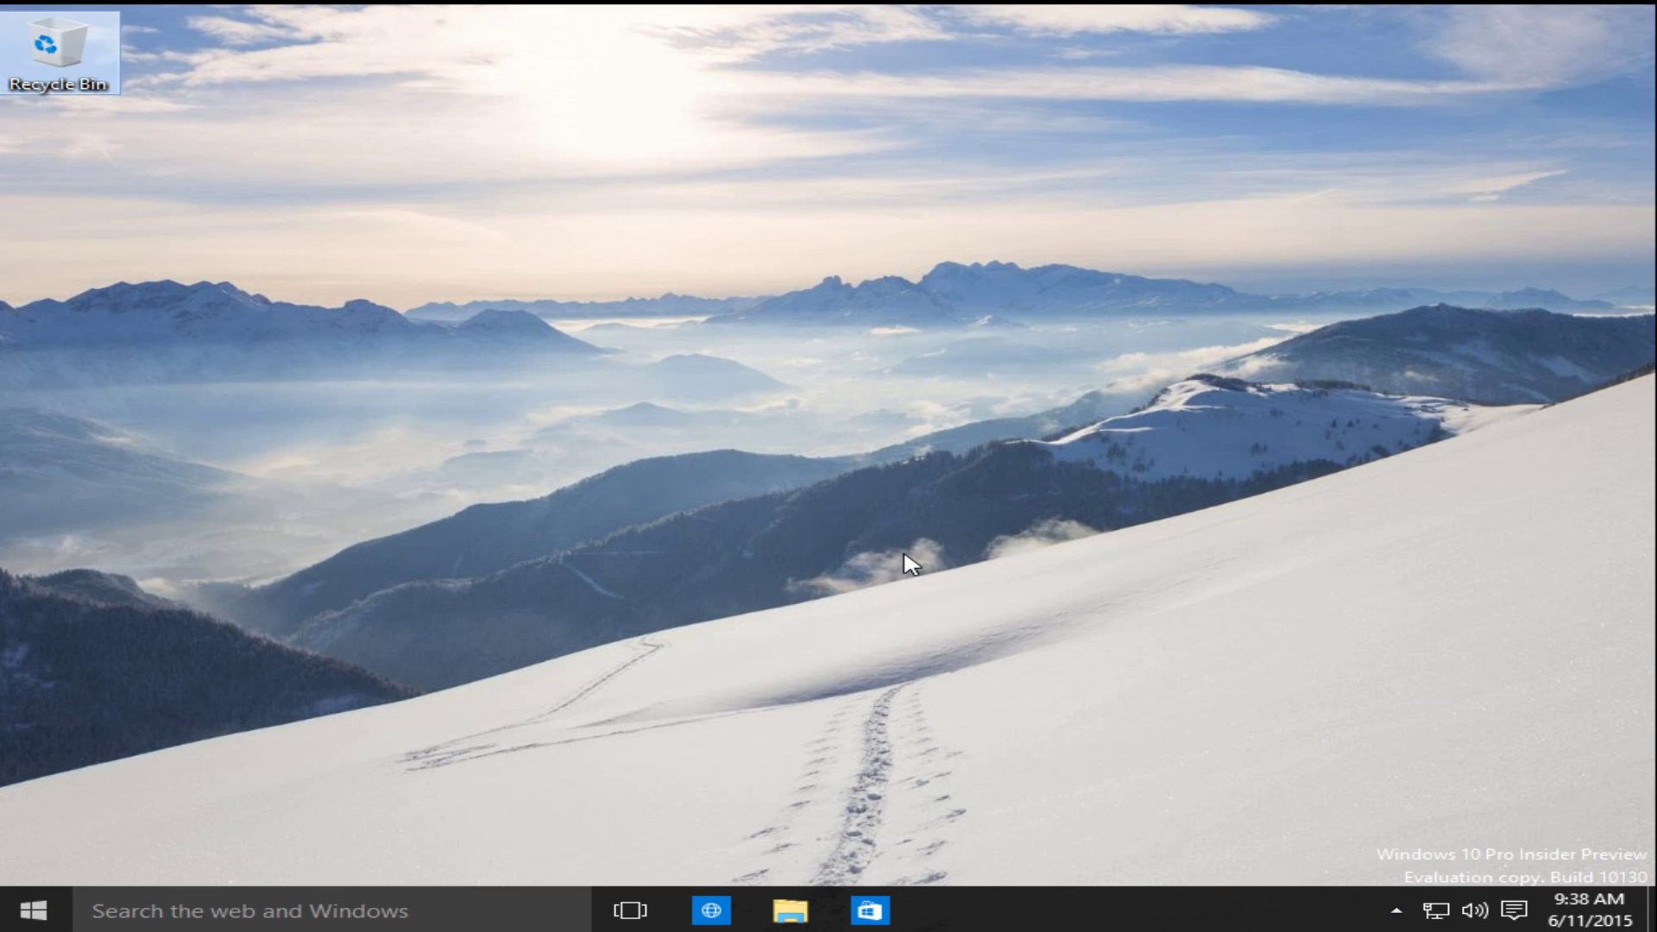
left_click(26, 914)
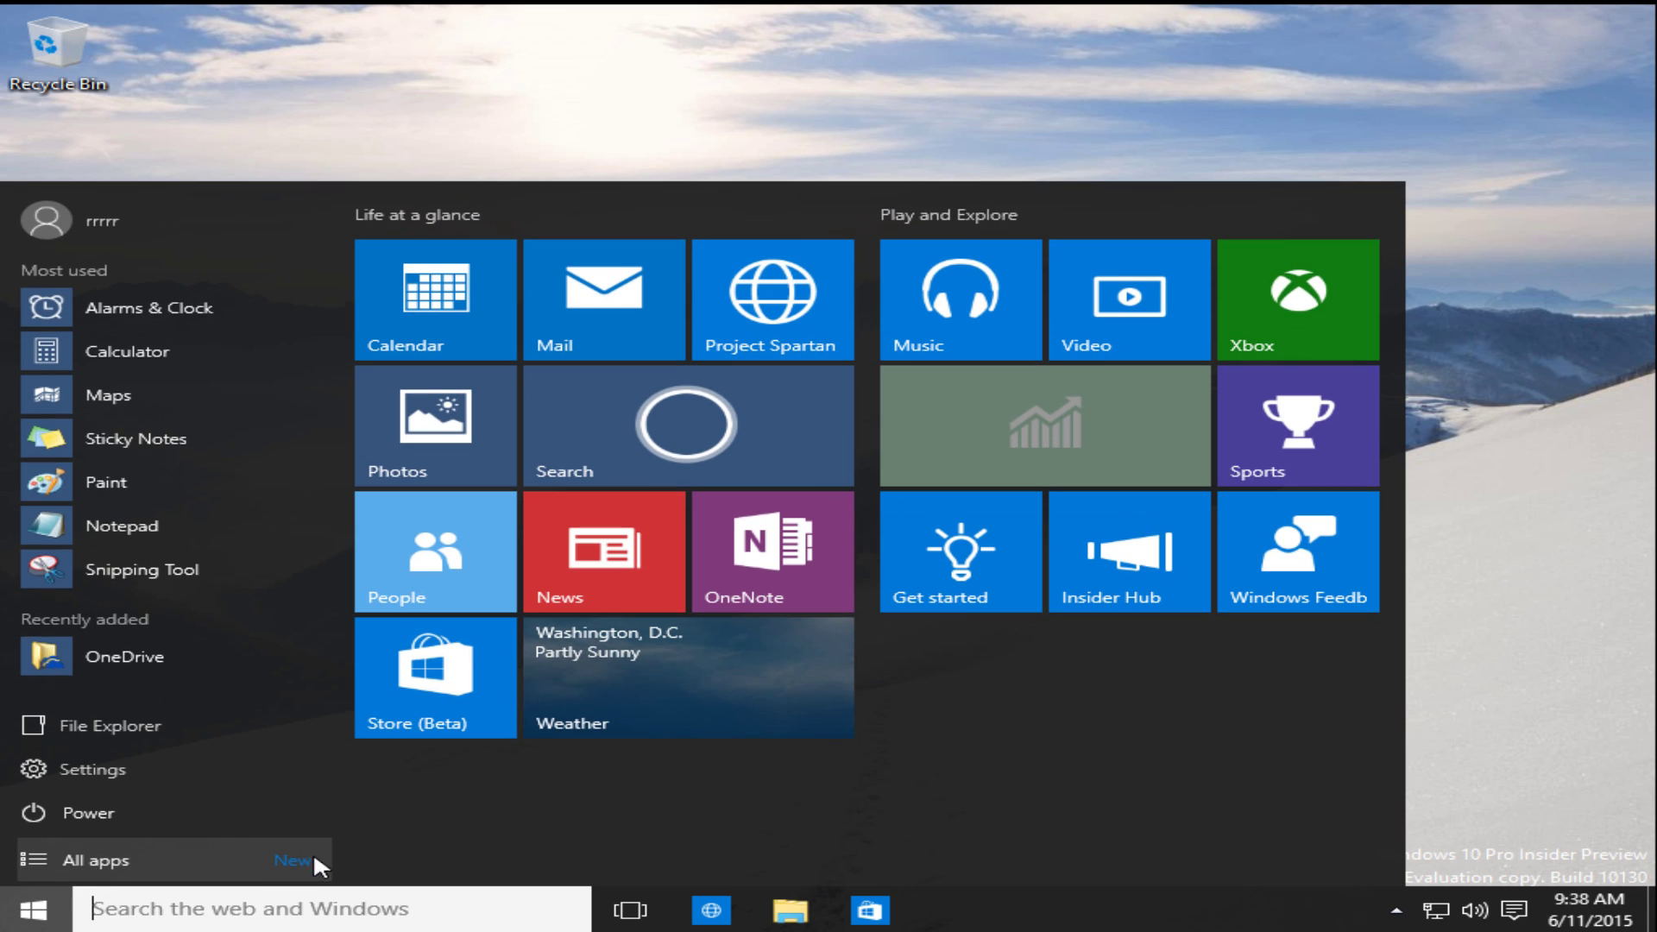
right_click(26, 910)
mouse_move(150, 849)
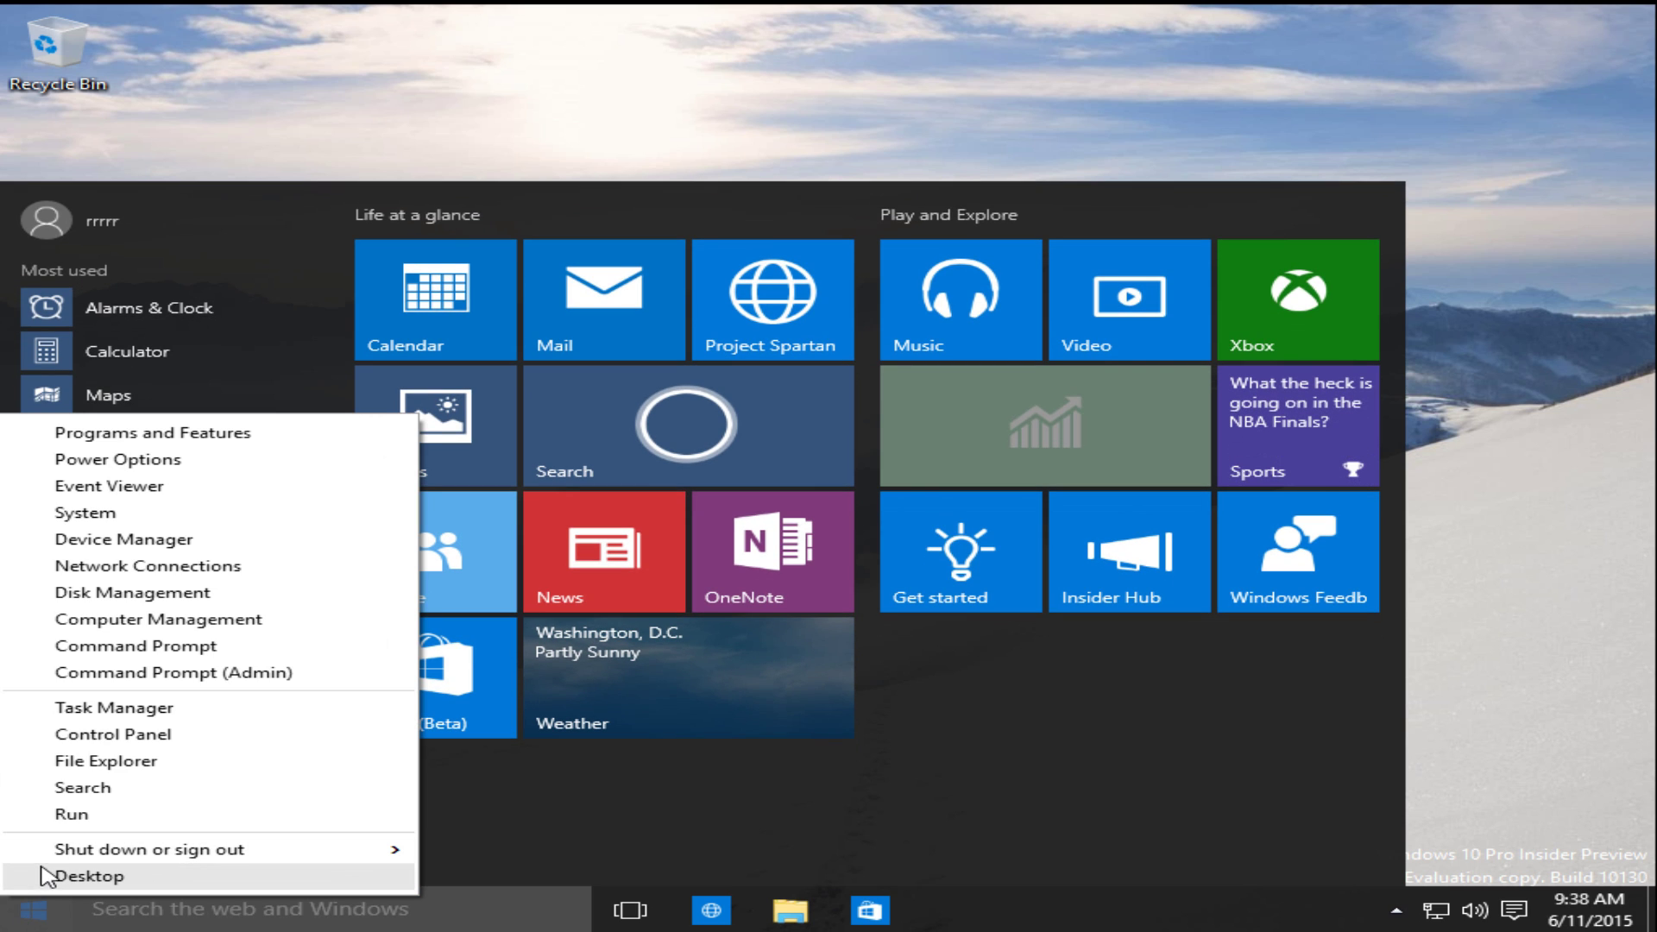
key("Escape")
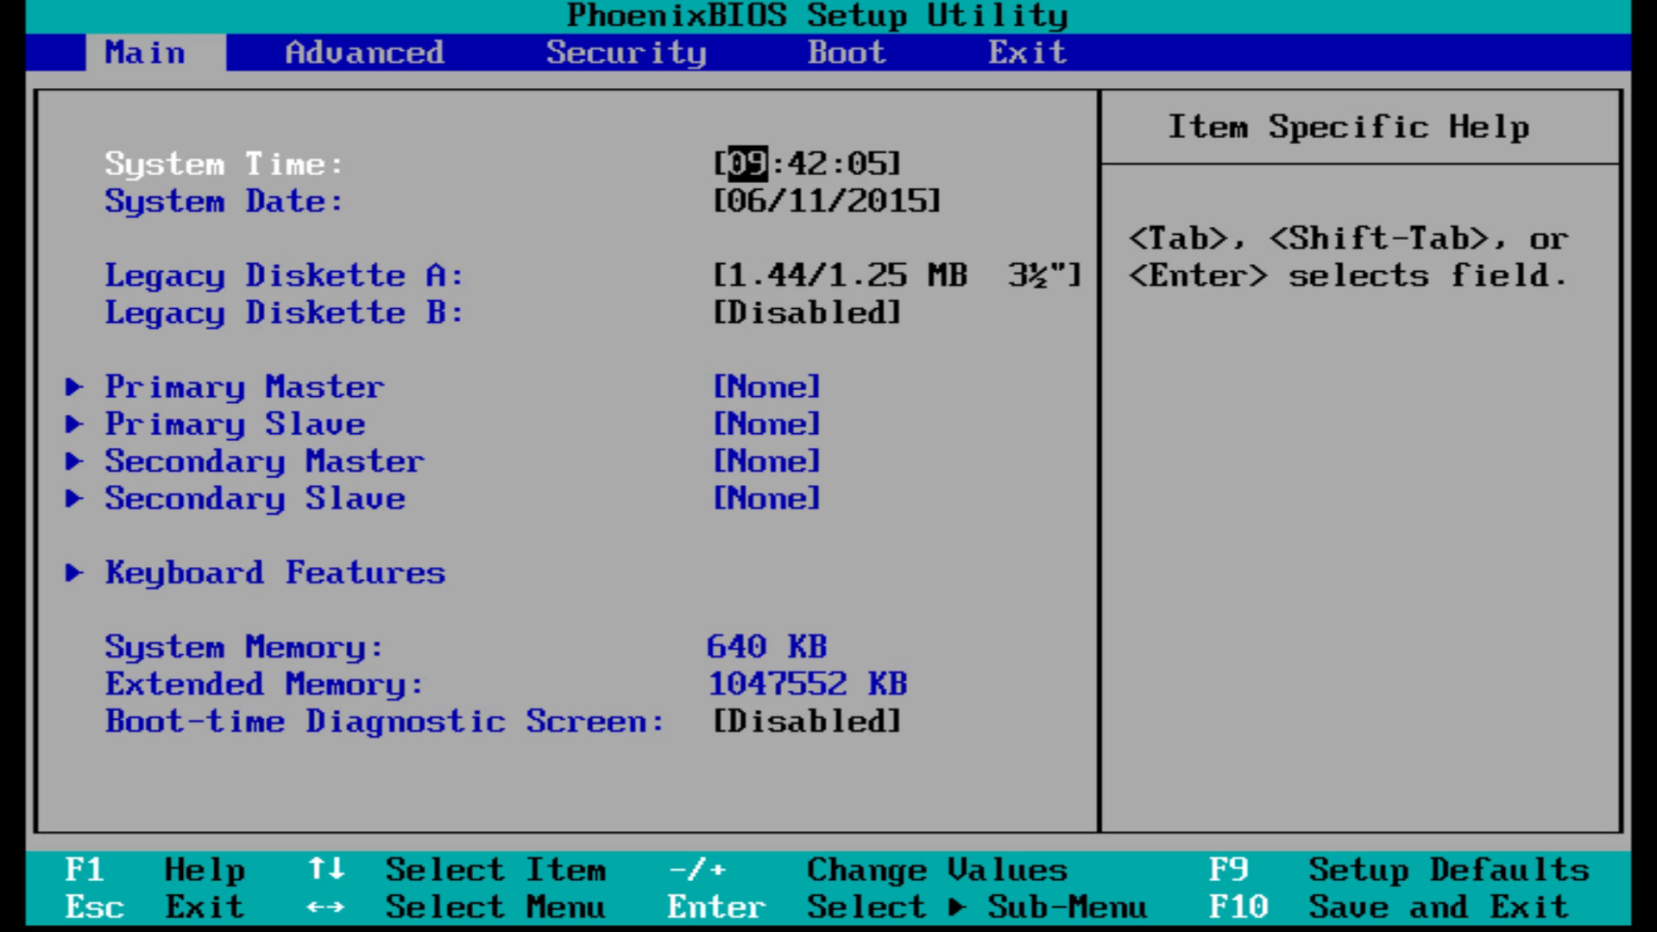
- In the Boot settings, move Hard Drive above CD-ROM Drive in the boot order
key("Right")
key("Right")
key("Right")
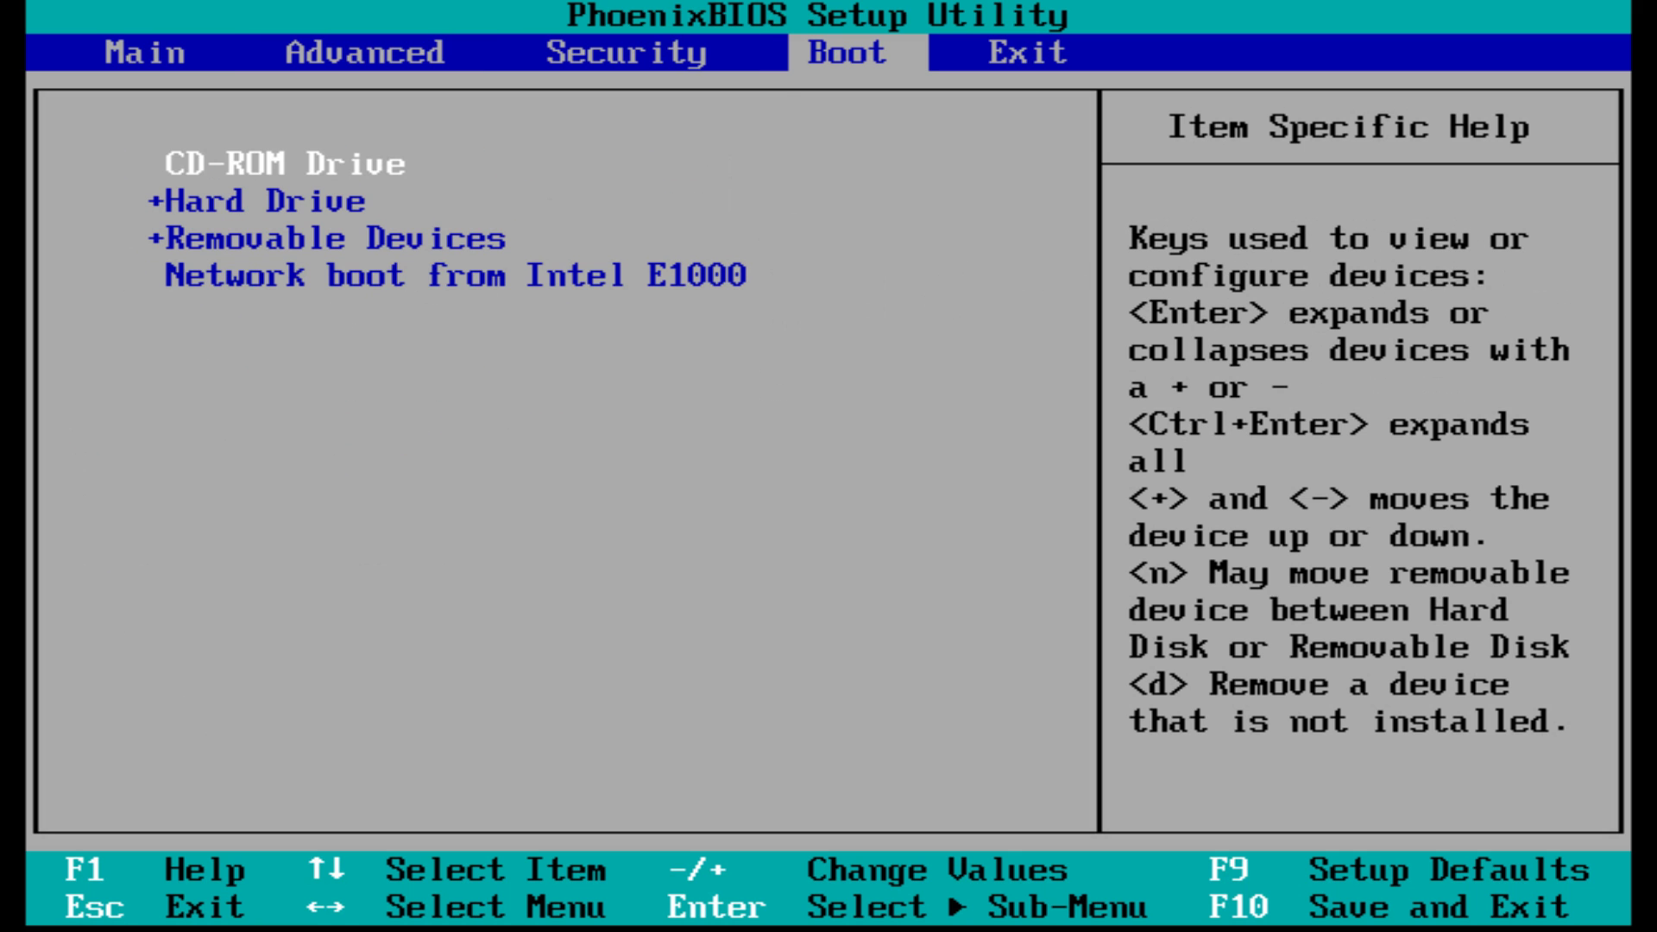
key("Down")
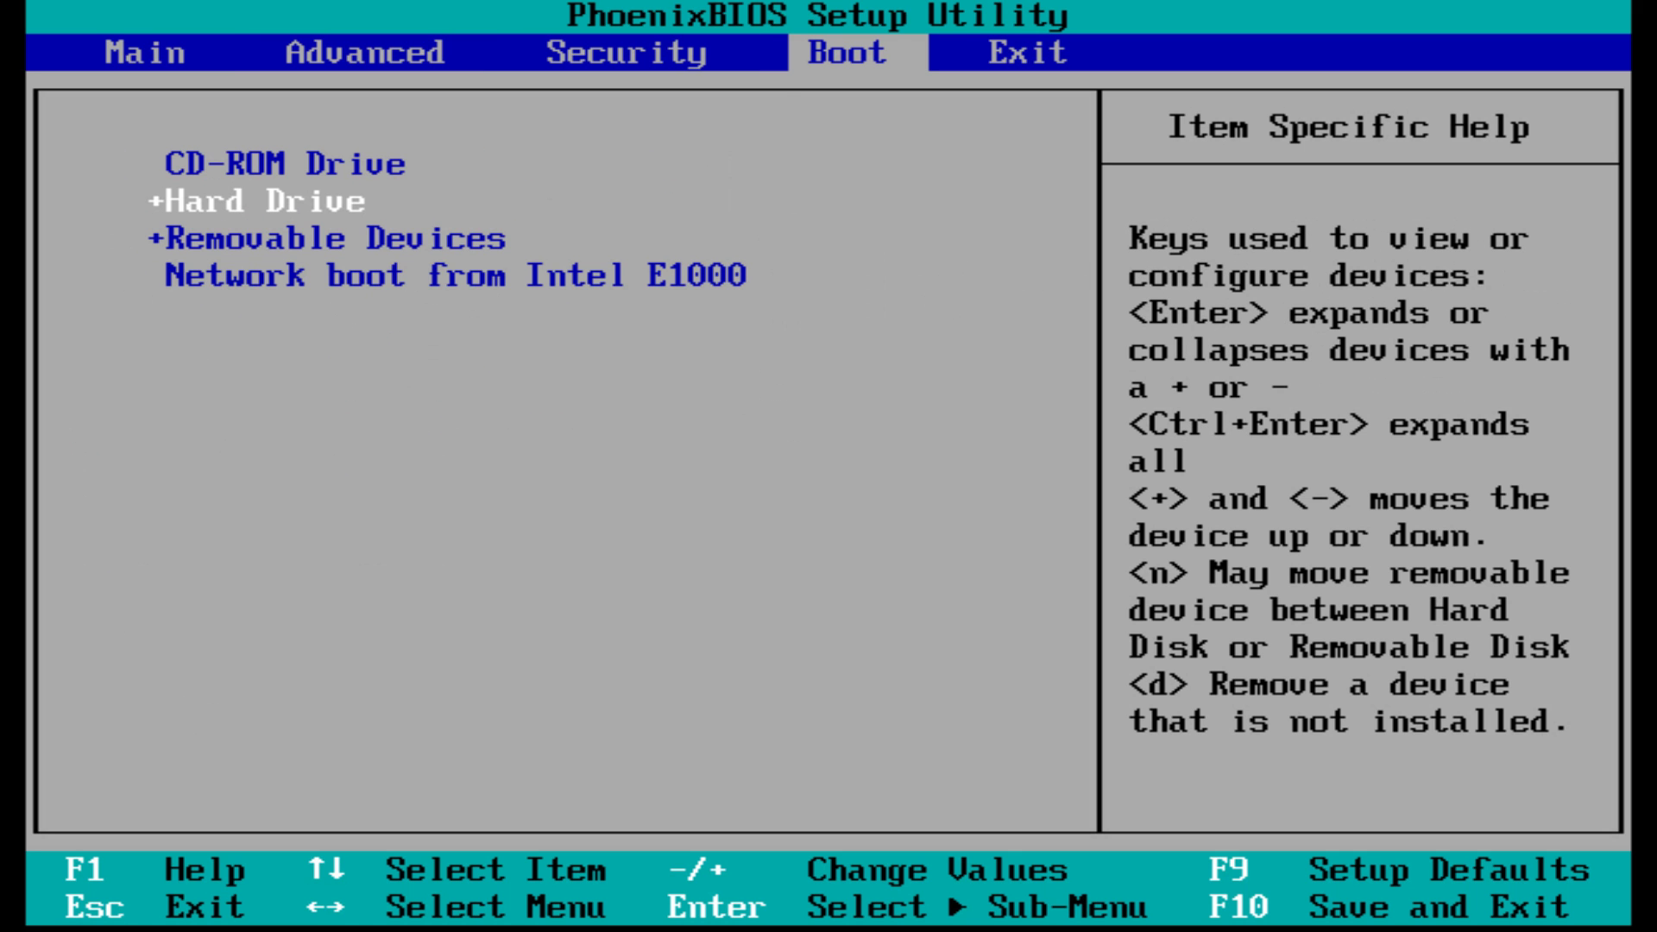
key("plus")
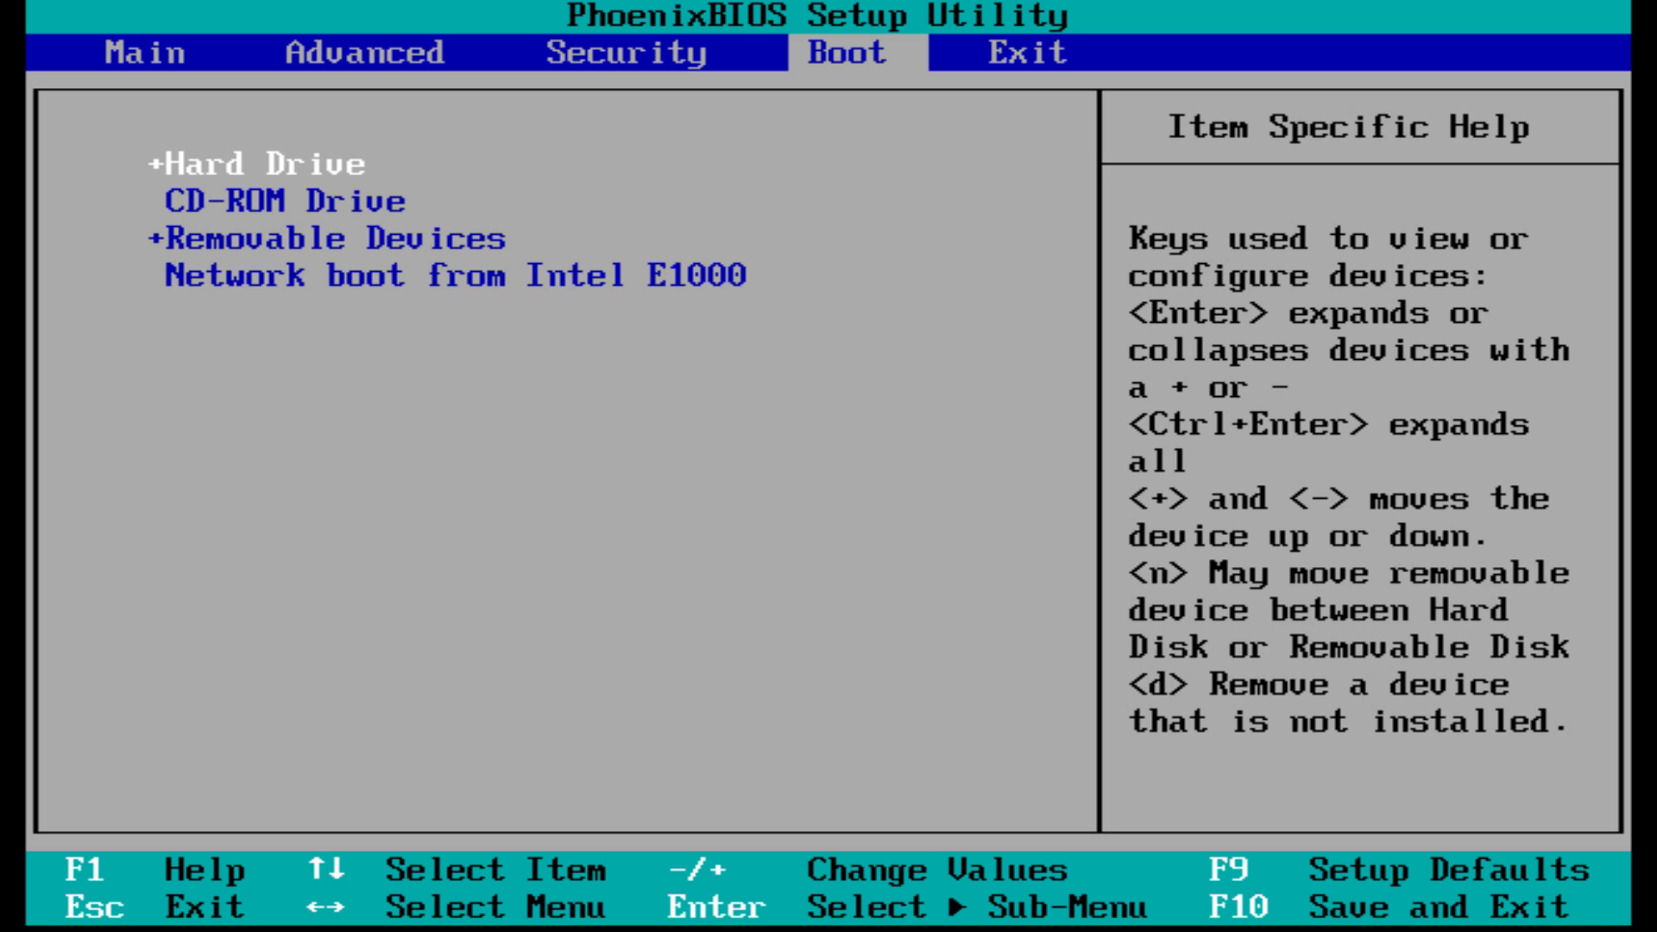
key("Down")
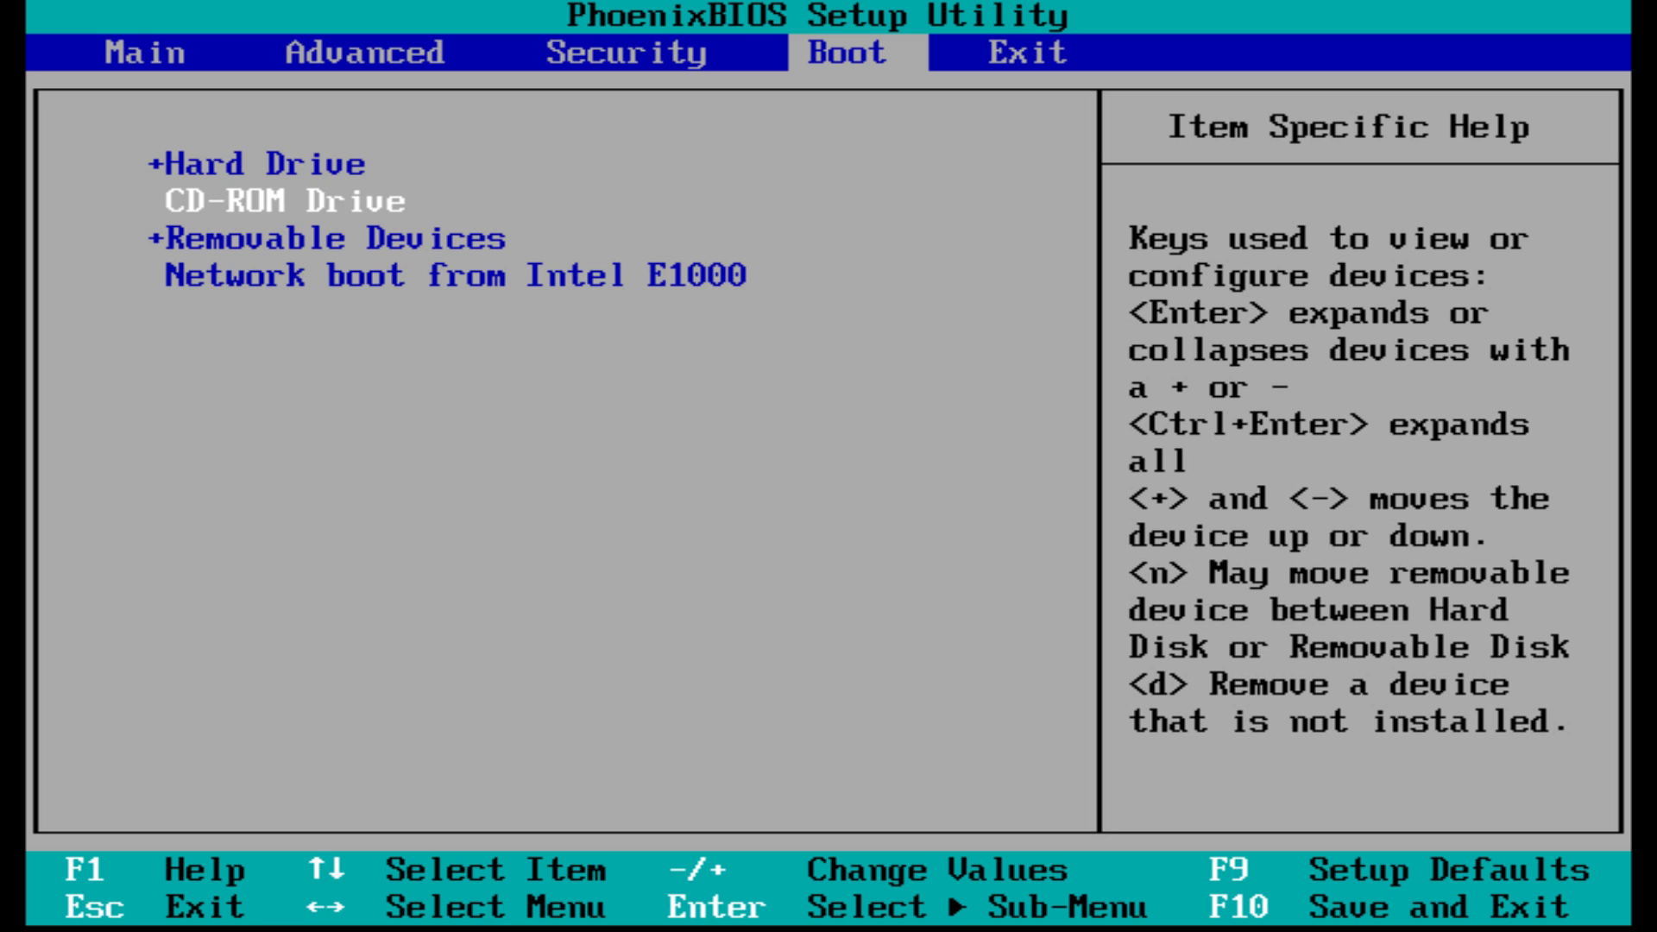
key("Up")
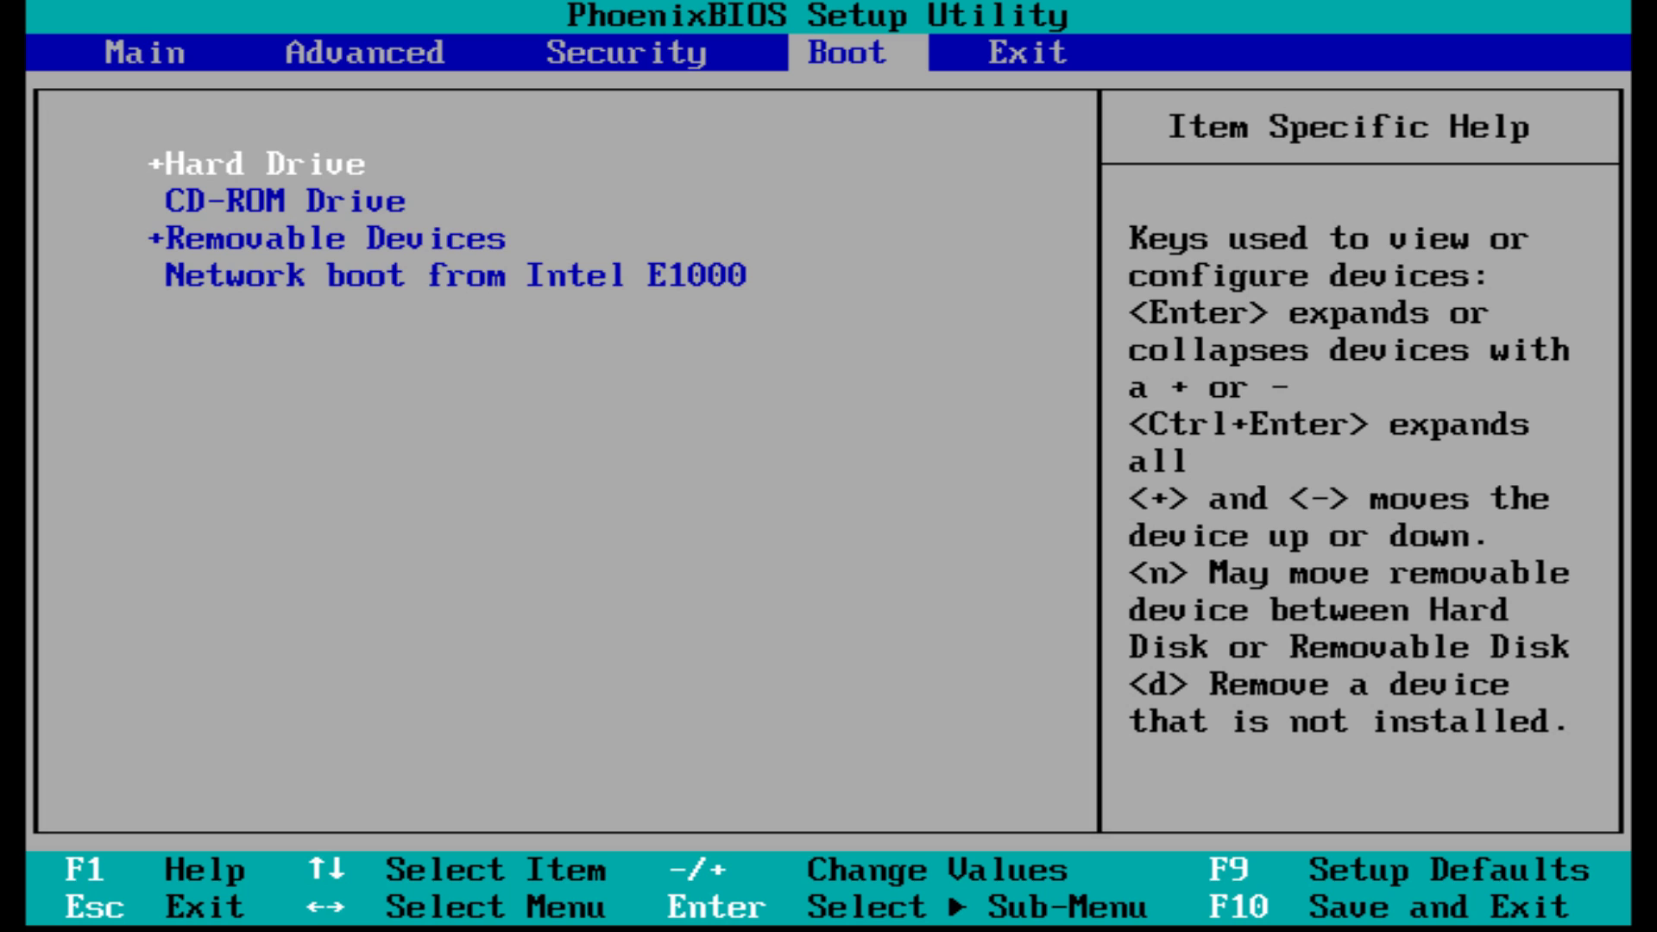
- Load the BIOS setup defaults, then save the configuration and exit
key("F9")
key("Return")
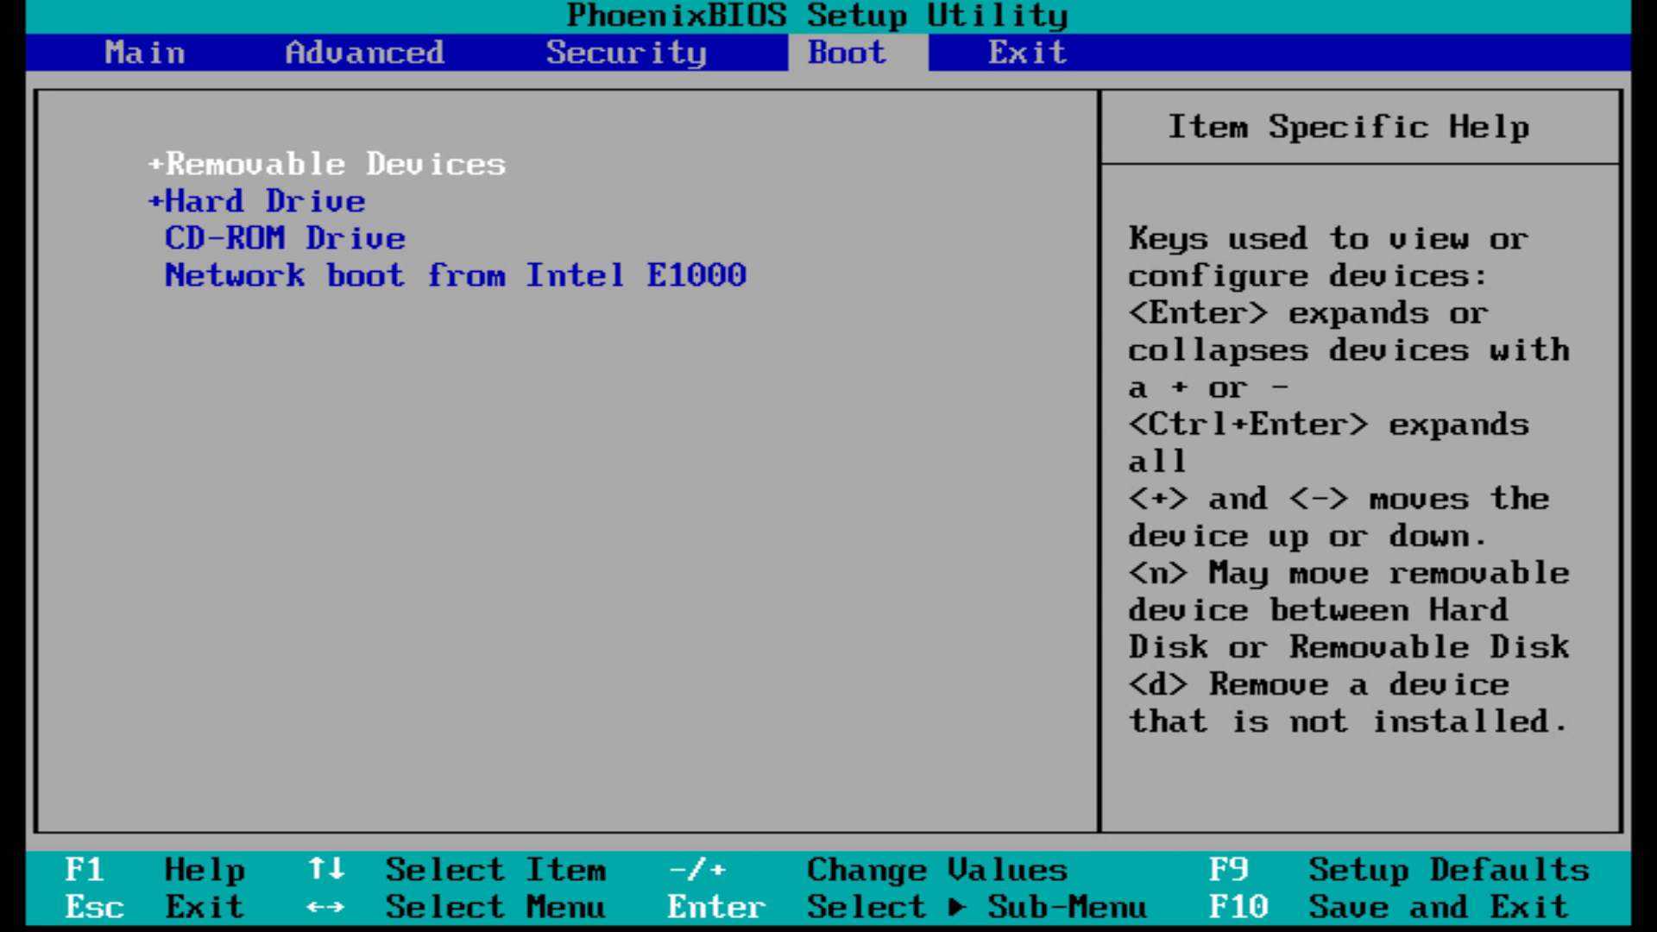
key("F10")
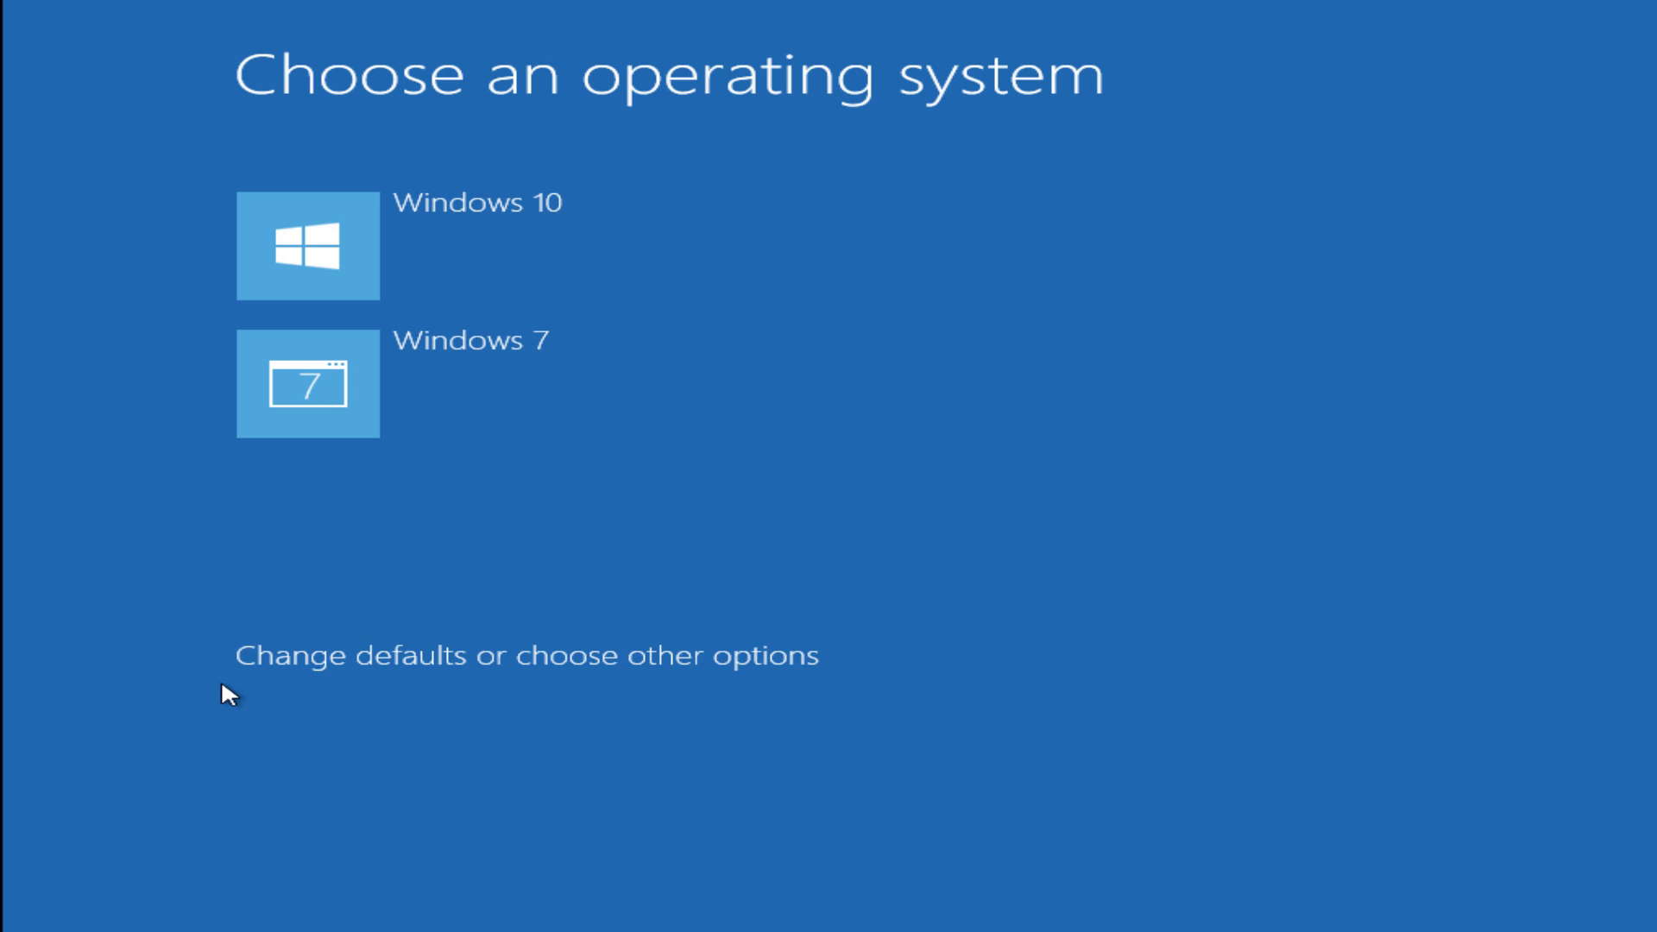
- Open 'Change defaults or choose other options' in the boot menu to boot Windows 7
left_click(249, 660)
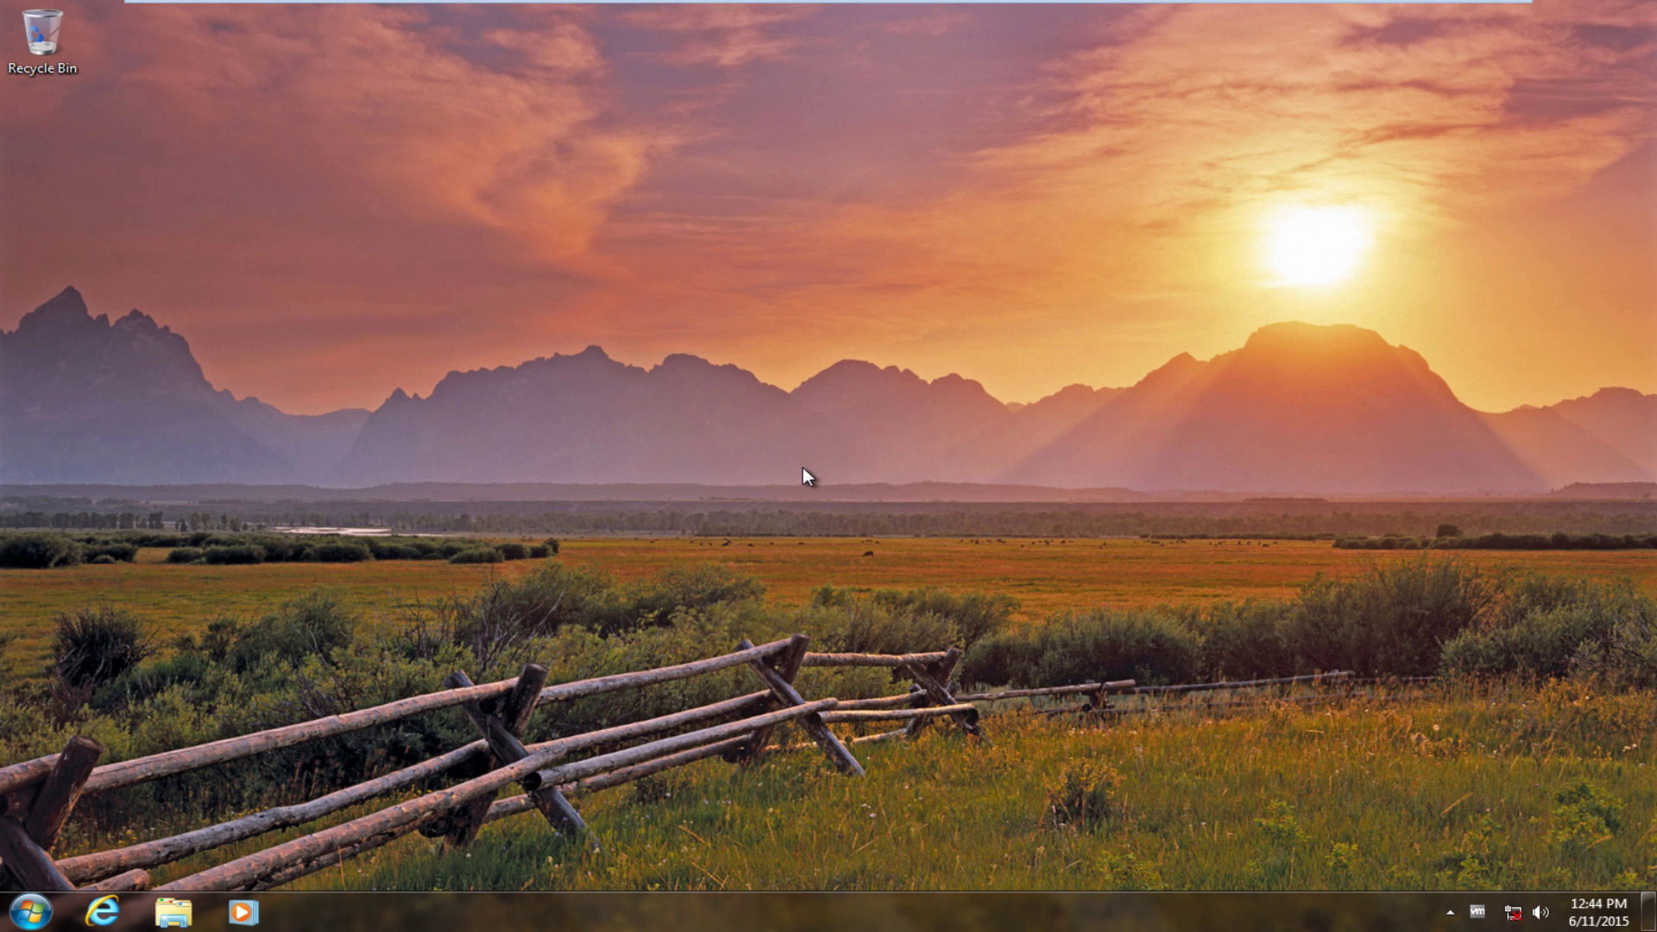
- Open Computer from the Start menu and select Local Disk (C:) to check its 13.8 GB size
left_click(27, 911)
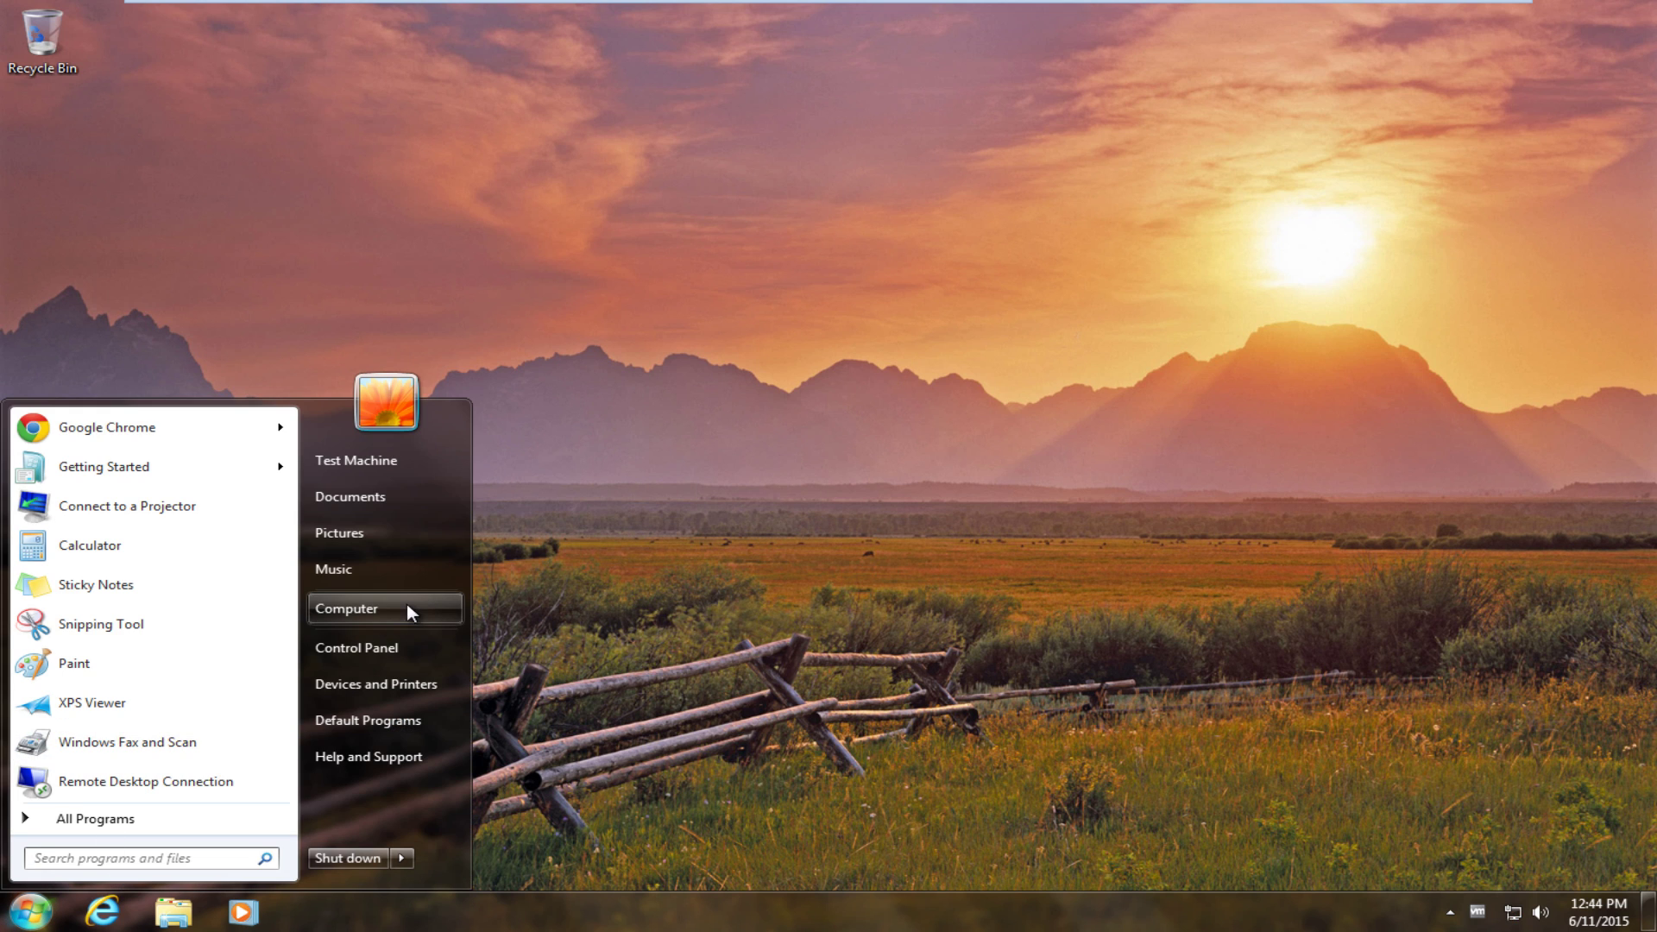
left_click(370, 603)
left_click_drag(640, 190, 657, 103)
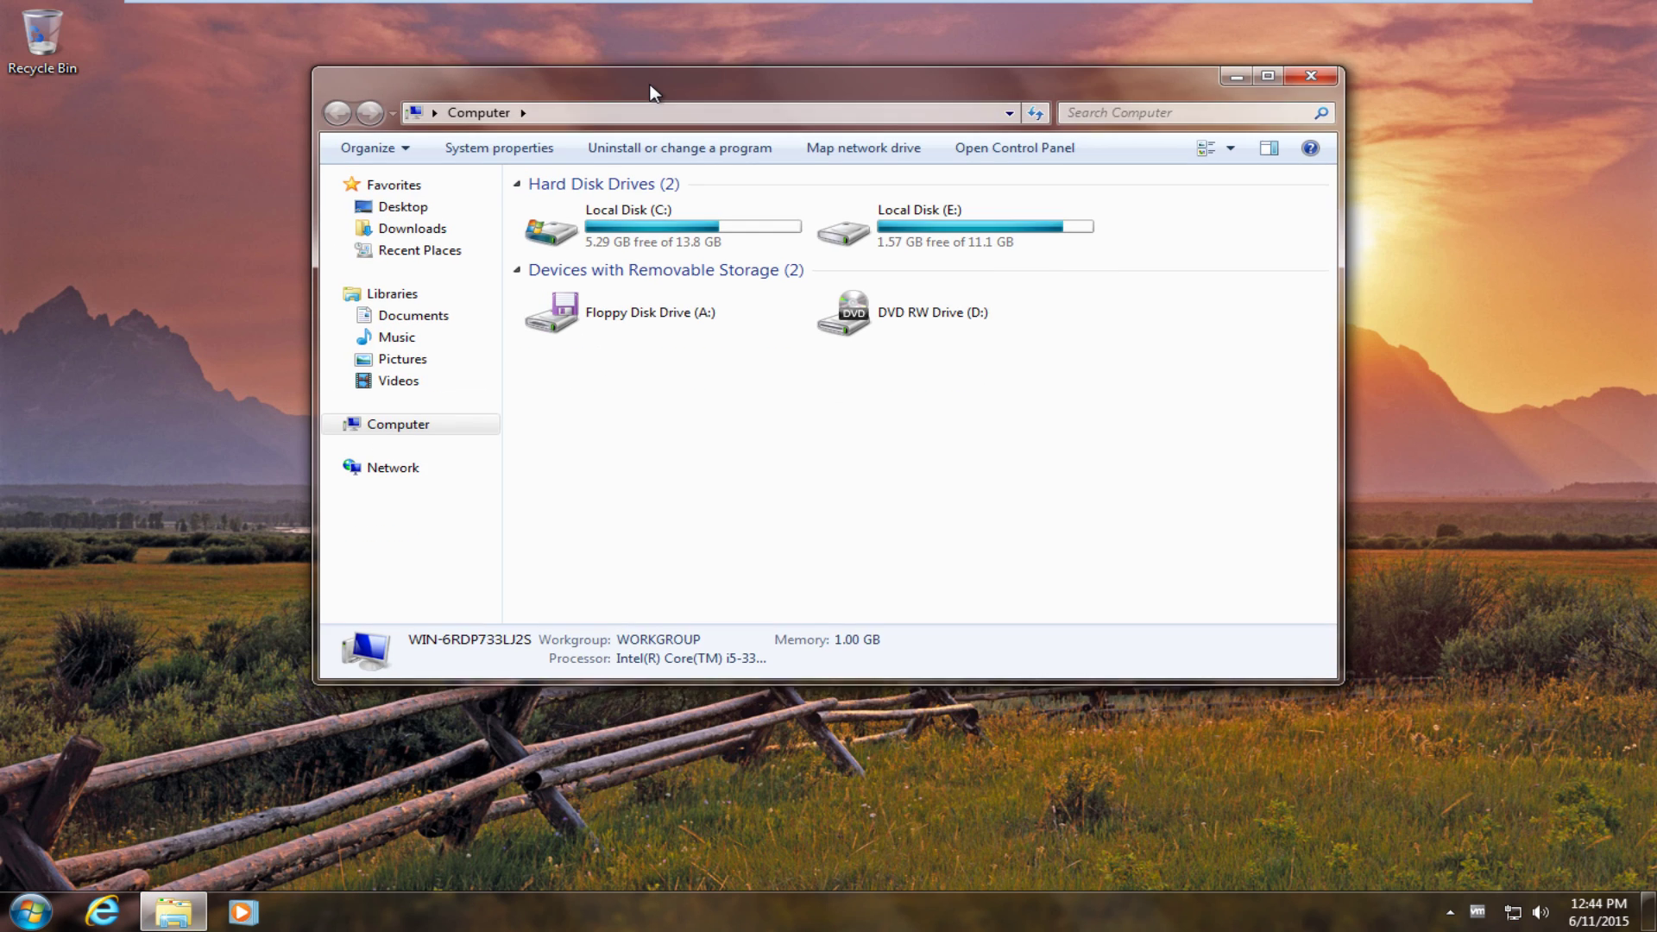
left_click(952, 237)
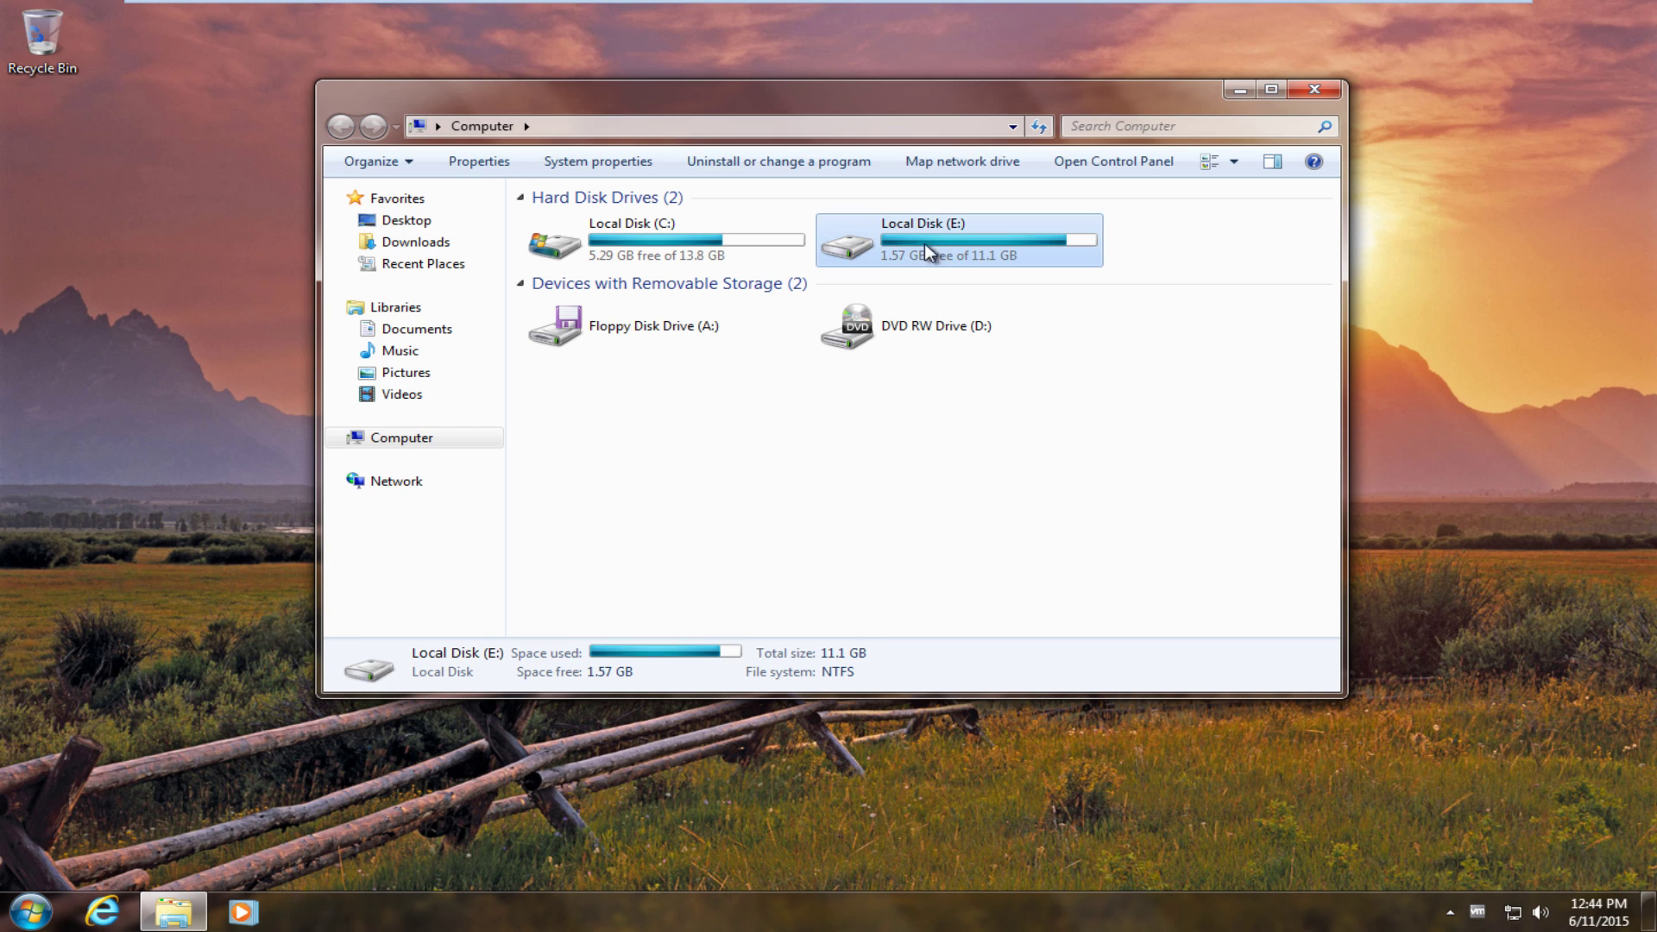
left_click(639, 244)
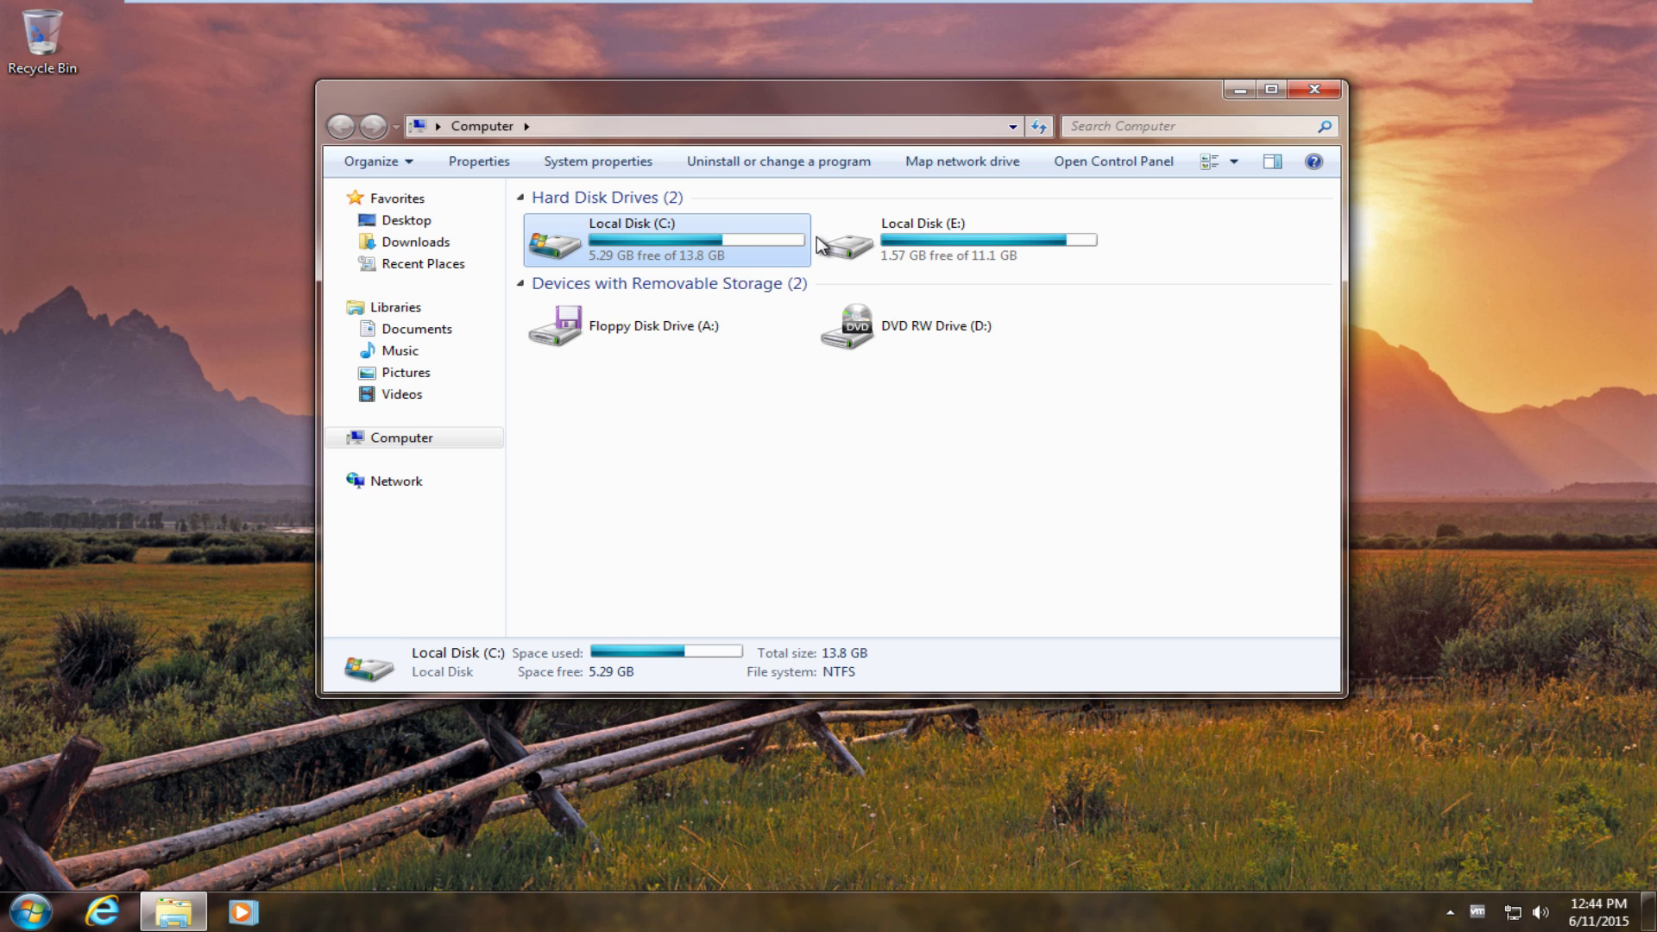
- View System properties showing Windows 7 Professional, then close the window
left_click_drag(1154, 114, 1154, 72)
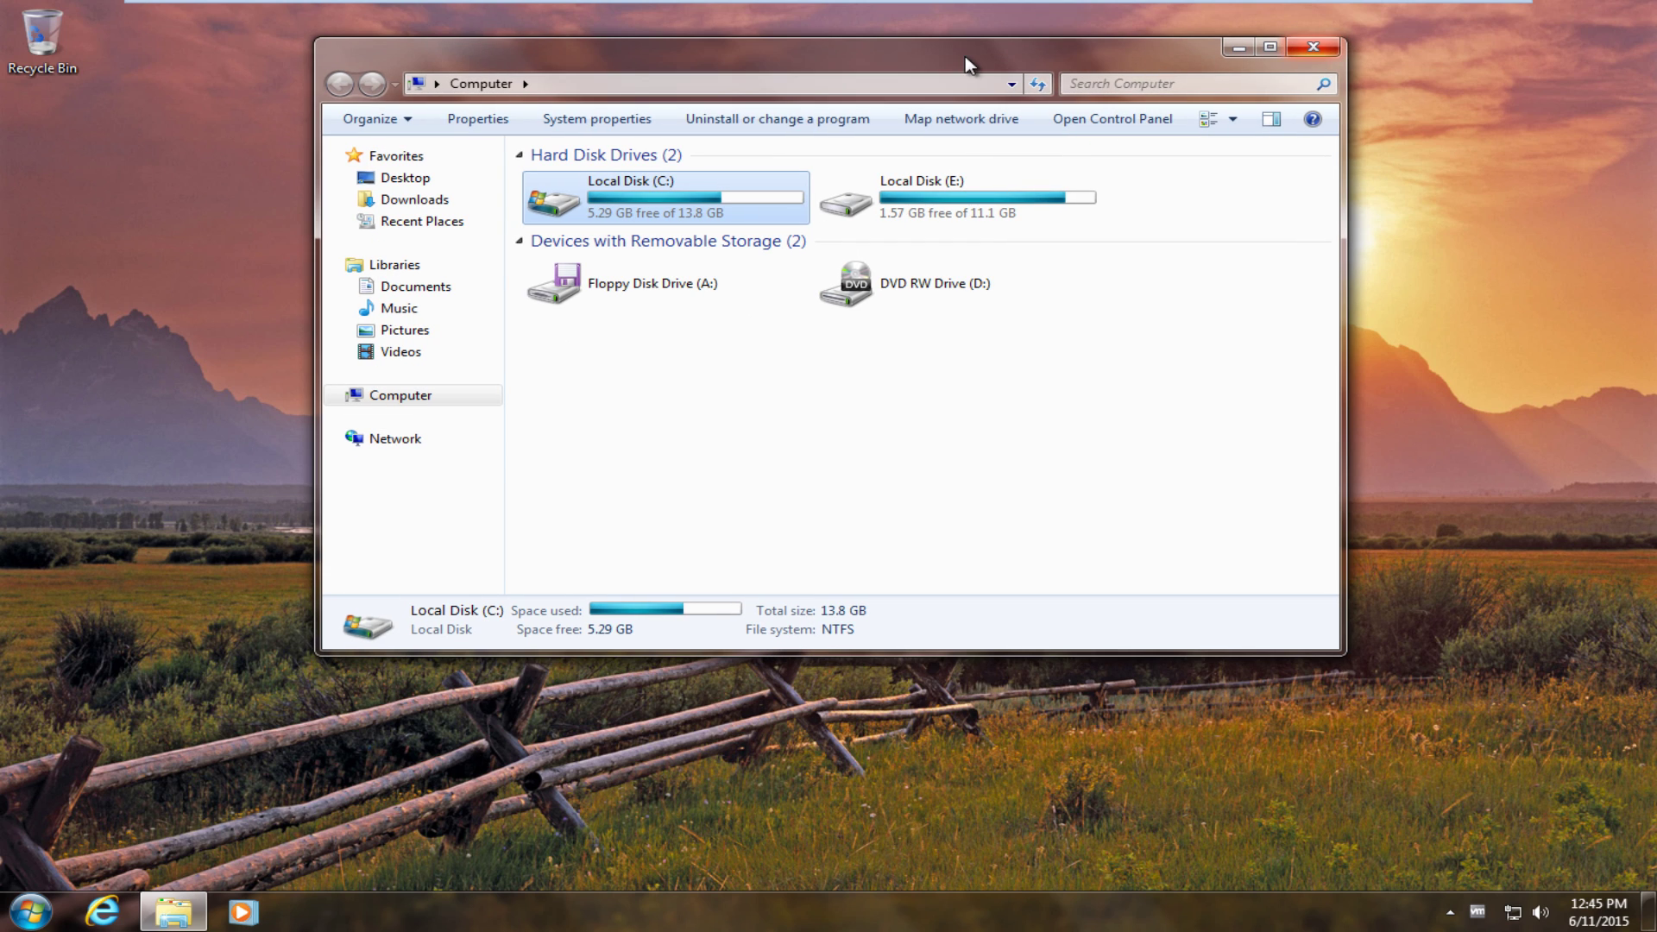
left_click(618, 119)
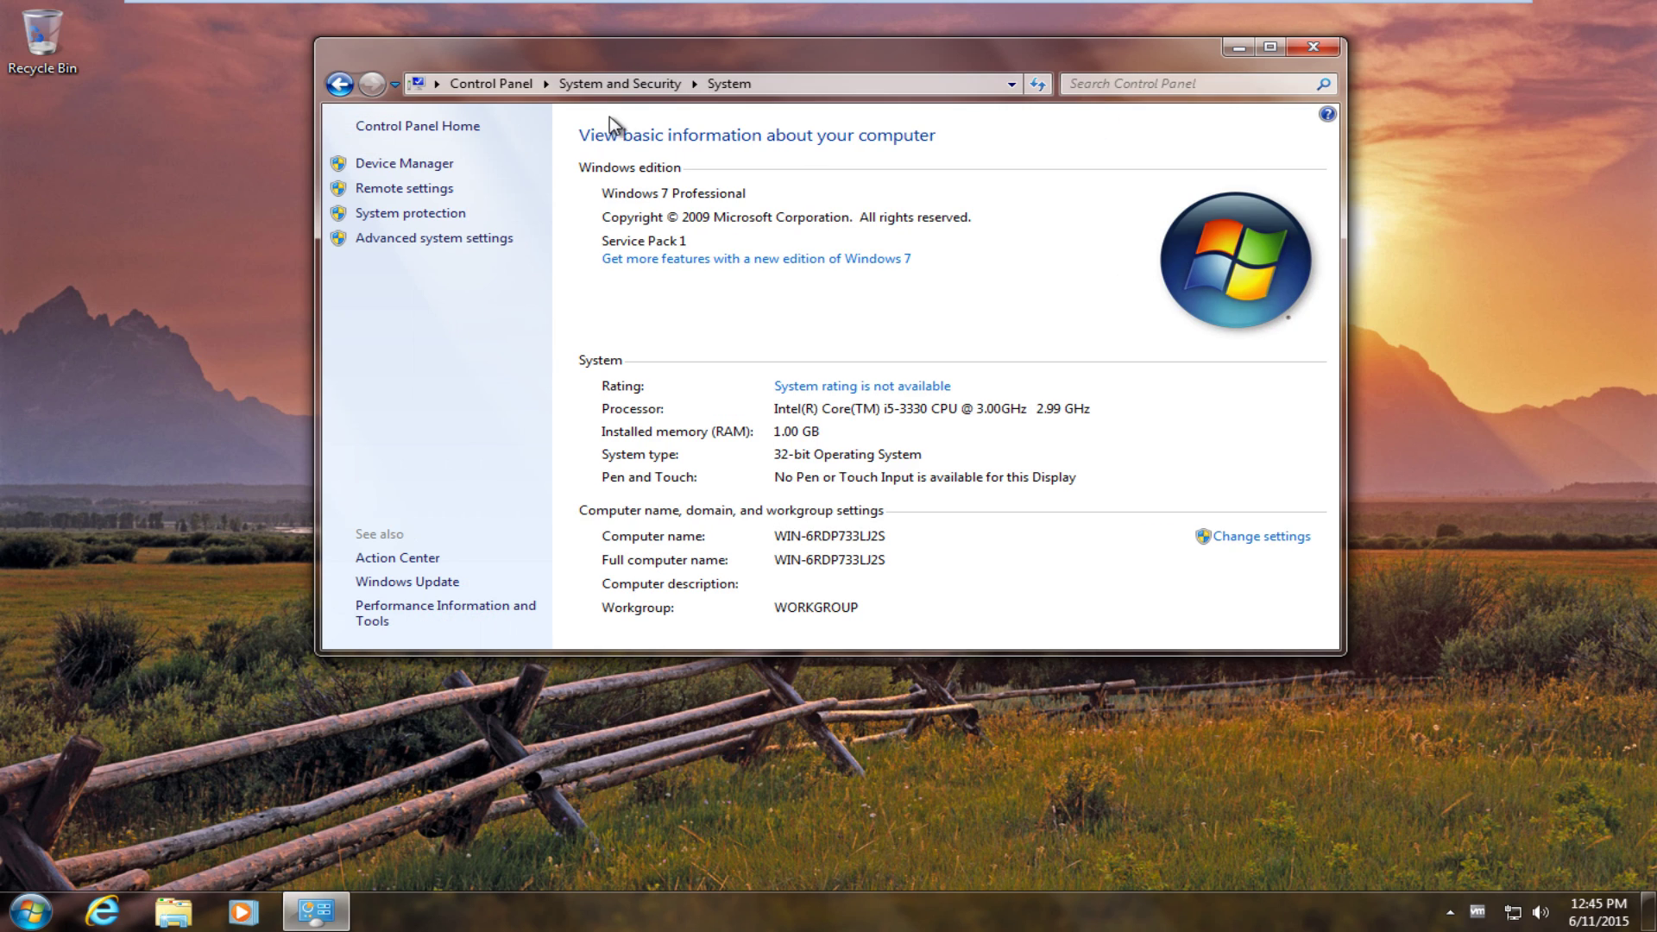
left_click(1315, 46)
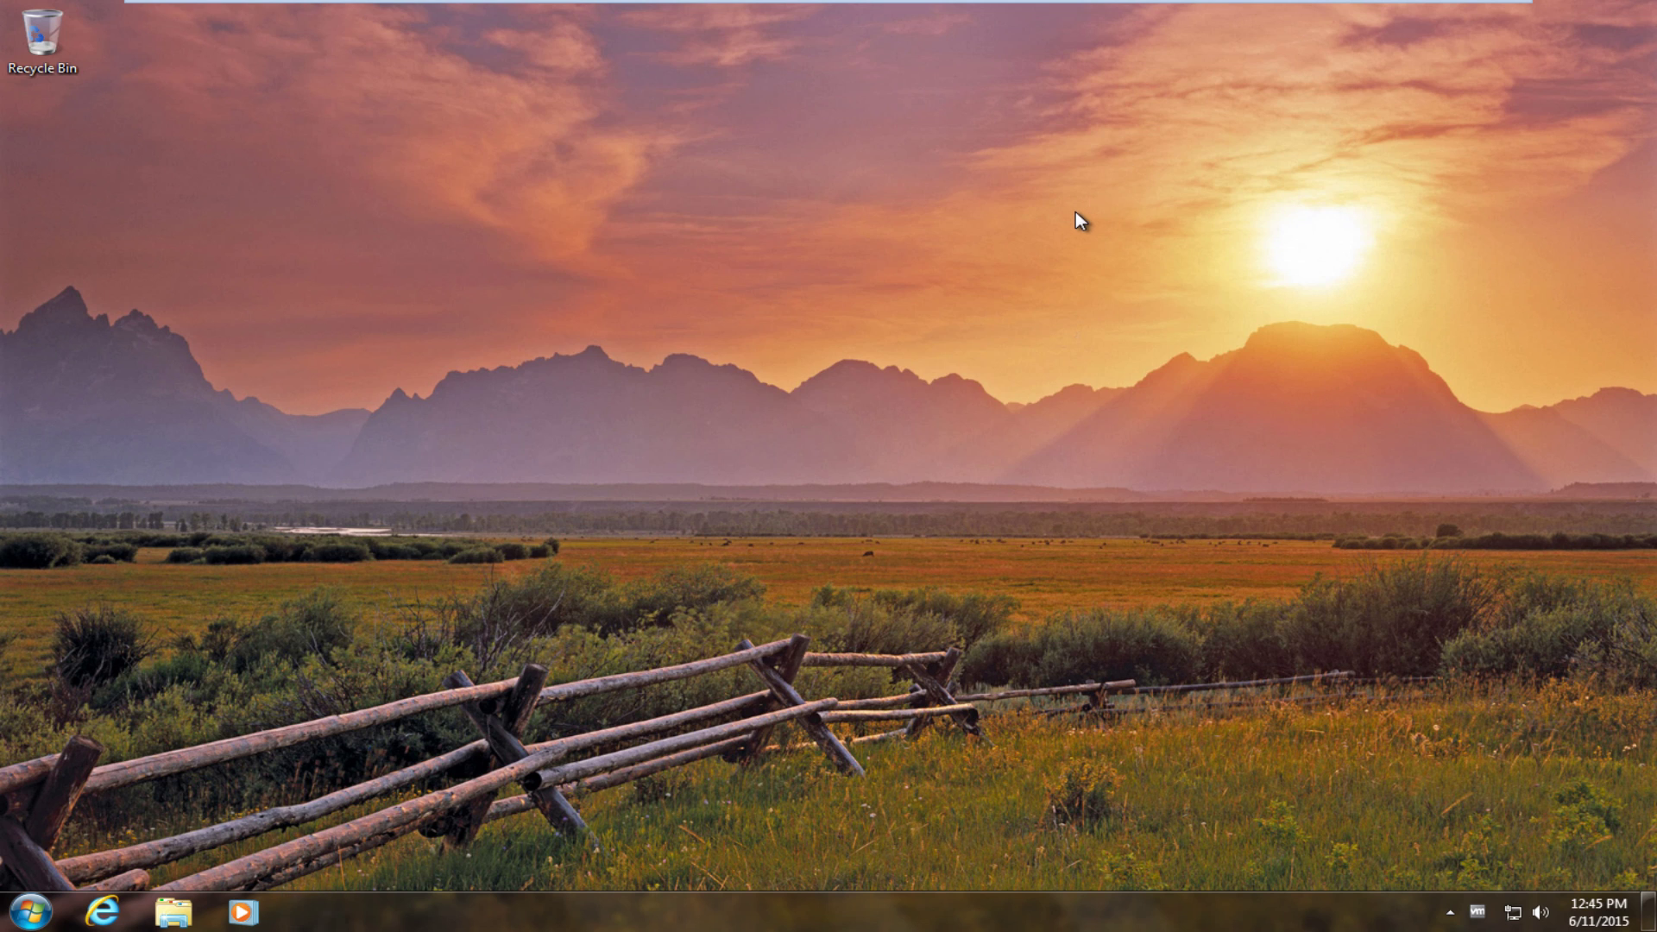